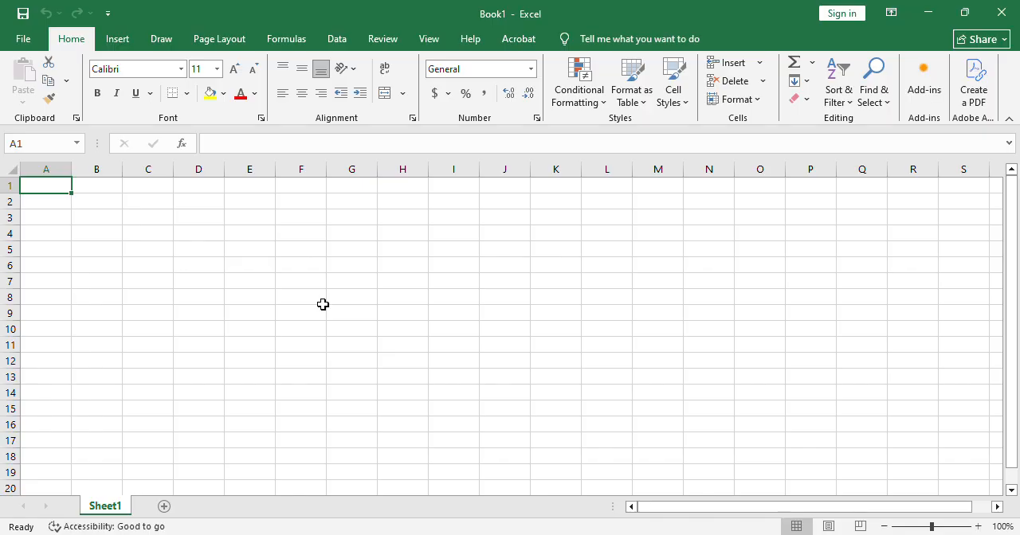
left_click(117, 39)
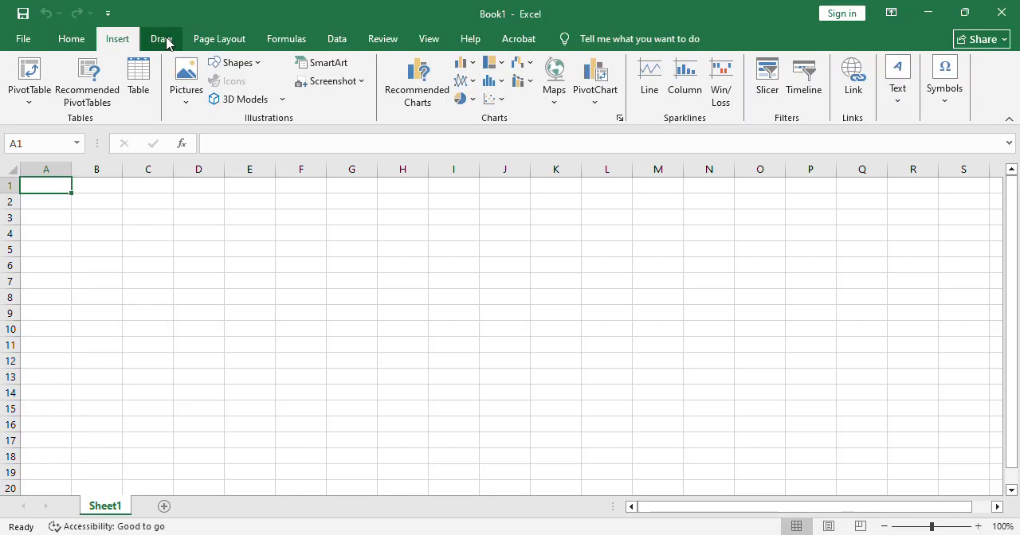
left_click(163, 39)
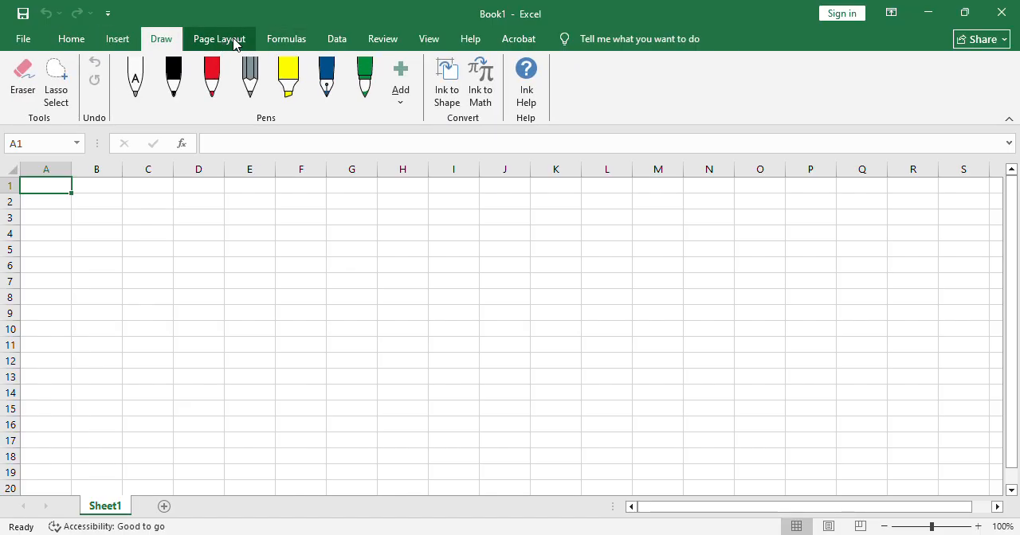
left_click(67, 40)
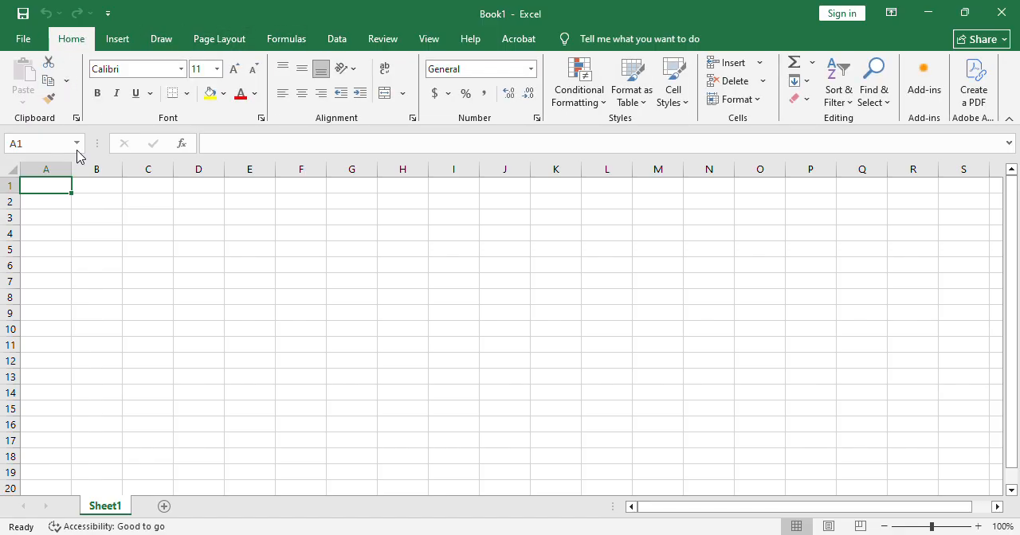
left_click(219, 145)
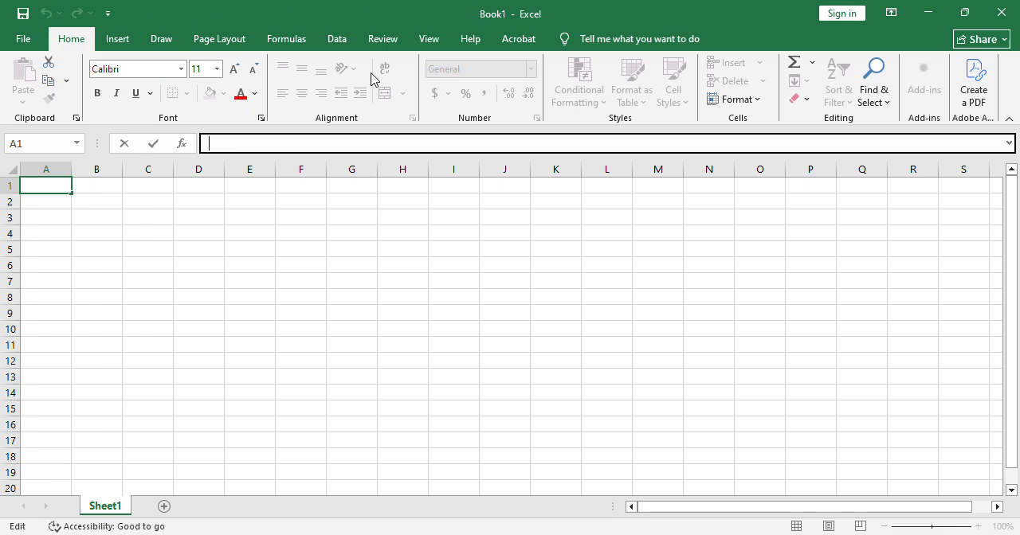
left_click(335, 270)
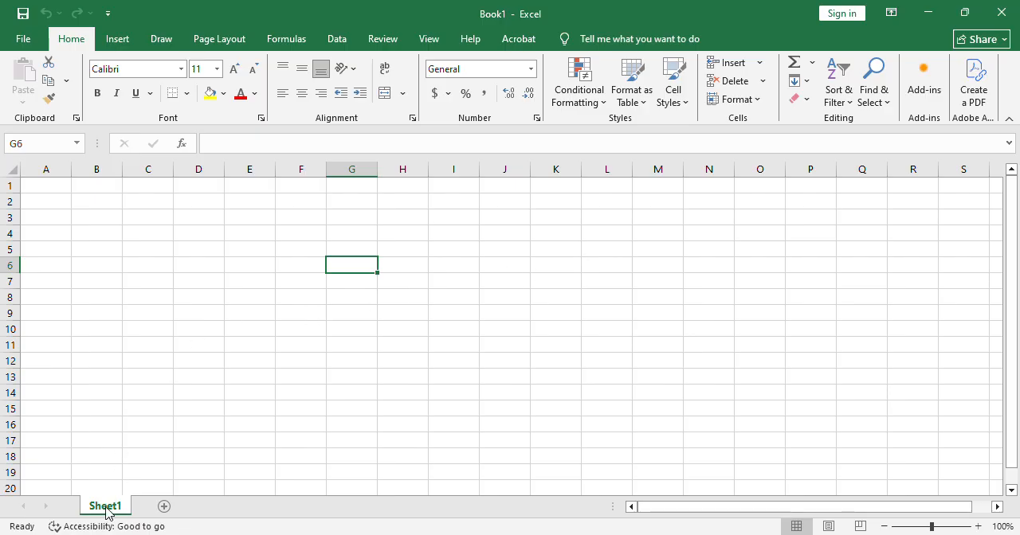
Add three new worksheets to the workbook and switch through Sheet1, Sheet2 and Sheet3.
left_click(164, 508)
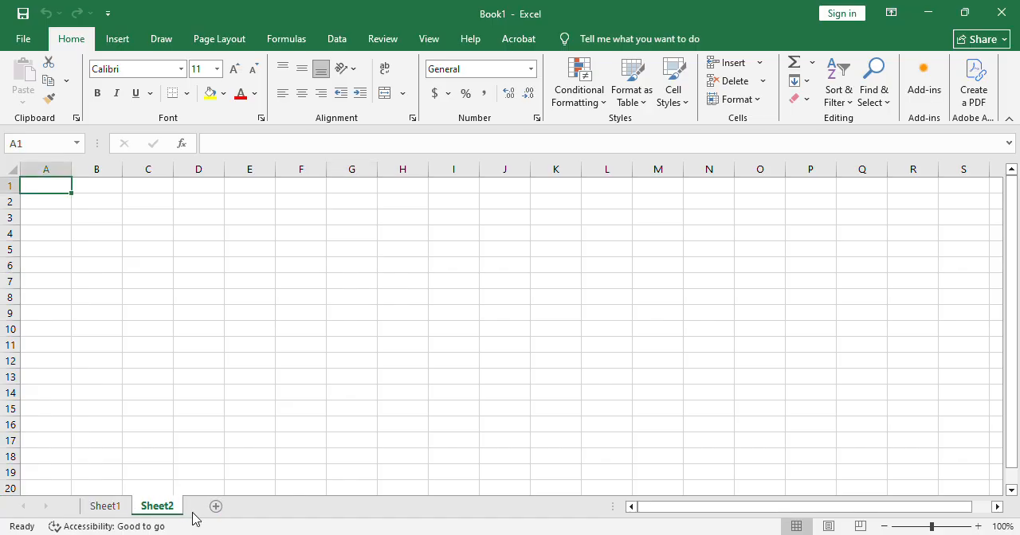
left_click(216, 508)
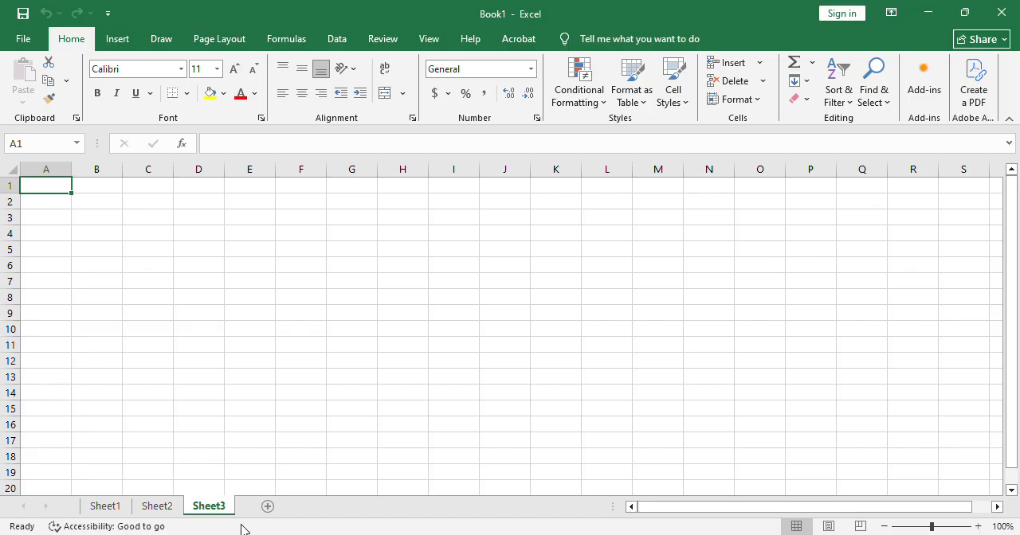
left_click(268, 510)
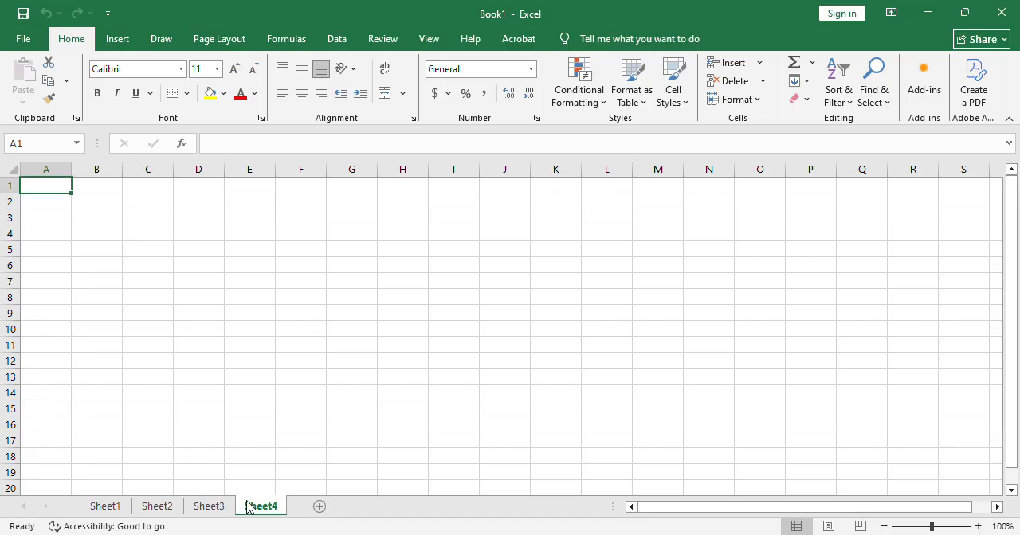
left_click(100, 510)
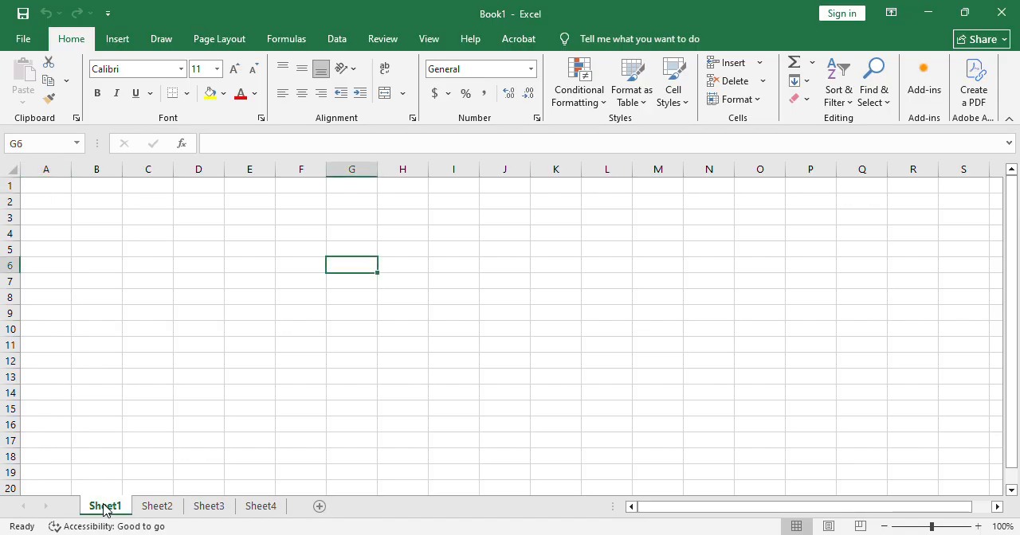
left_click(161, 510)
left_click(202, 510)
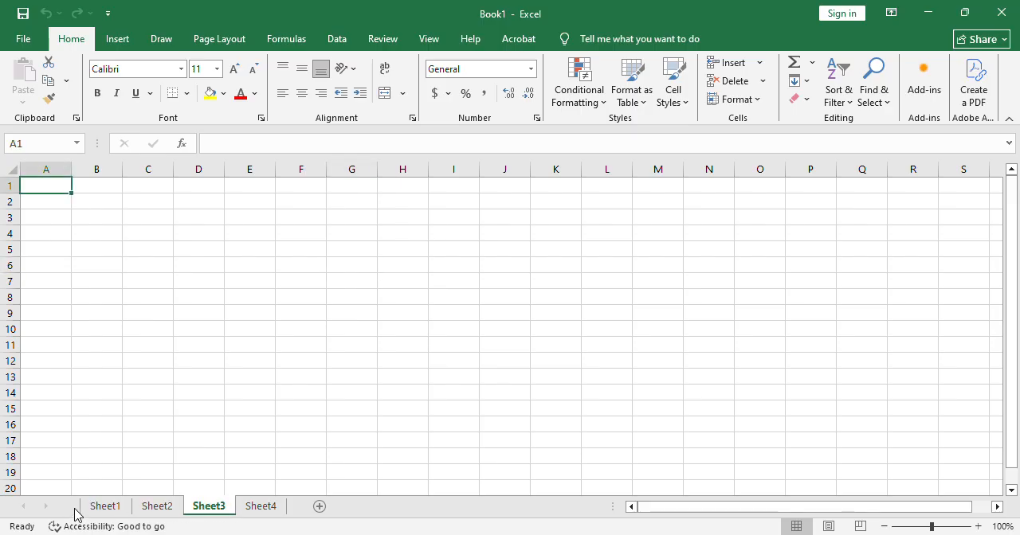
Enter 1e in cell C10 of Sheet1.
left_click(103, 510)
left_click(131, 334)
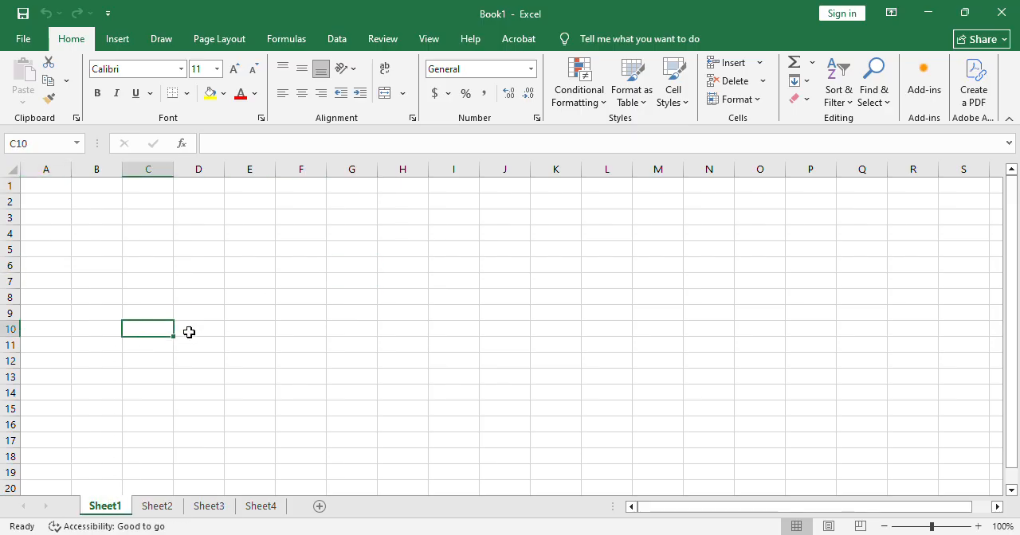
type("1e")
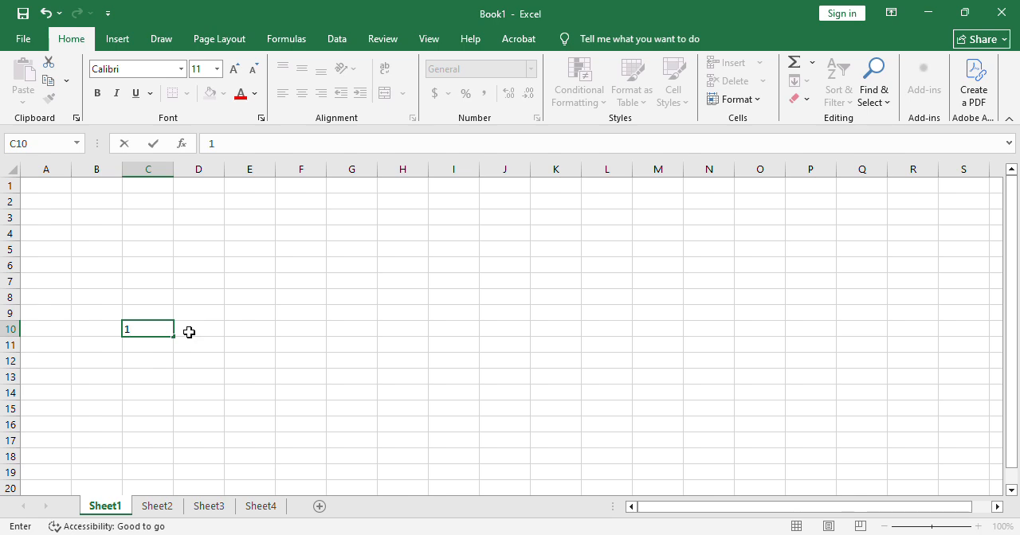
Enter 6t in cell I4 of Sheet2.
left_click(174, 510)
left_click(192, 367)
left_click(464, 234)
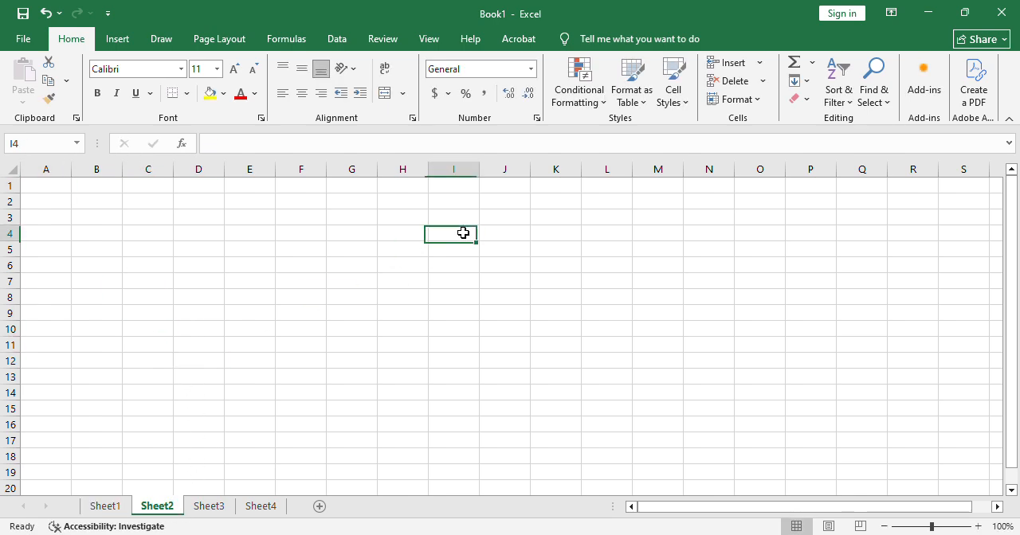
type("6t")
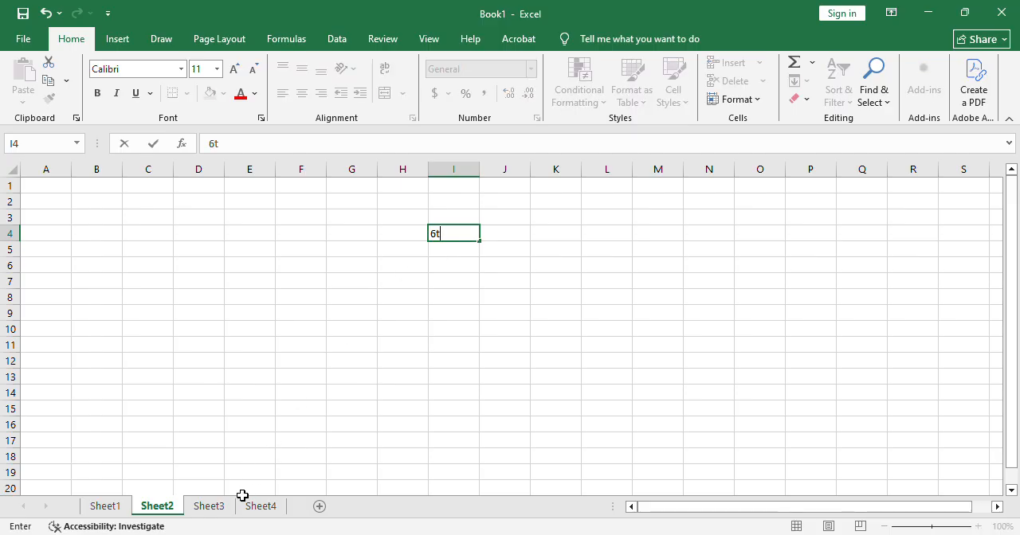
Enter ty in cell D4 of Sheet3 and open Sheet4.
left_click(222, 510)
left_click(222, 236)
type("ty")
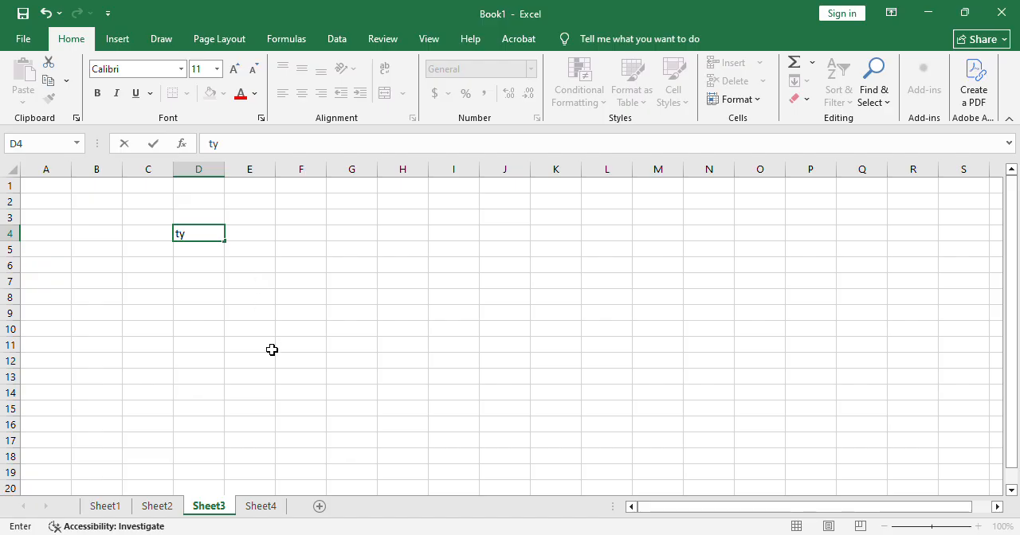
left_click(270, 506)
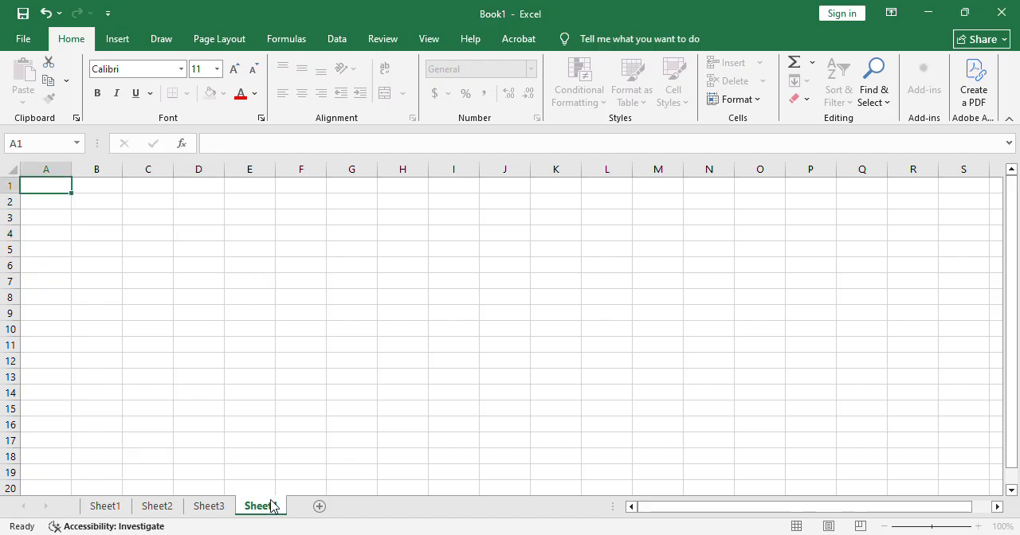
Review the contents of Sheet1, Sheet2, Sheet3 and Sheet4 one after another and return to Sheet1.
left_click(104, 513)
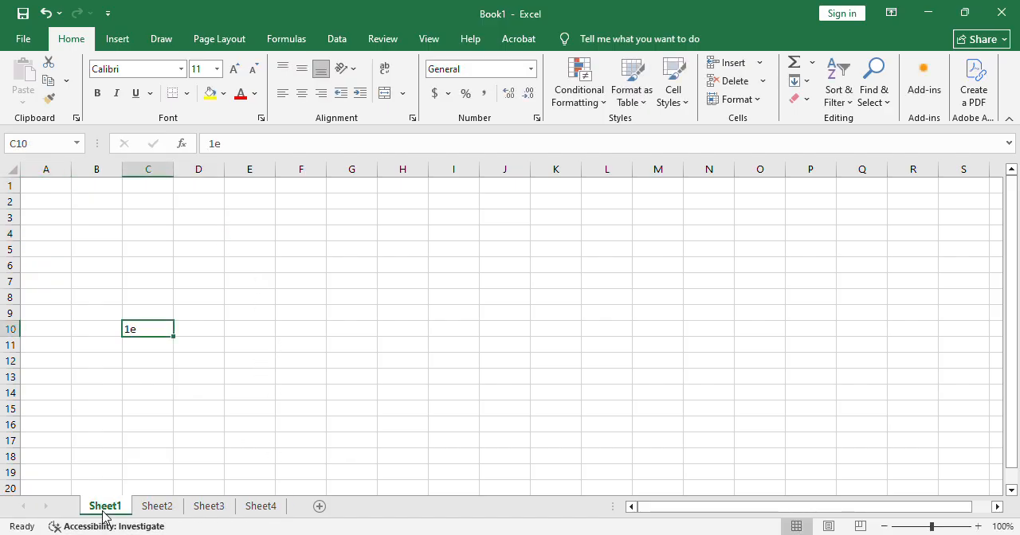
left_click(159, 507)
left_click(192, 507)
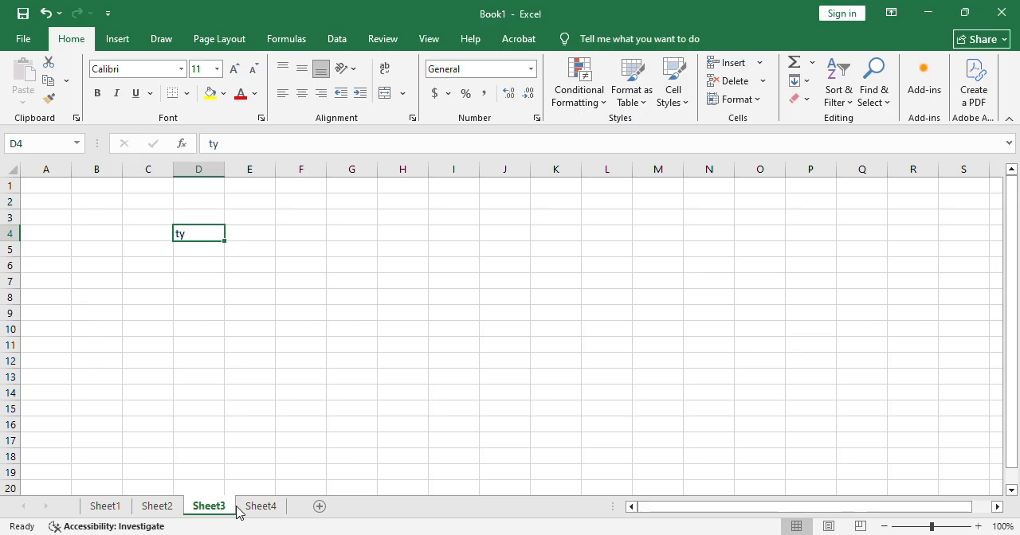
left_click(260, 507)
left_click(97, 512)
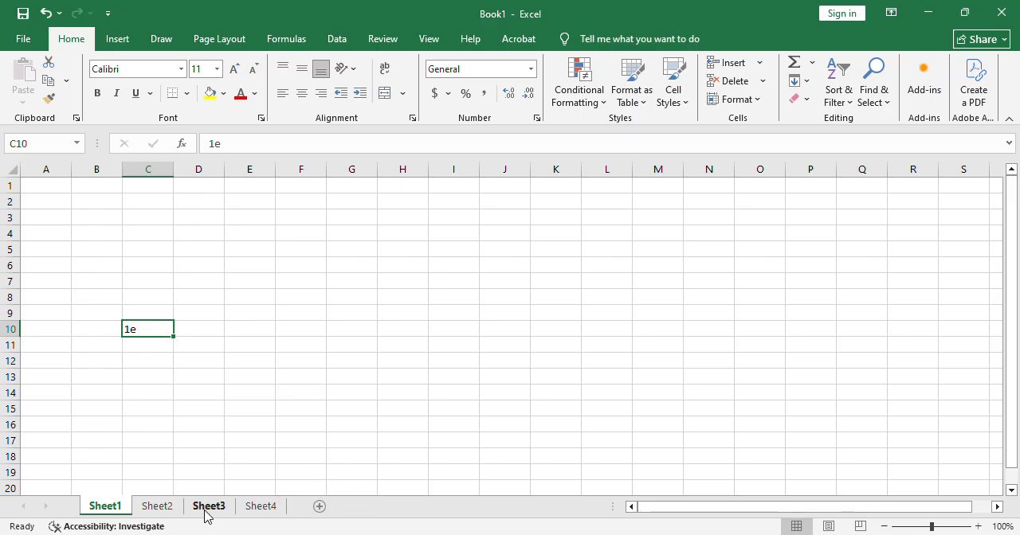
Delete Sheet4 from the workbook and return to Sheet1.
left_click(261, 507)
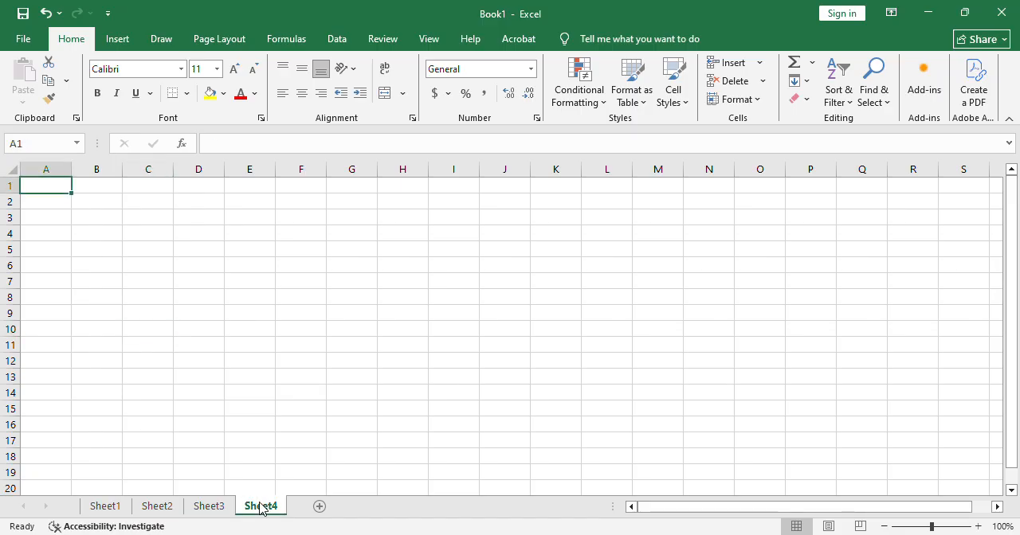
left_click(309, 334)
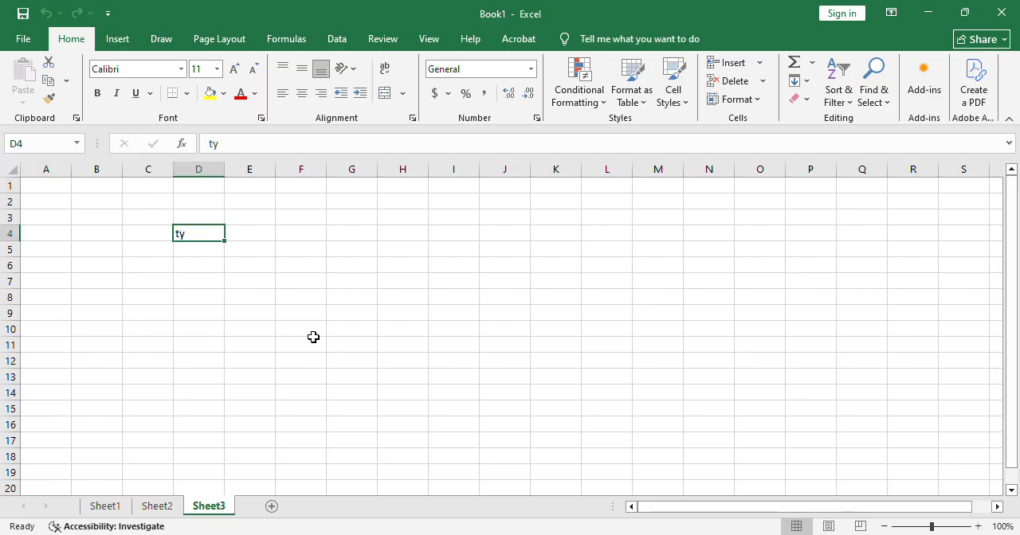
left_click(114, 509)
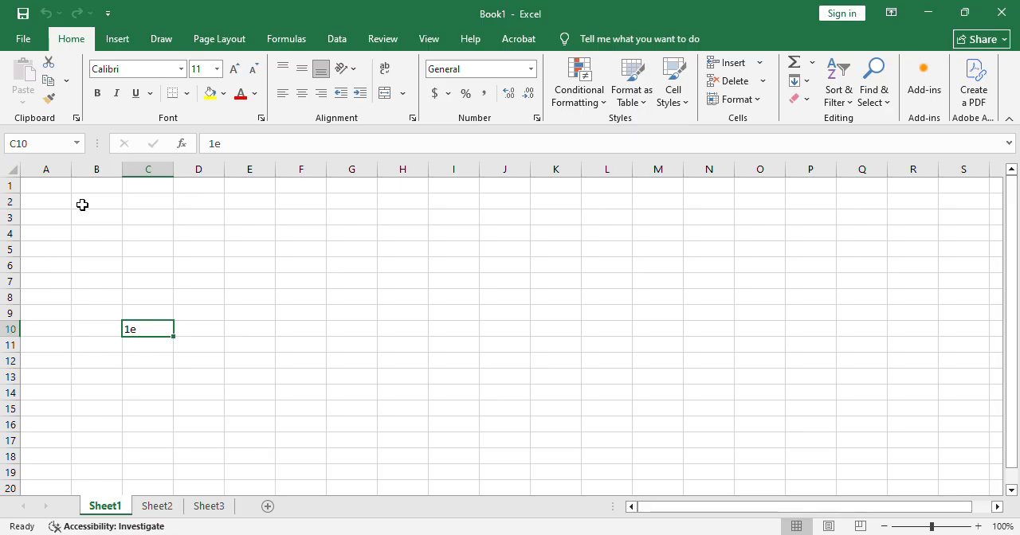
Select entire rows of Sheet1 one at a time: rows 2, 4, 7 and 11.
left_click(8, 202)
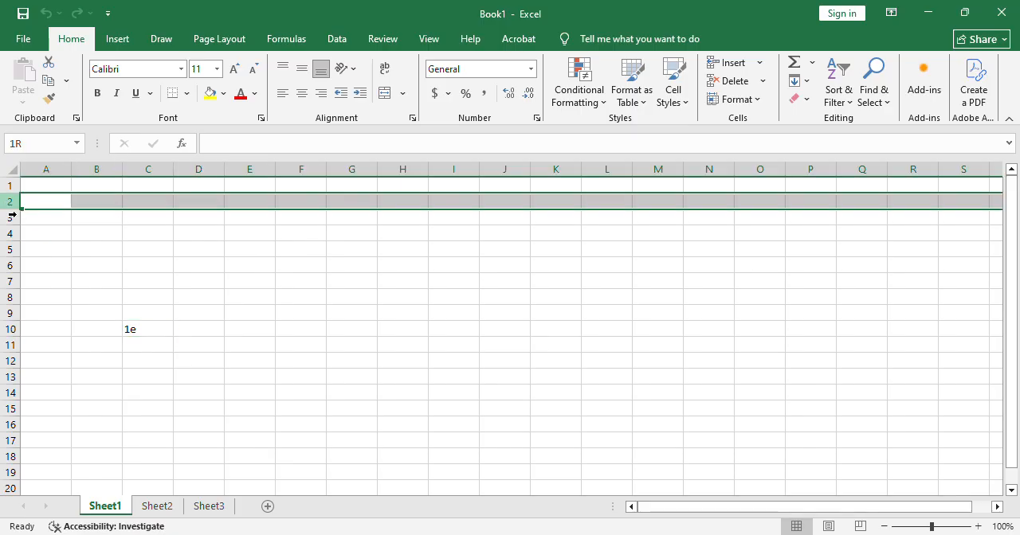
left_click(6, 237)
left_click_drag(8, 290, 7, 289)
left_click(8, 281)
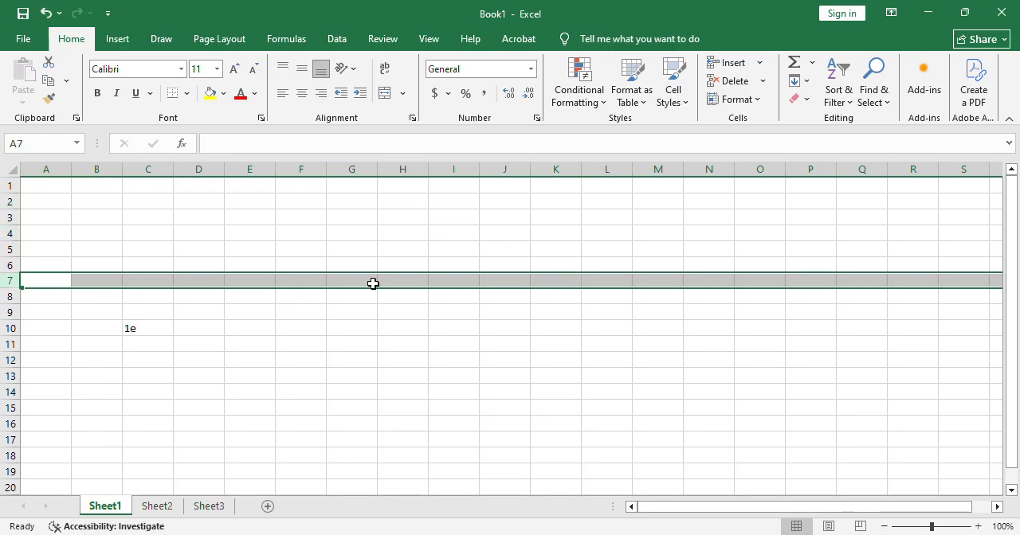
left_click(8, 345)
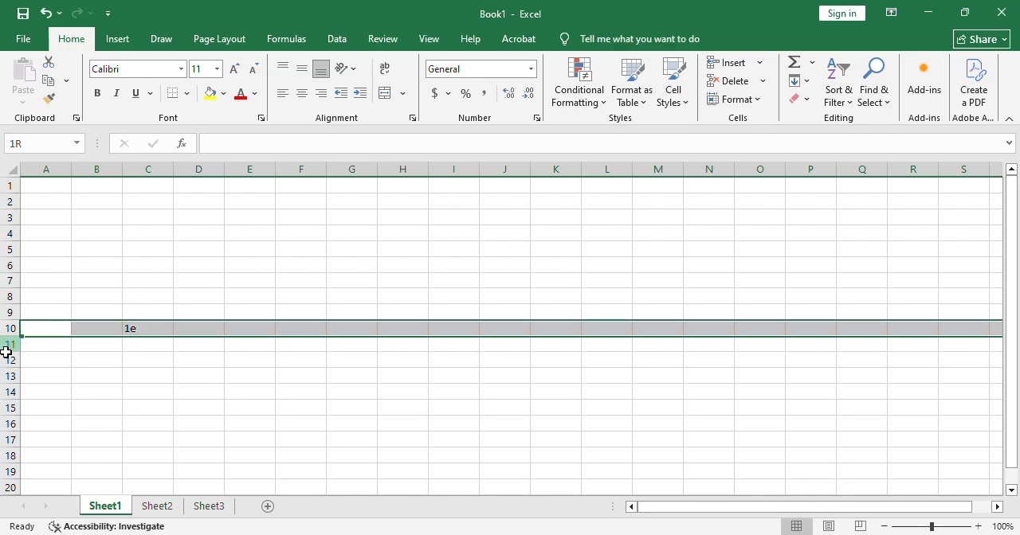
Clear the contents of cell C10 on Sheet1.
left_click(156, 335)
key("BackSpace")
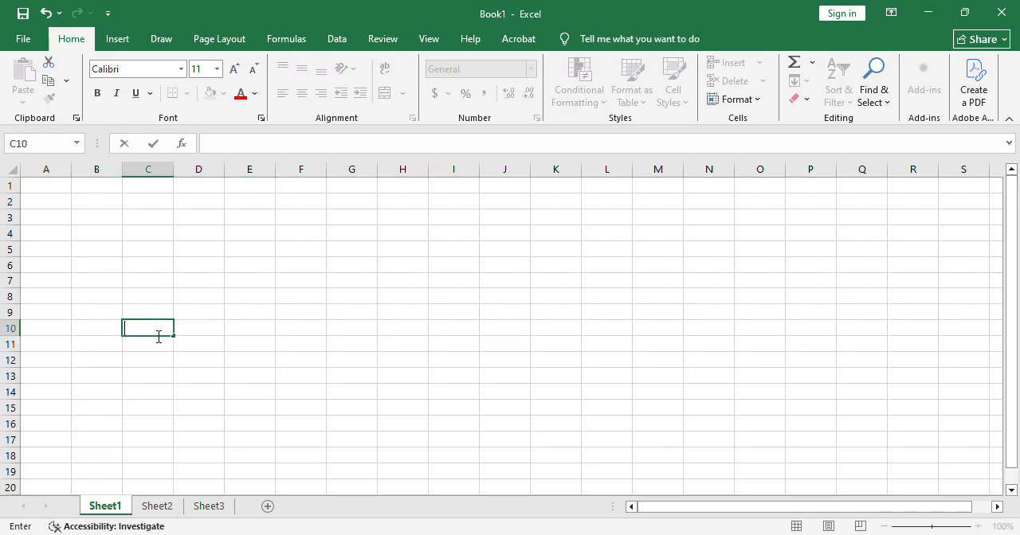
Select entire columns A through E one at a time, and finish by selecting row 7.
left_click(48, 169)
left_click(104, 170)
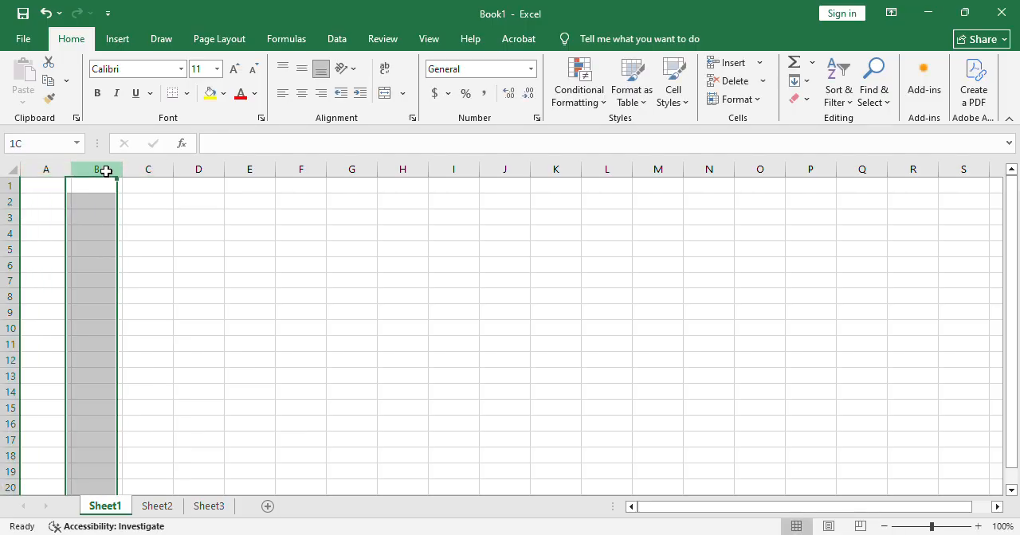
left_click(151, 179)
left_click(201, 180)
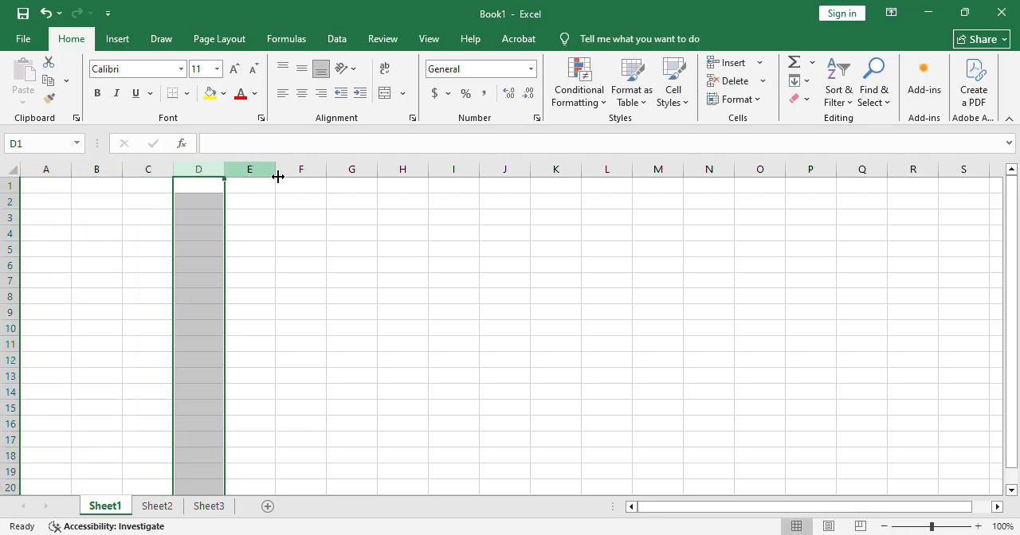
left_click(255, 171)
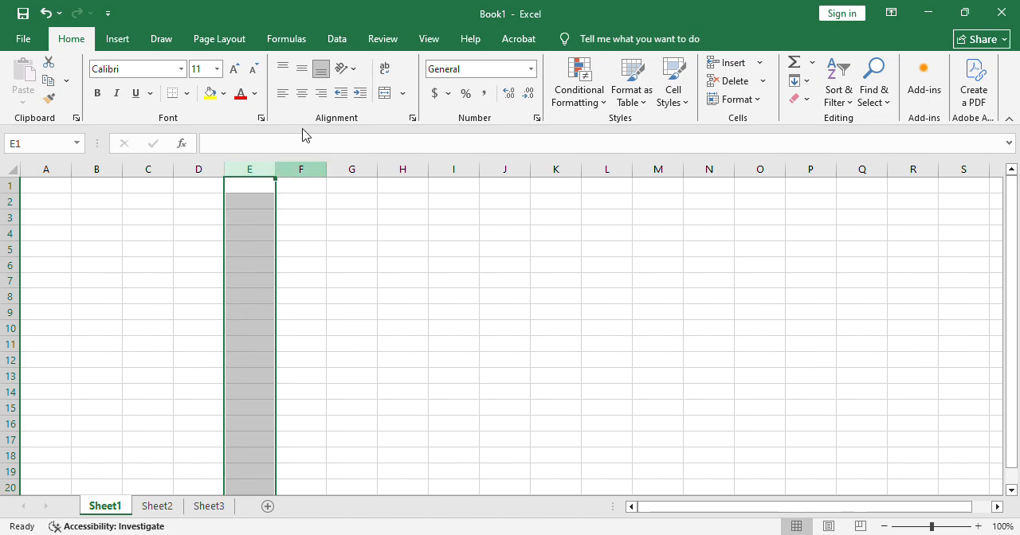
left_click(11, 283)
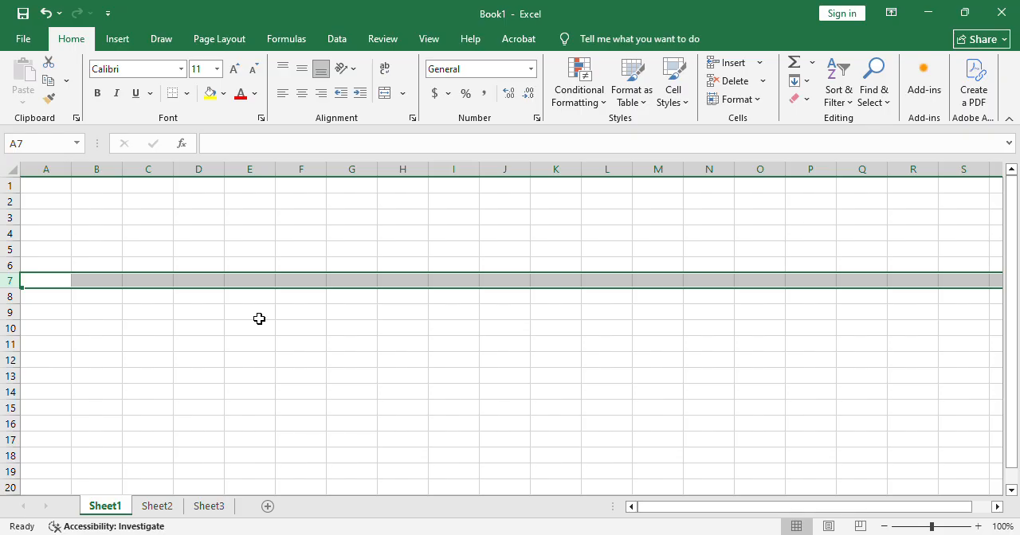
Enter 12 in cell A2, 44 in cell E4 and 66 in cell H10.
left_click(55, 209)
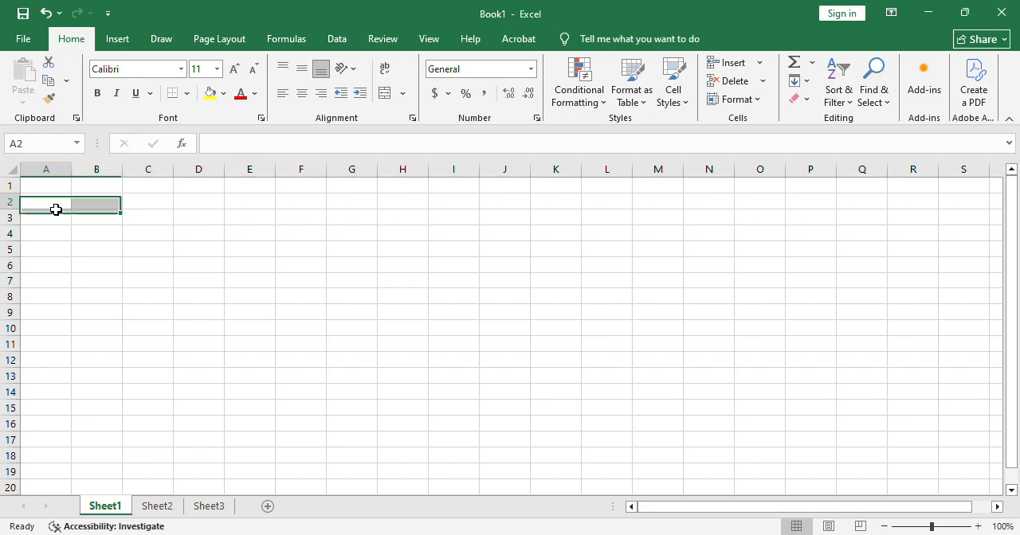
type("12")
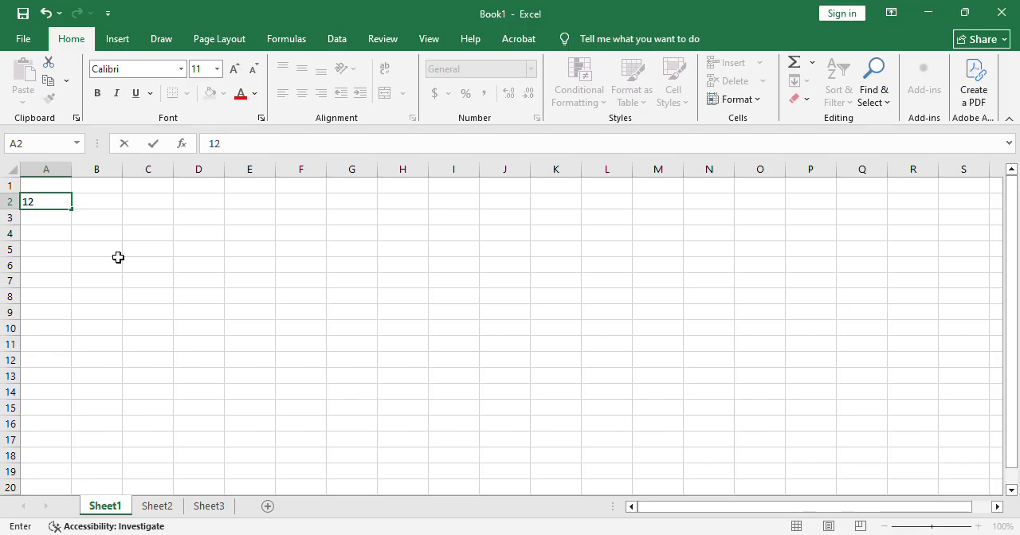
left_click(239, 242)
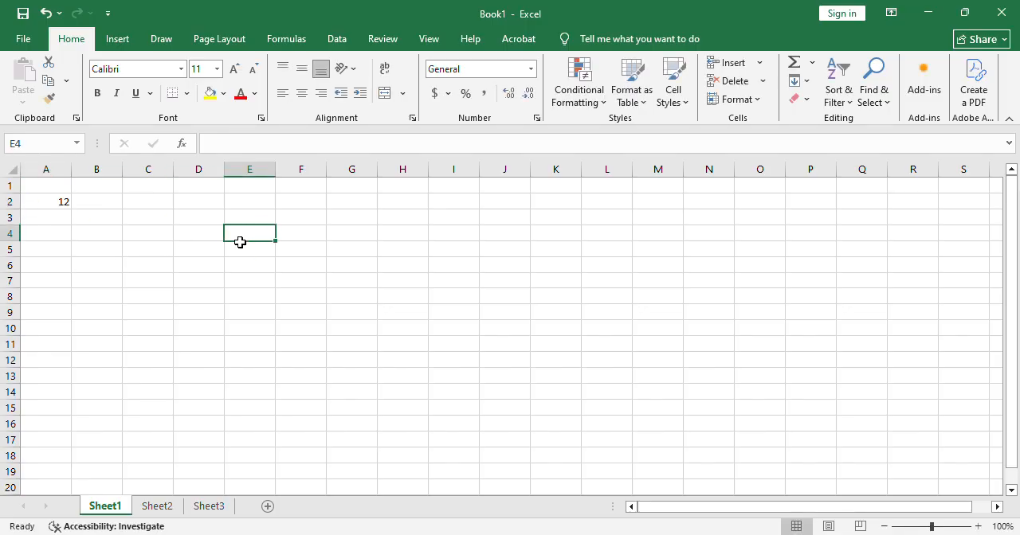
type("44")
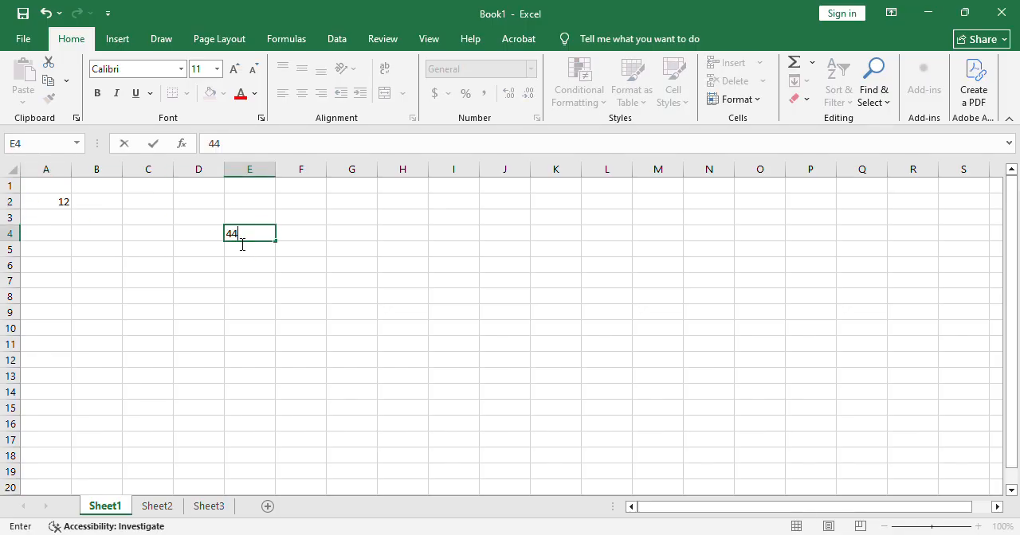
left_click(416, 330)
type("66")
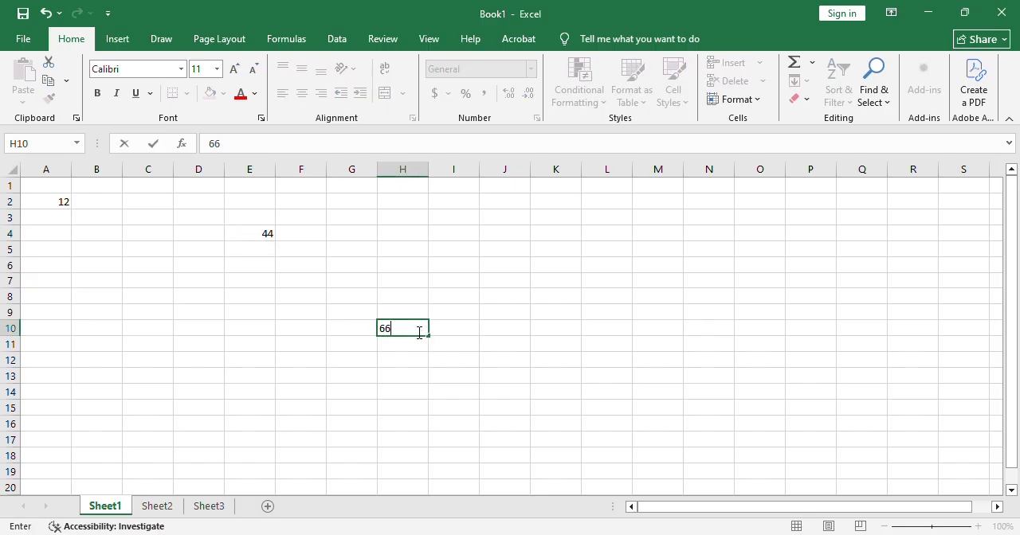
Enter 31 in cell K4 of Sheet1.
left_click(559, 239)
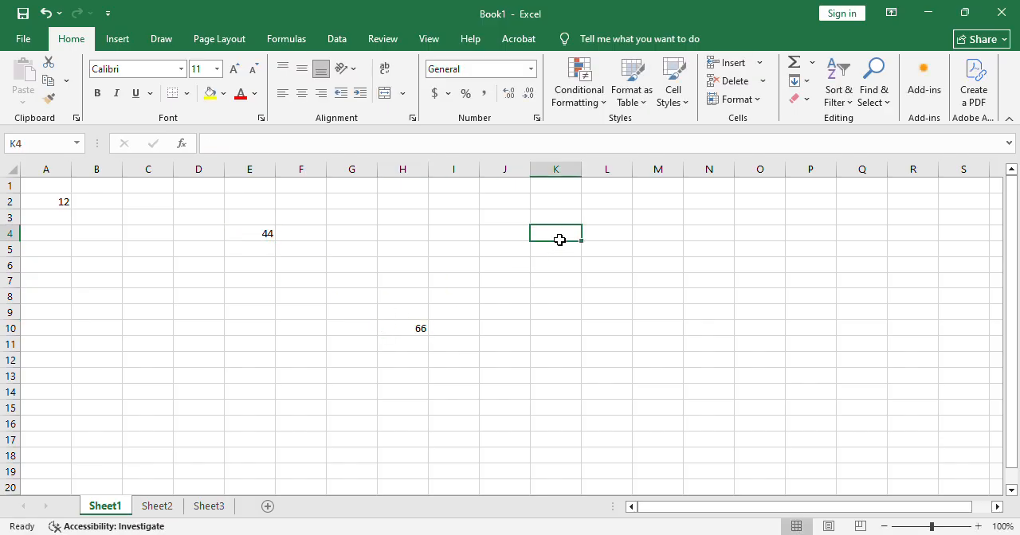
type("31")
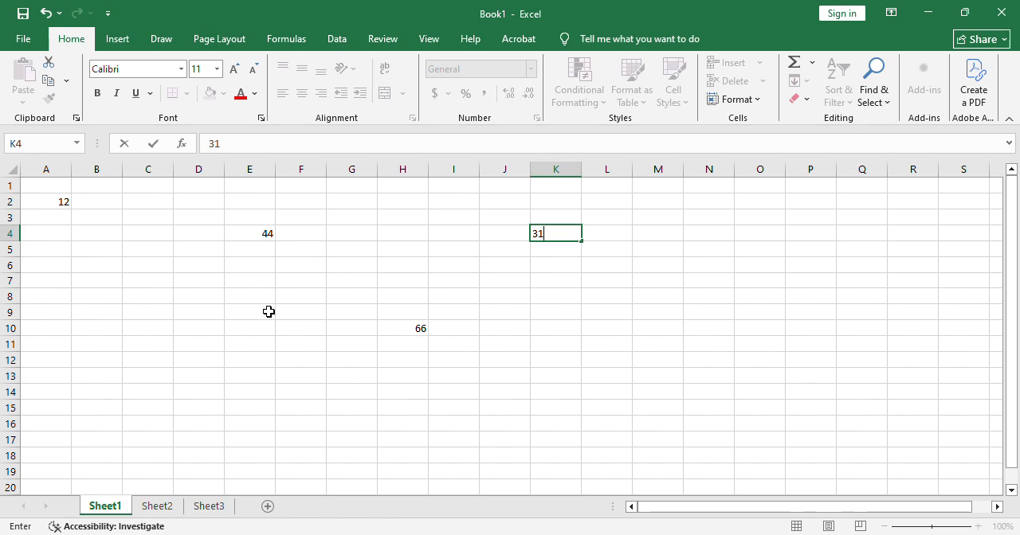
left_click(270, 312)
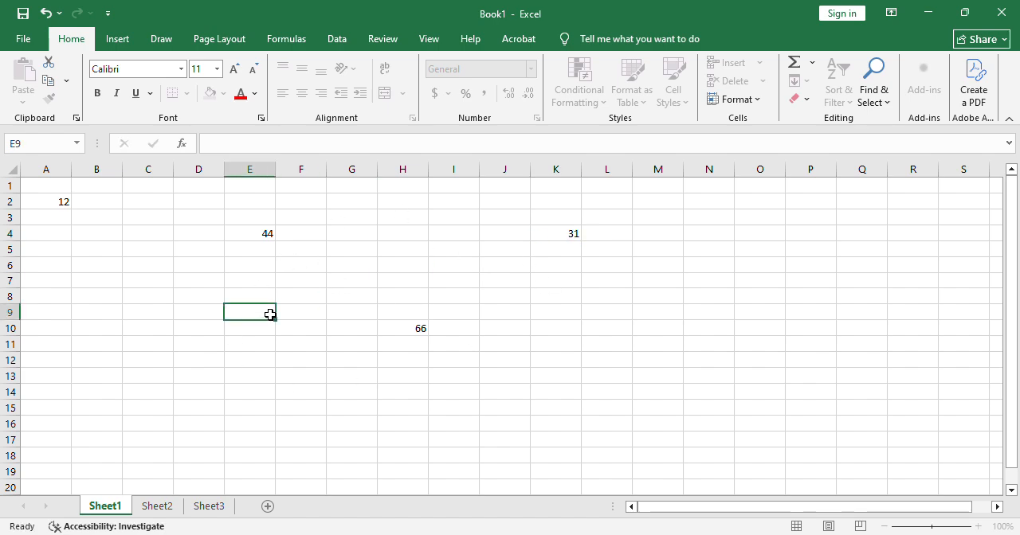
Examine the cell addresses of the entered numbers by selecting cells A2, E4, K4 and H10 one at a time.
left_click(60, 209)
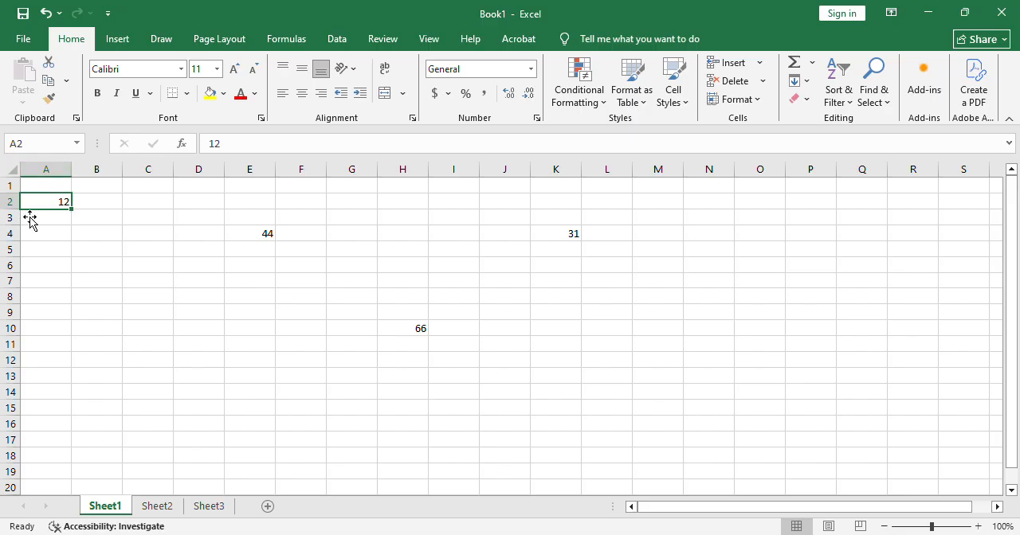
left_click(137, 240)
left_click(176, 255)
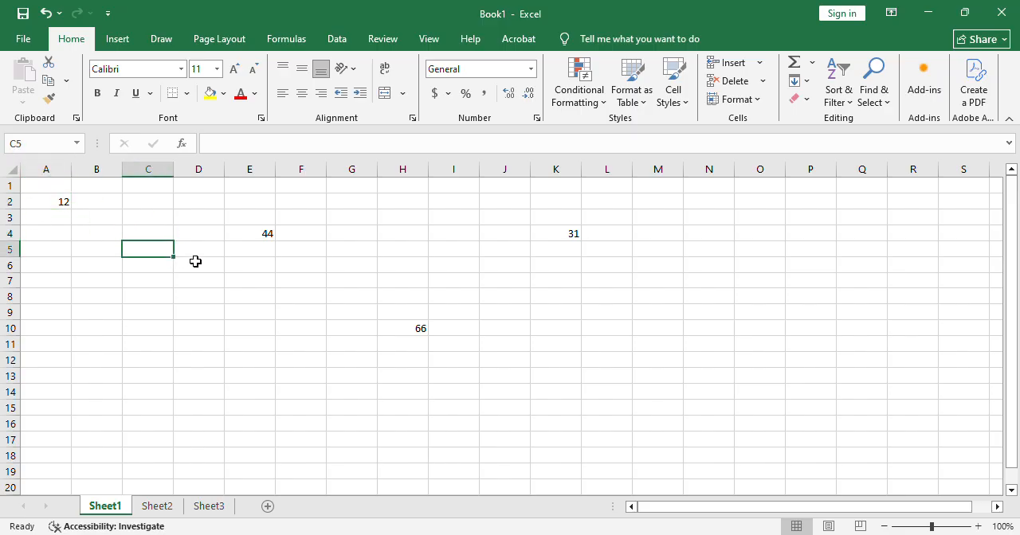
left_click(207, 265)
left_click(264, 284)
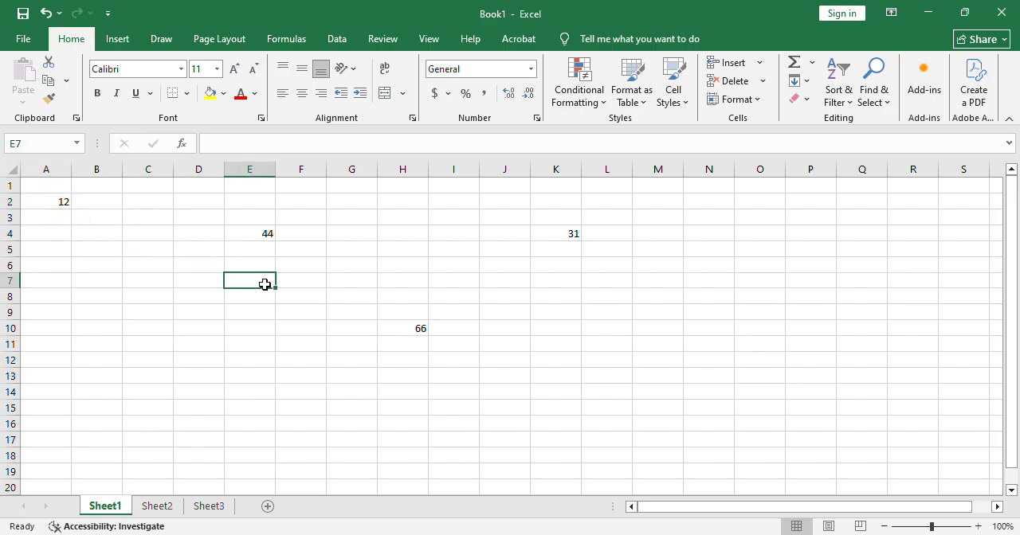
left_click(188, 269)
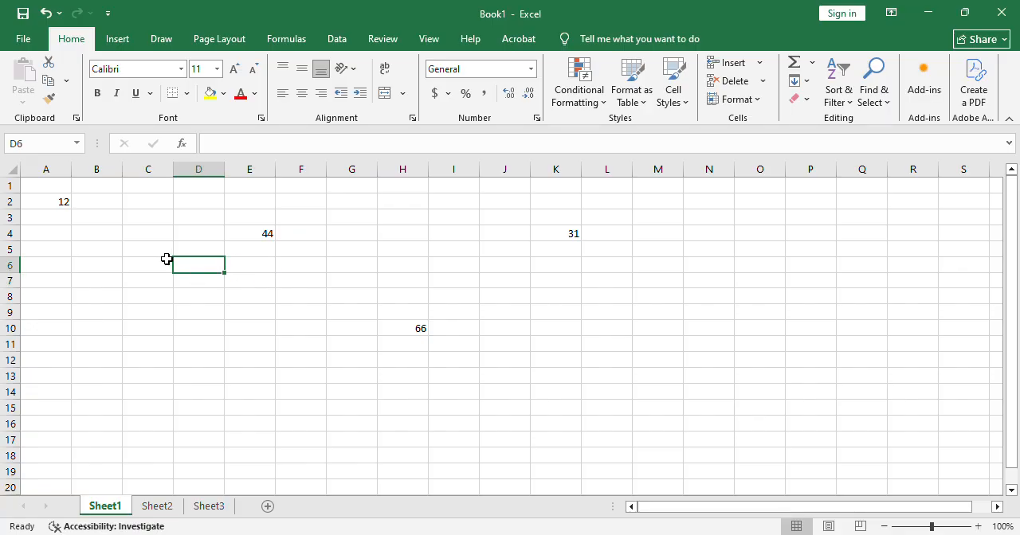
left_click(67, 207)
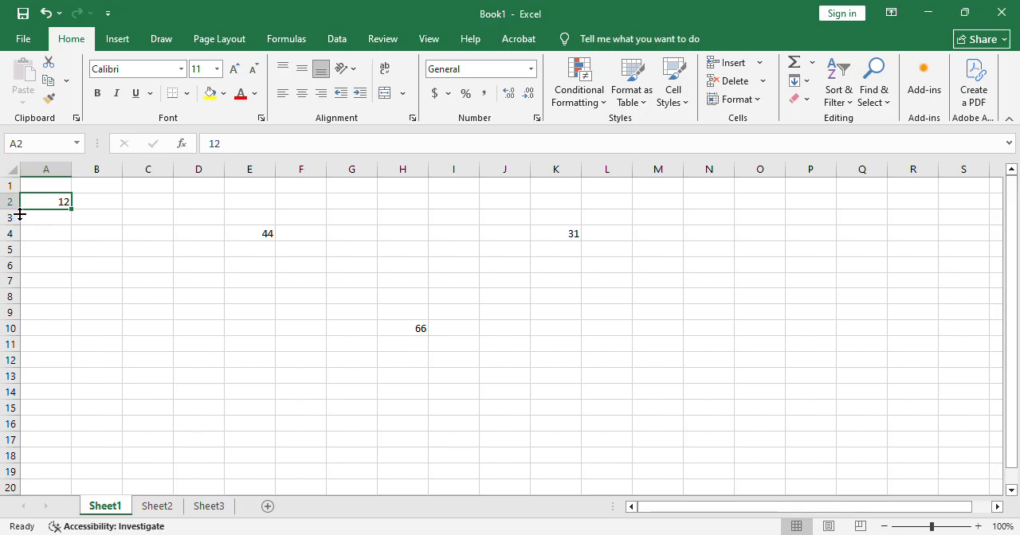
left_click(259, 242)
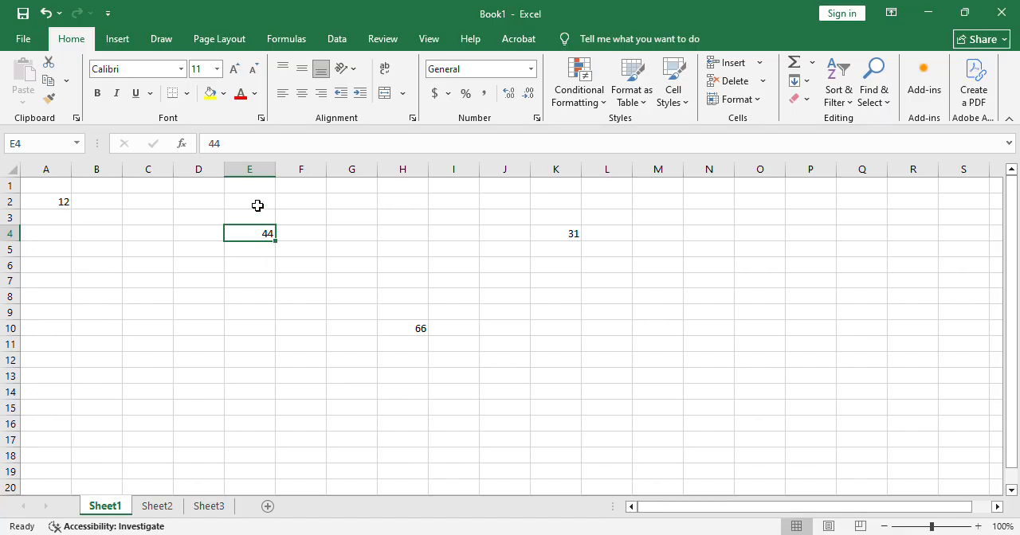
left_click(575, 237)
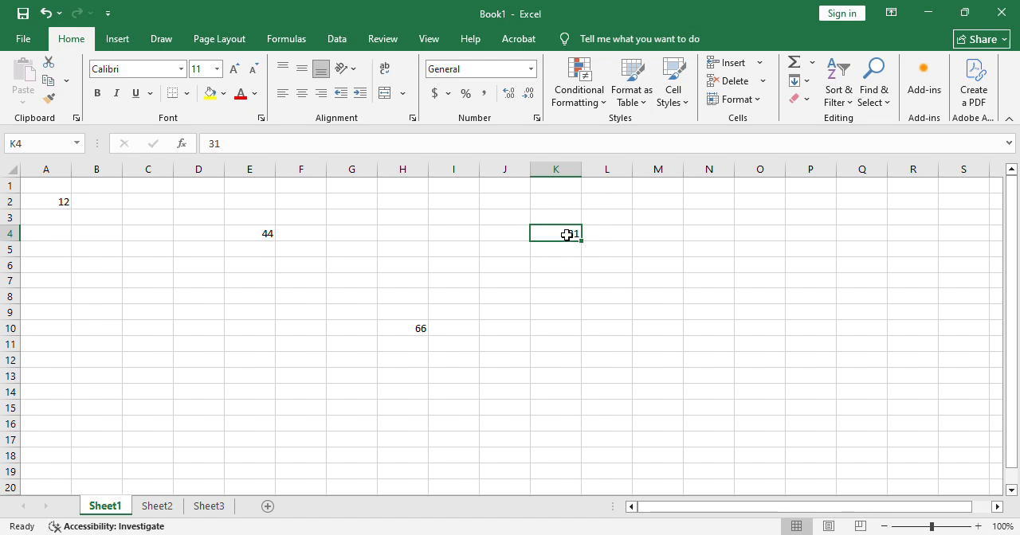
left_click(418, 335)
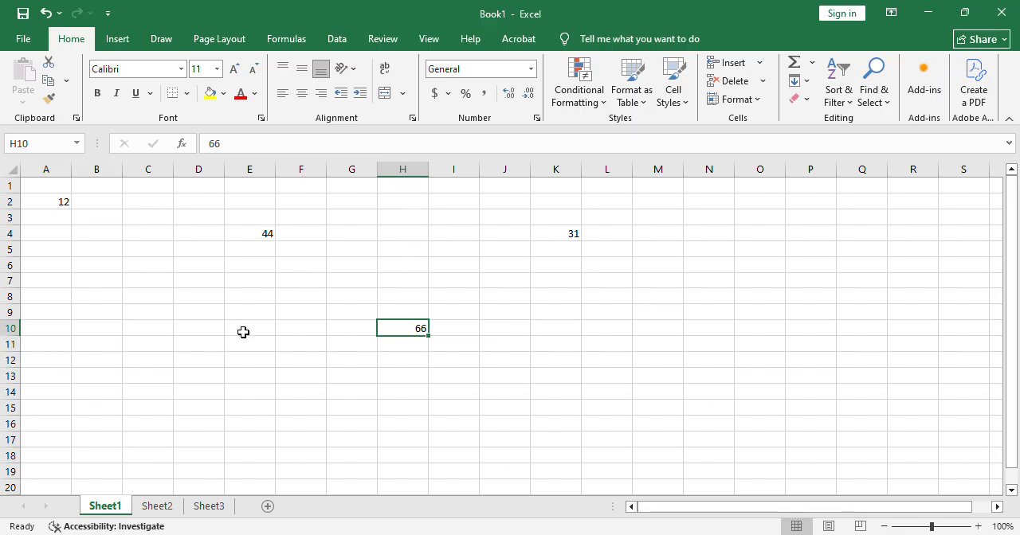
Enter a person's first name in lowercase in cell C8 and select that cell again.
left_click(158, 302)
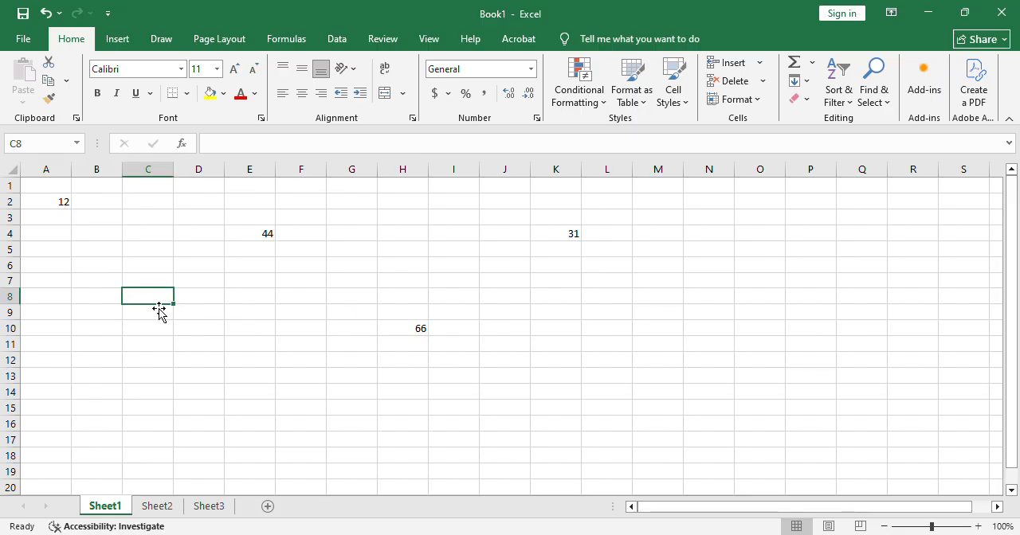
type("johnhn")
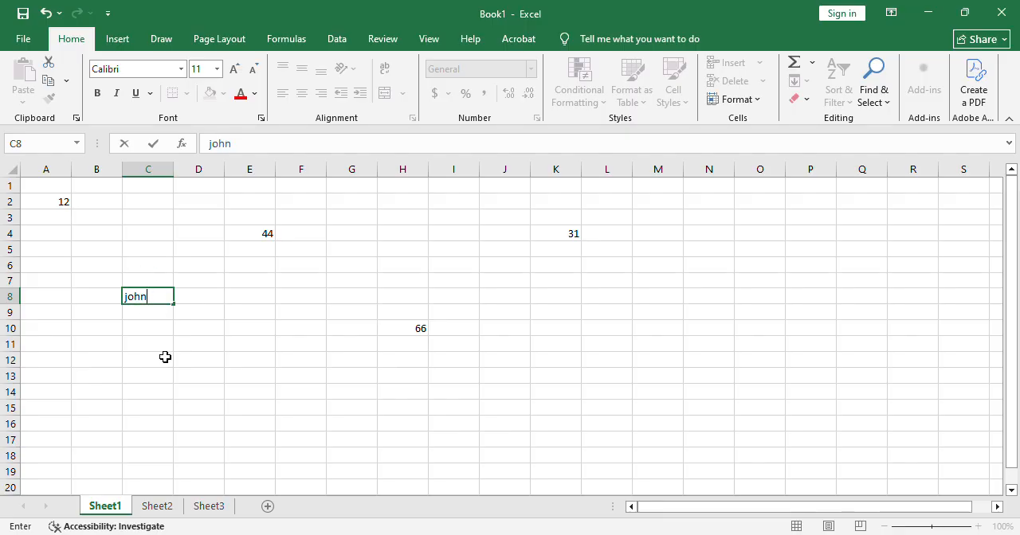
left_click(165, 349)
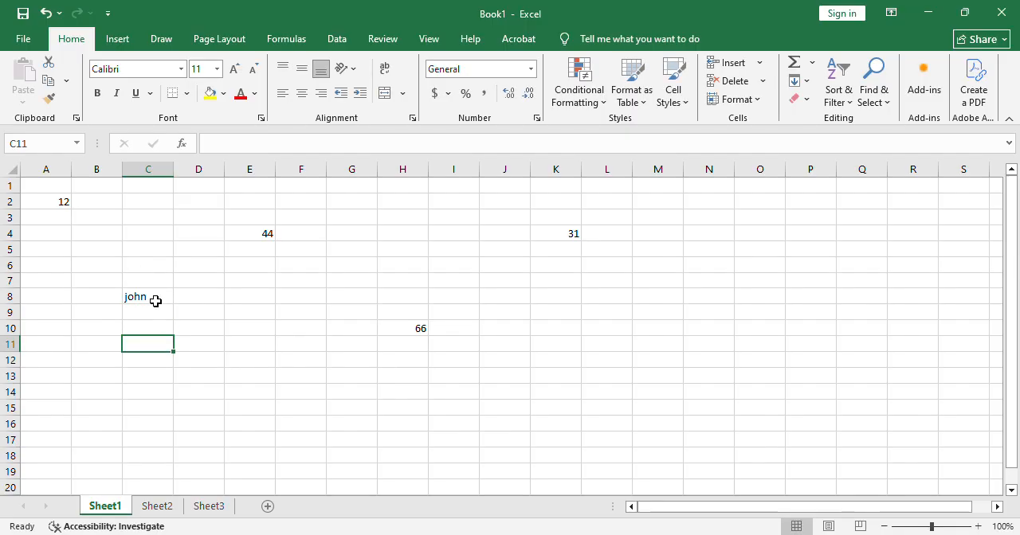
left_click(154, 298)
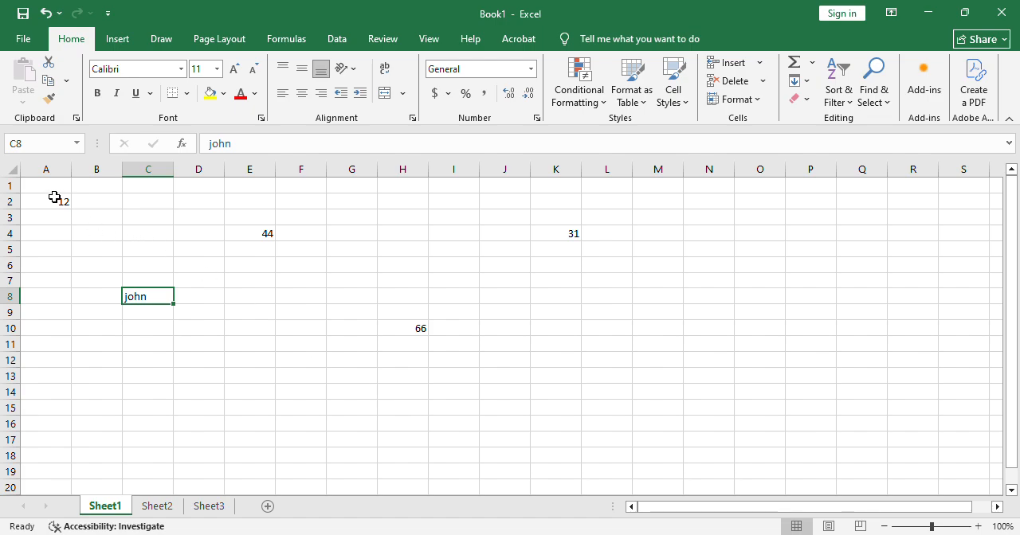
Clear all the entries in the range A1:M15 of Sheet1, finishing with cell G6 selected.
key("ctrl+Home")
left_click_drag(54, 191, 683, 408)
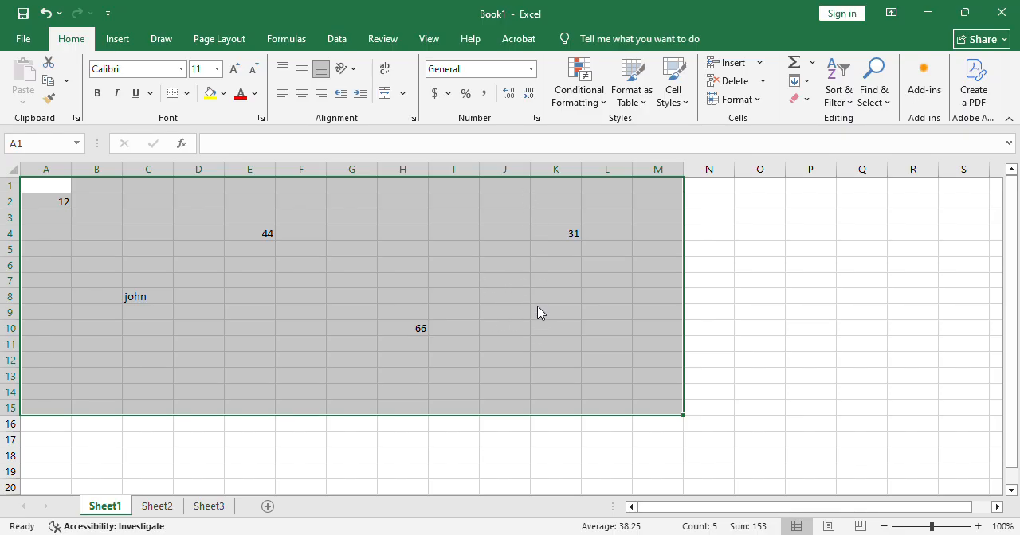
key("Delete")
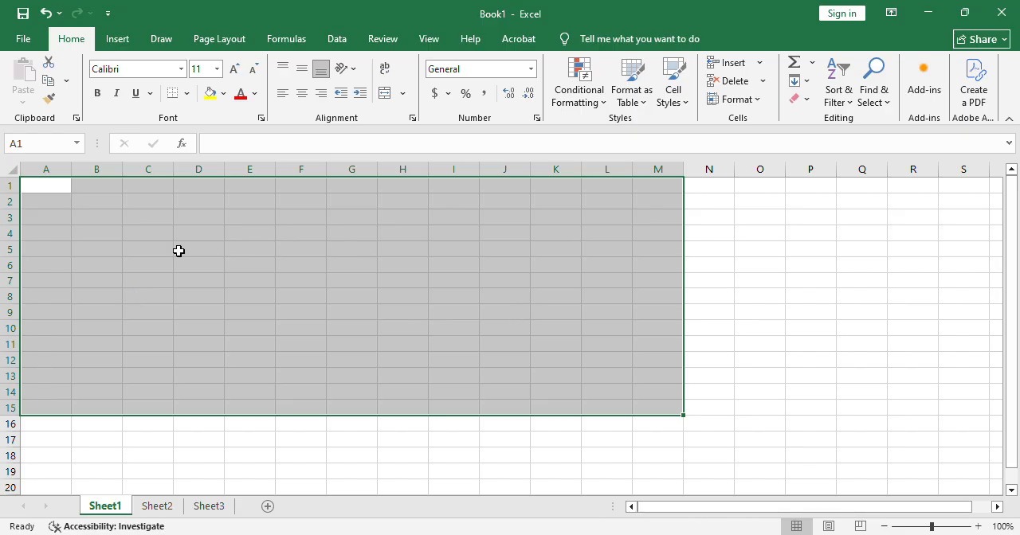
left_click(372, 269)
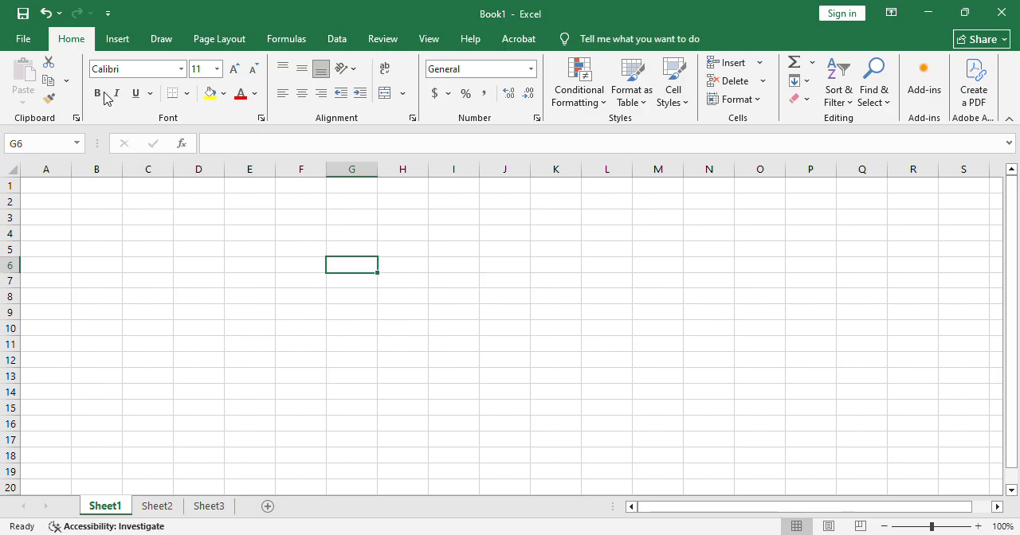
left_click(24, 39)
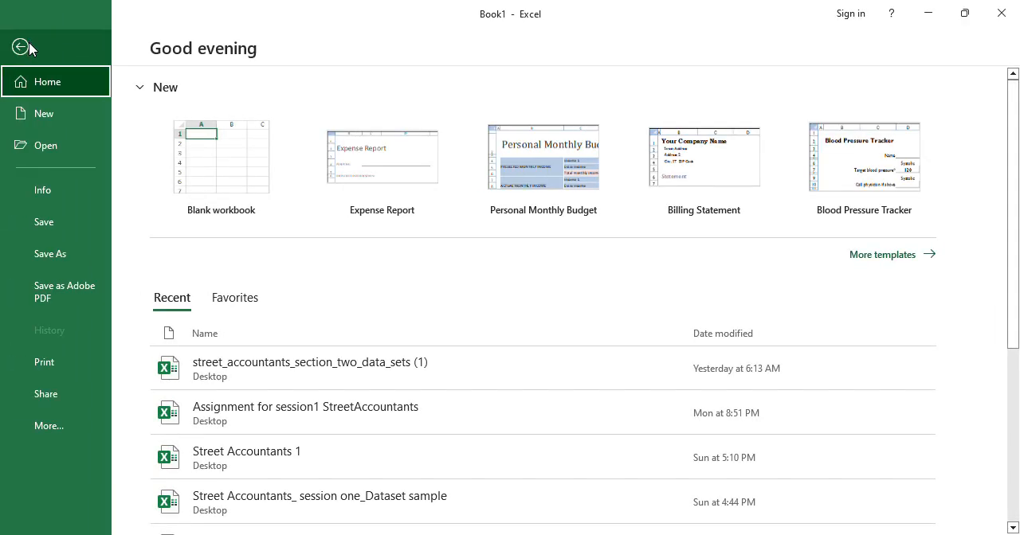
left_click(43, 225)
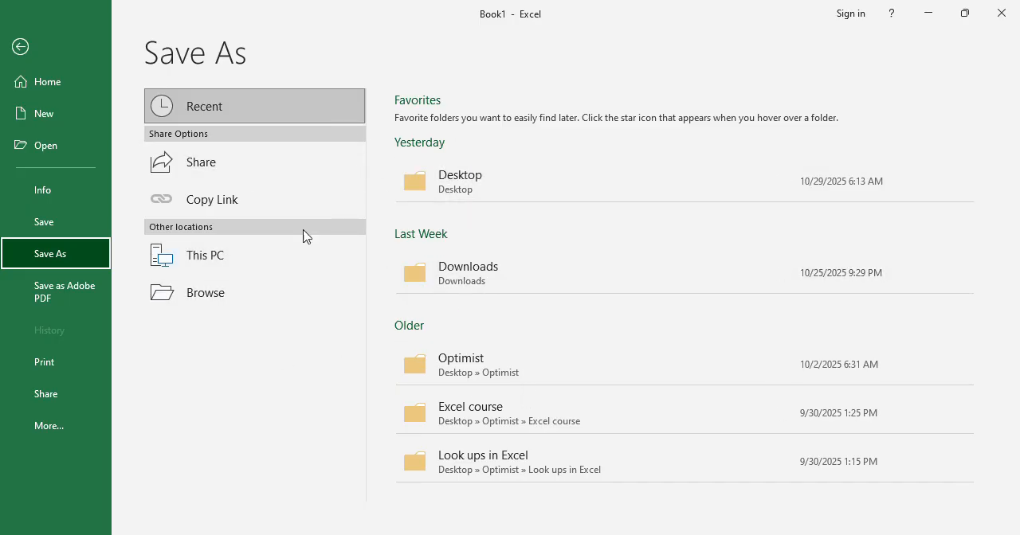
left_click(489, 182)
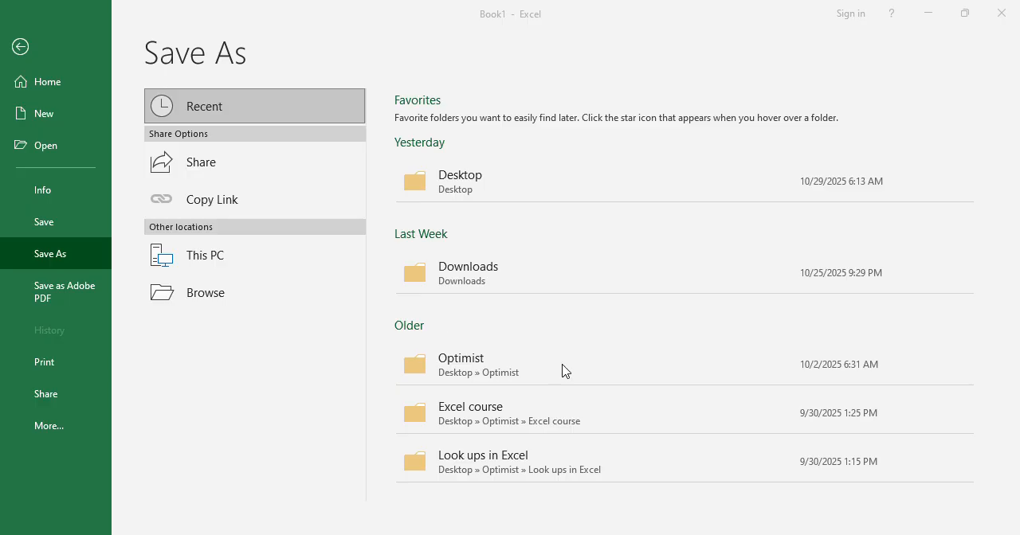
left_click(587, 375)
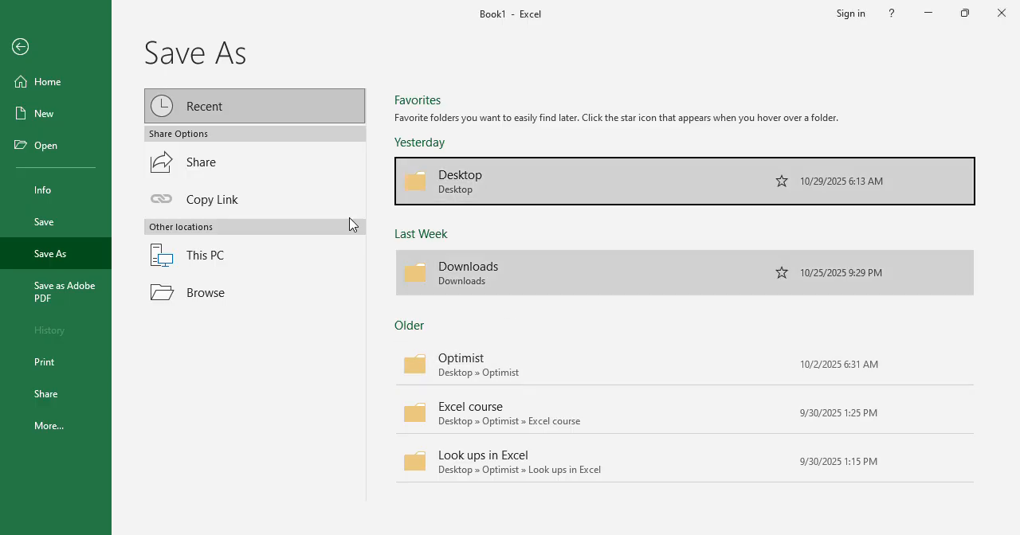
left_click(20, 47)
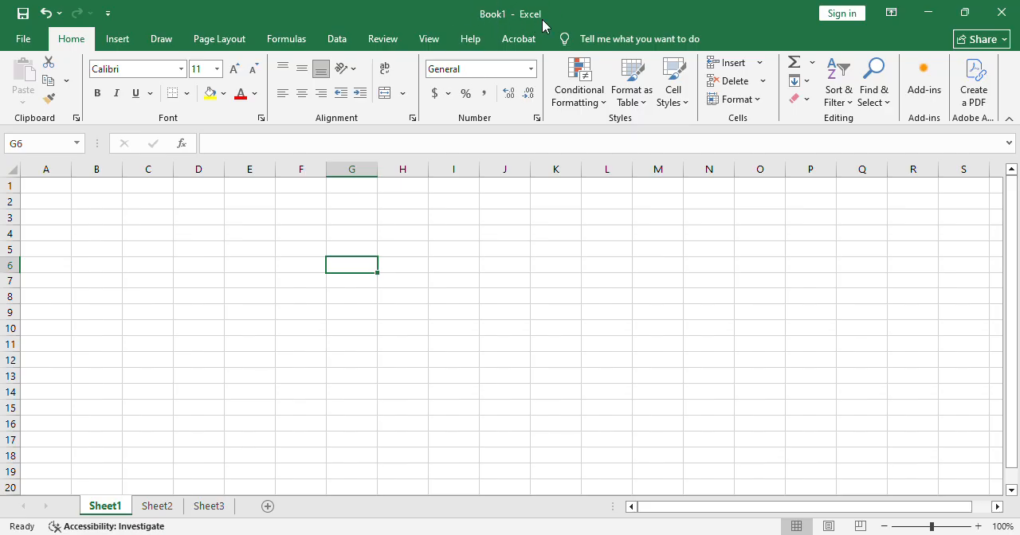
Save the workbook to the Desktop folder under the name Street Accountants2.
left_click(25, 41)
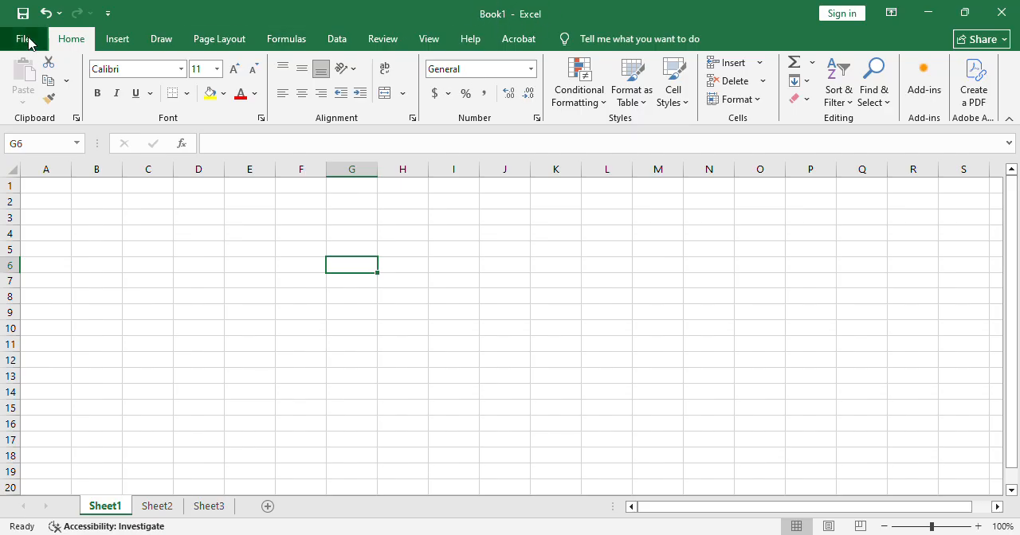
left_click(57, 234)
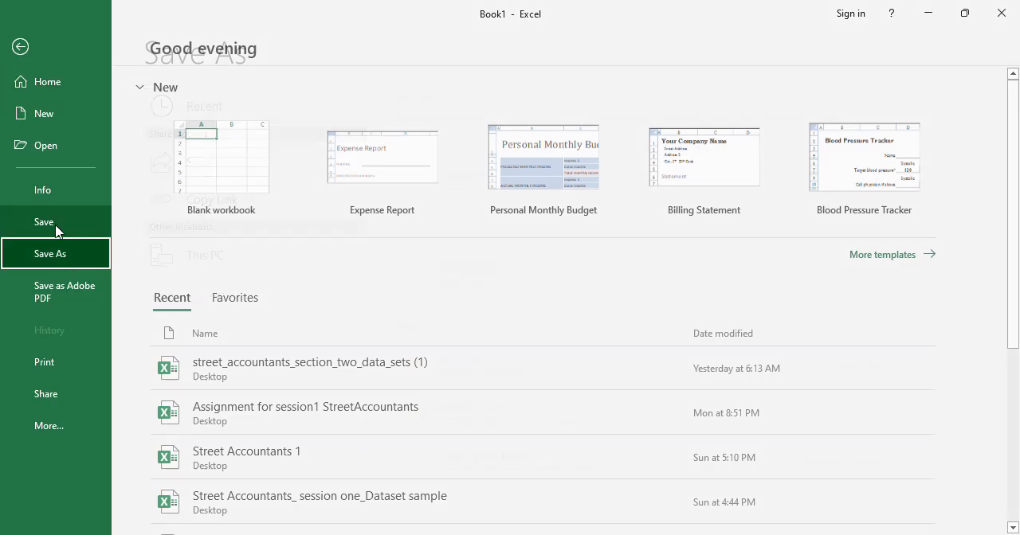
left_click(477, 177)
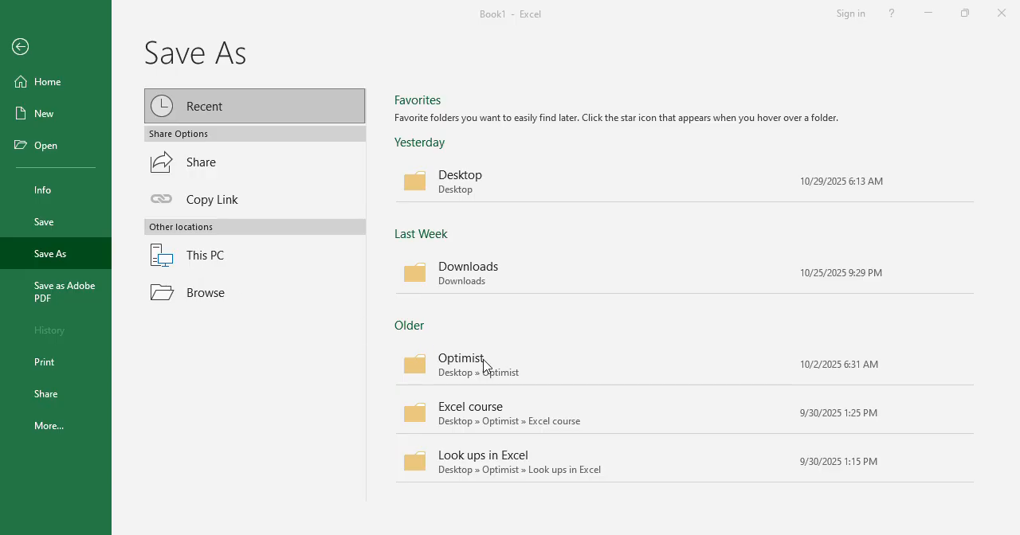
left_click(518, 380)
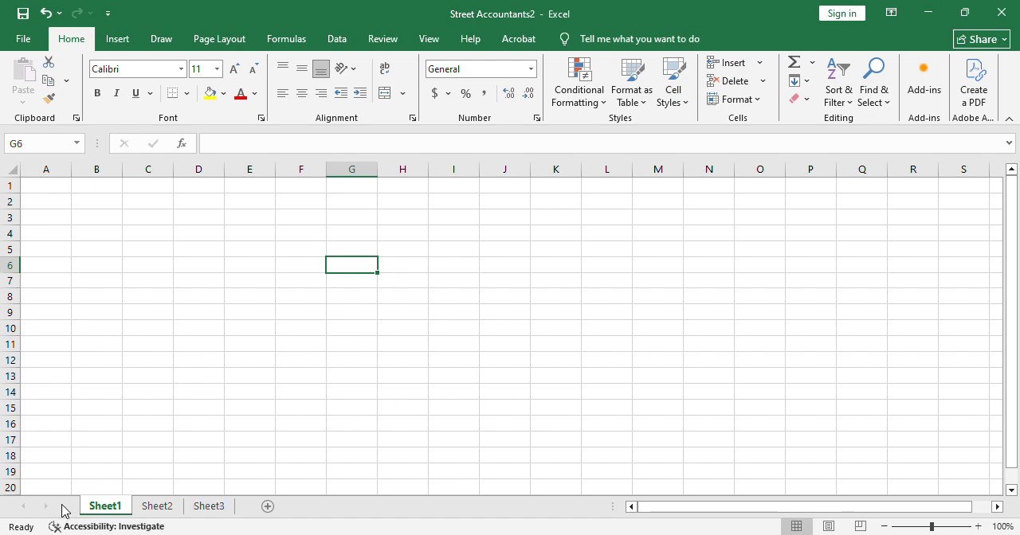
View Sheet2 and Sheet3 in turn and return to Sheet1.
left_click(171, 508)
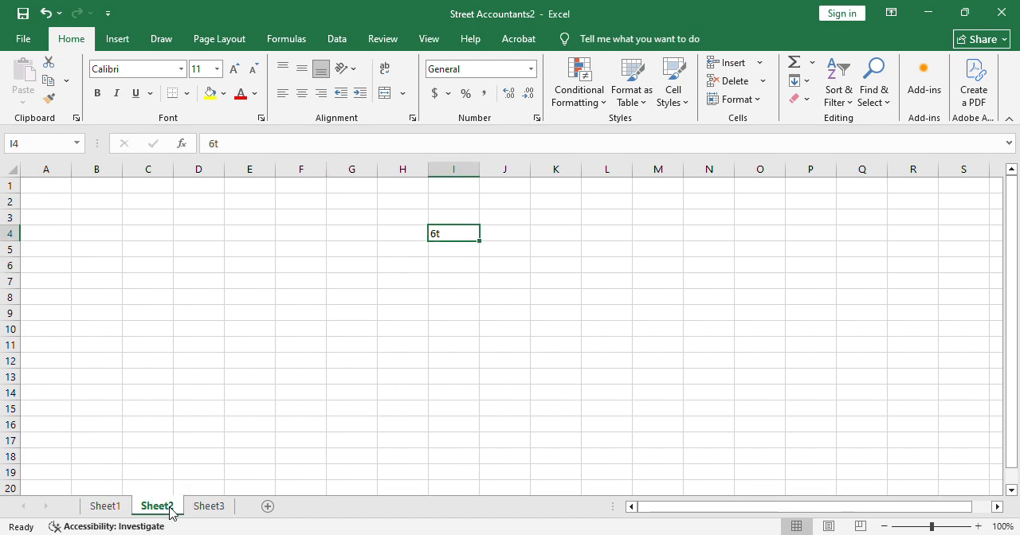
left_click(209, 508)
left_click(157, 508)
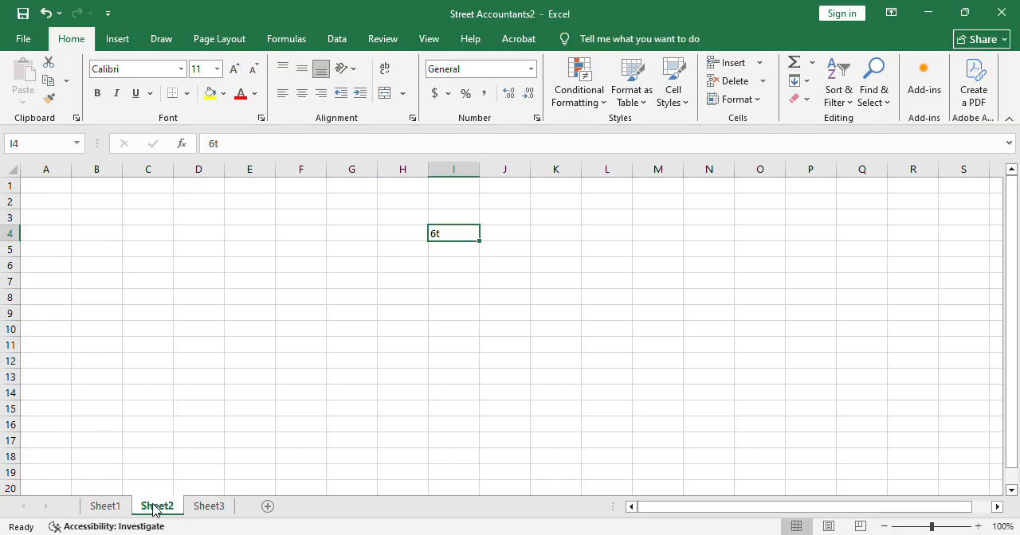
left_click(102, 508)
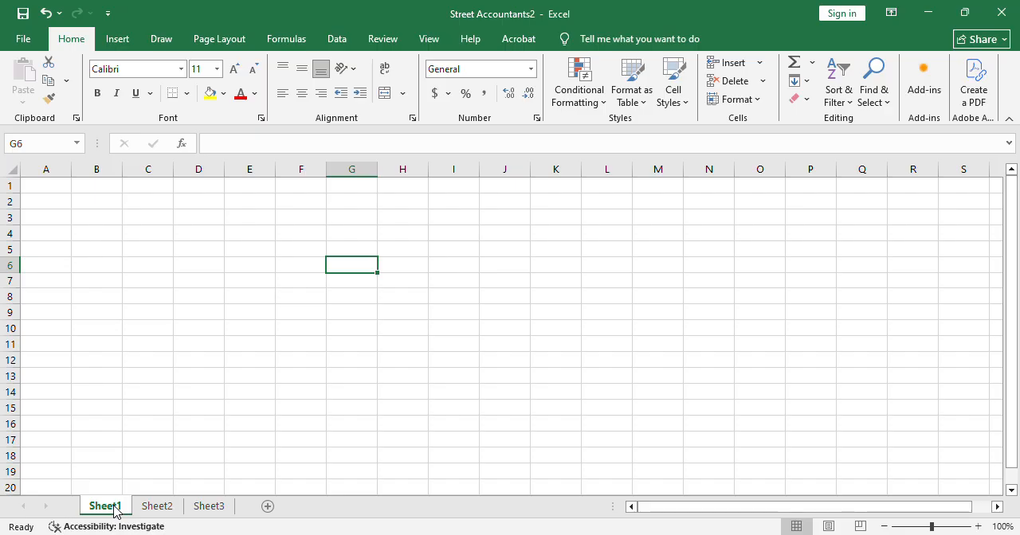
Rename Sheet1 as Task1 and select cell C2 on it.
double_click(114, 510)
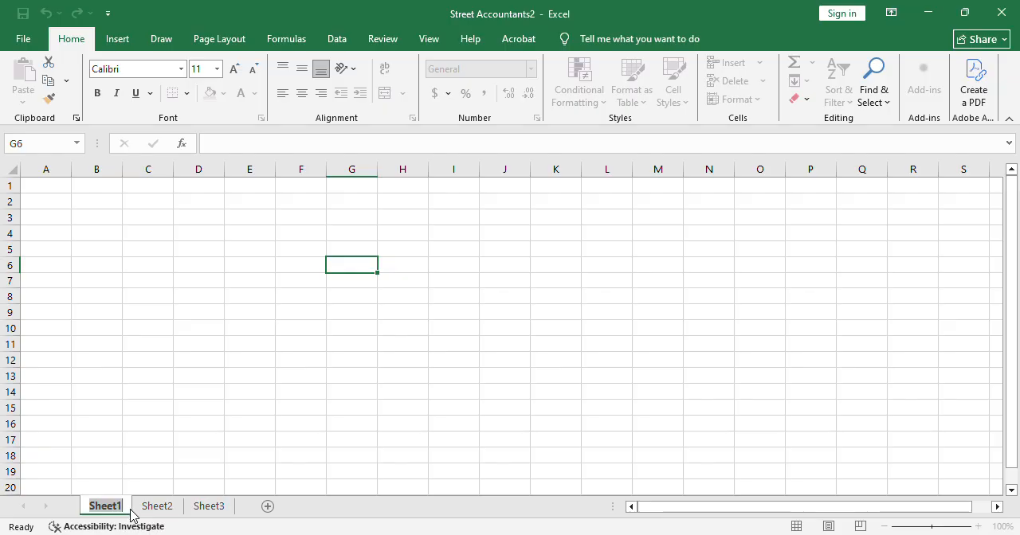
type("a")
key("BackSpace")
type("Task")
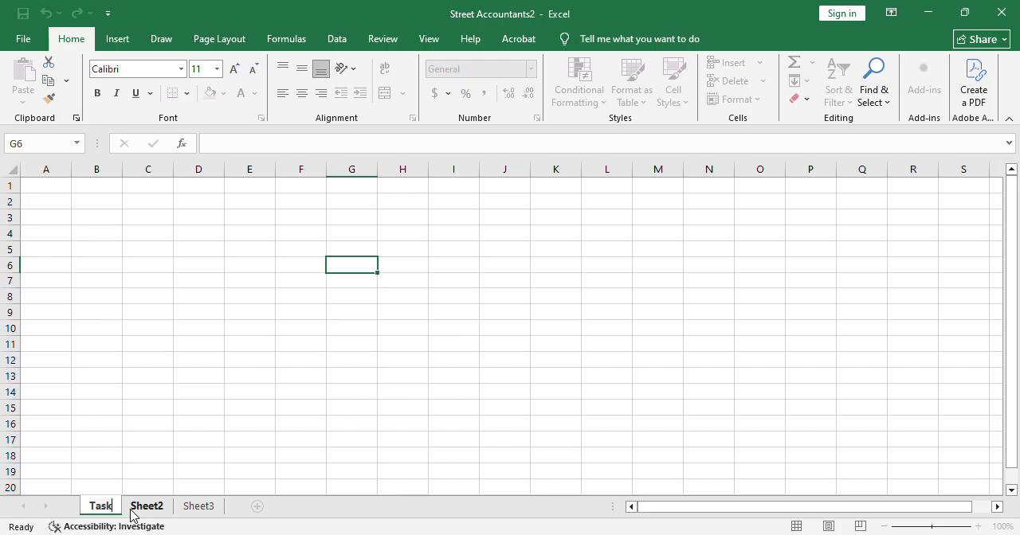
type("1")
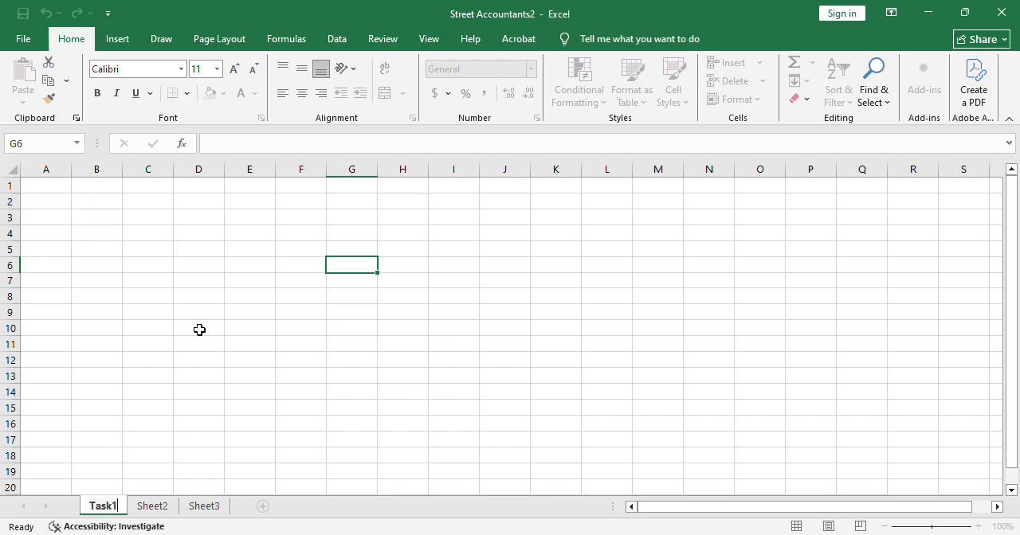
left_click(198, 329)
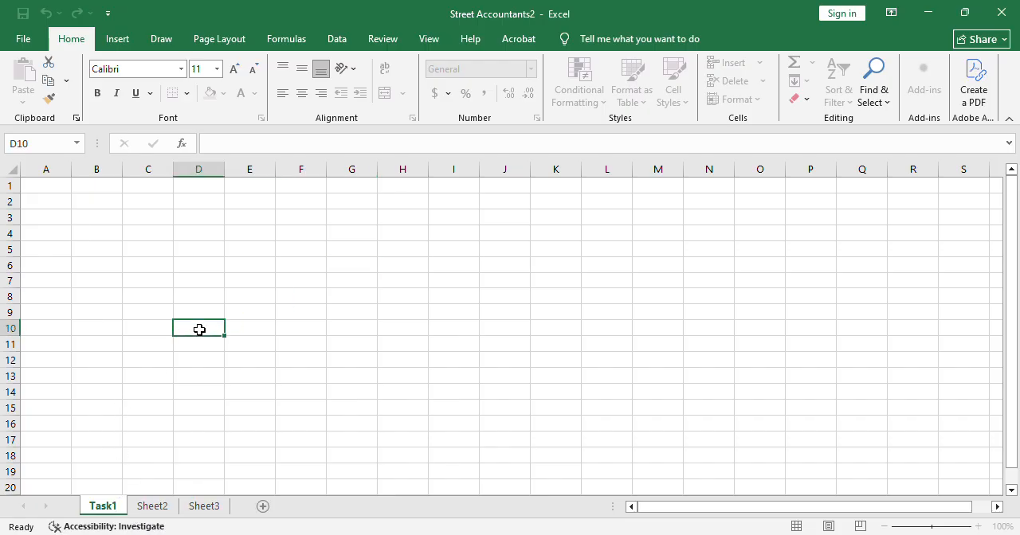
left_click(151, 210)
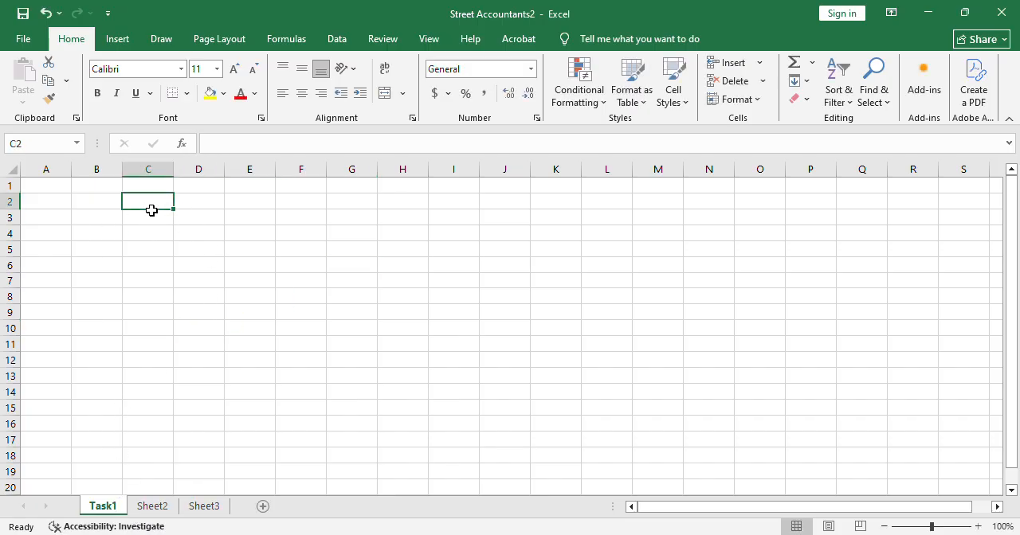
Enter the numbers 2, 3, 4, 5, 6 and 7 down cells C2 to C7 of the Task1 sheet.
type("2")
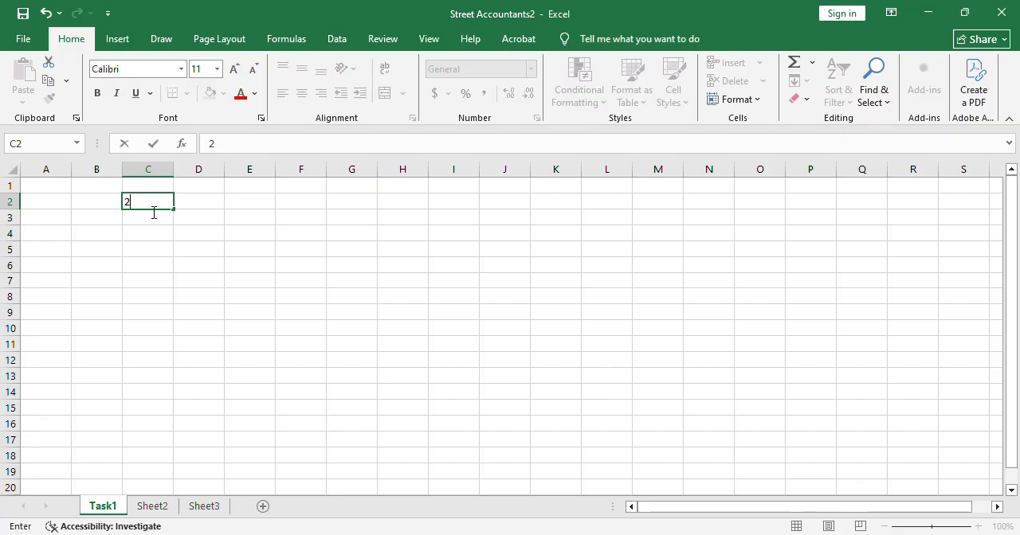
type("3")
key("BackSpace")
left_click(164, 222)
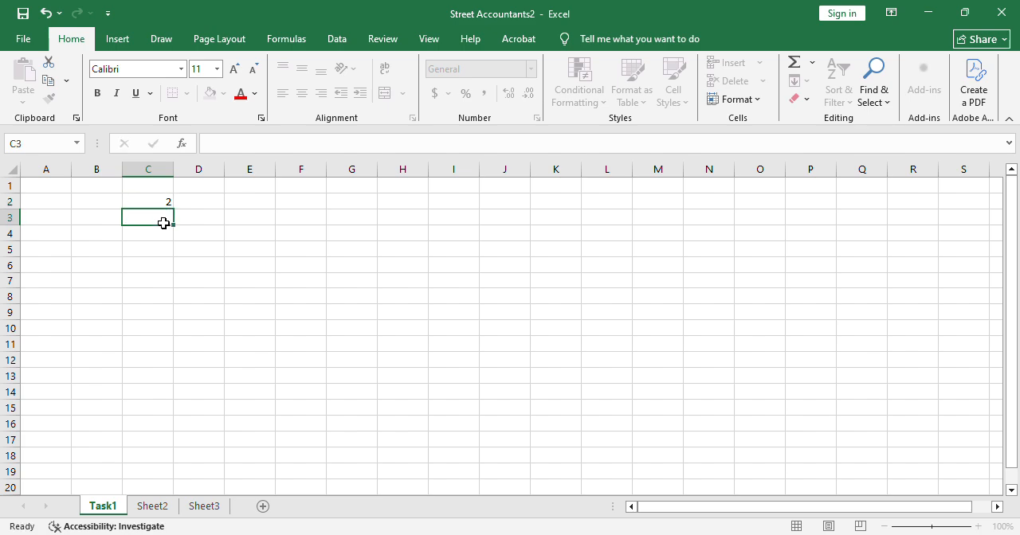
type("3")
key("Return")
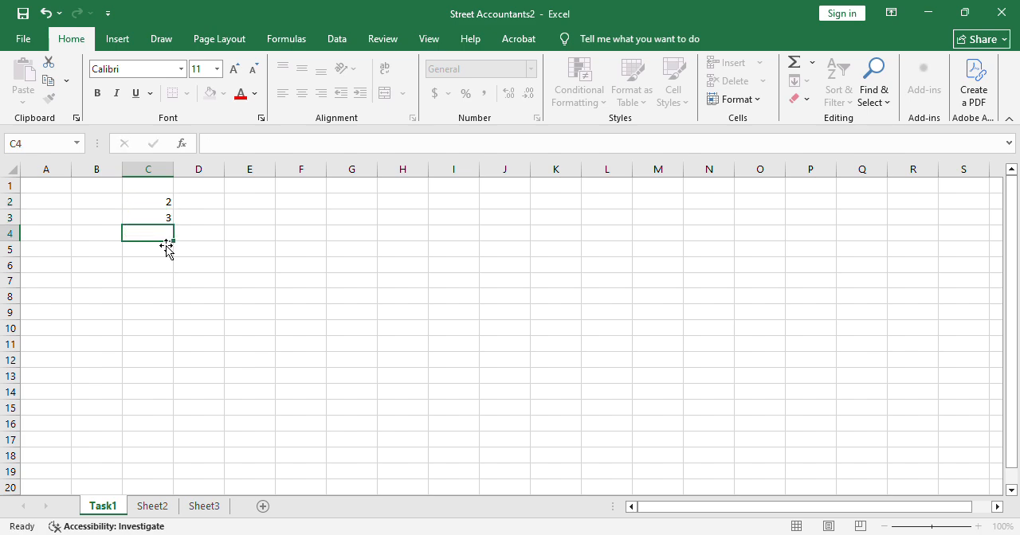
type("4")
key("Return")
type("5")
key("Return")
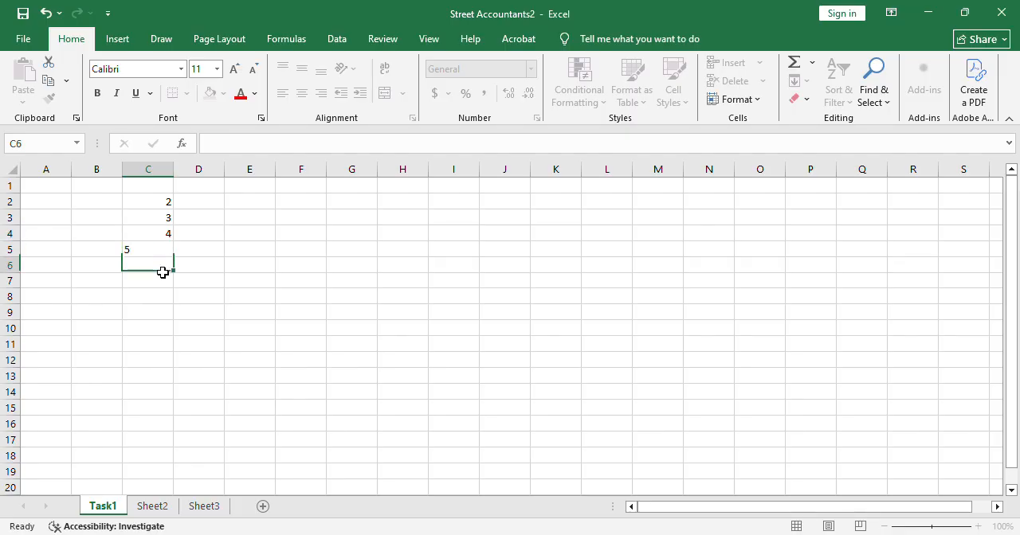
type("6")
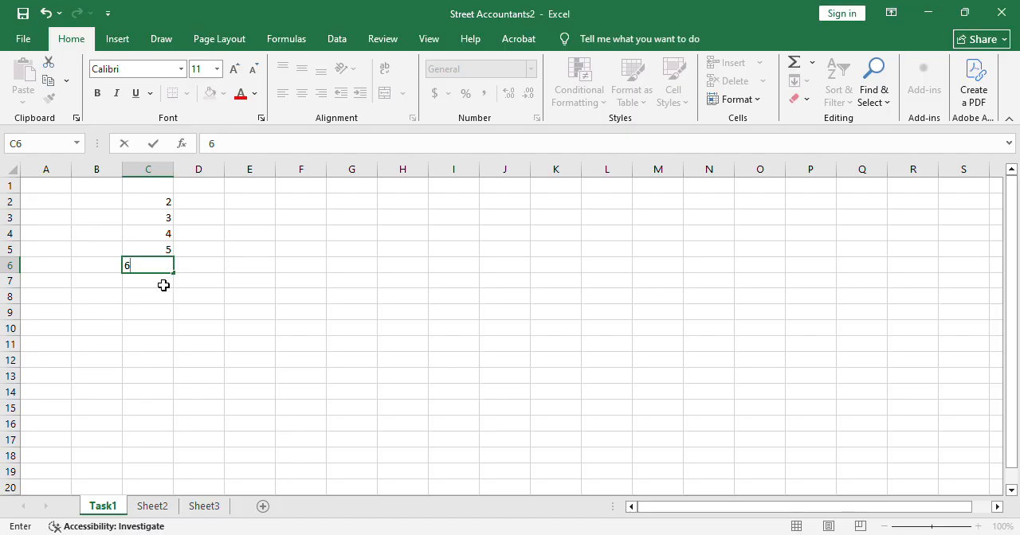
key("Return")
type("7")
left_click(161, 329)
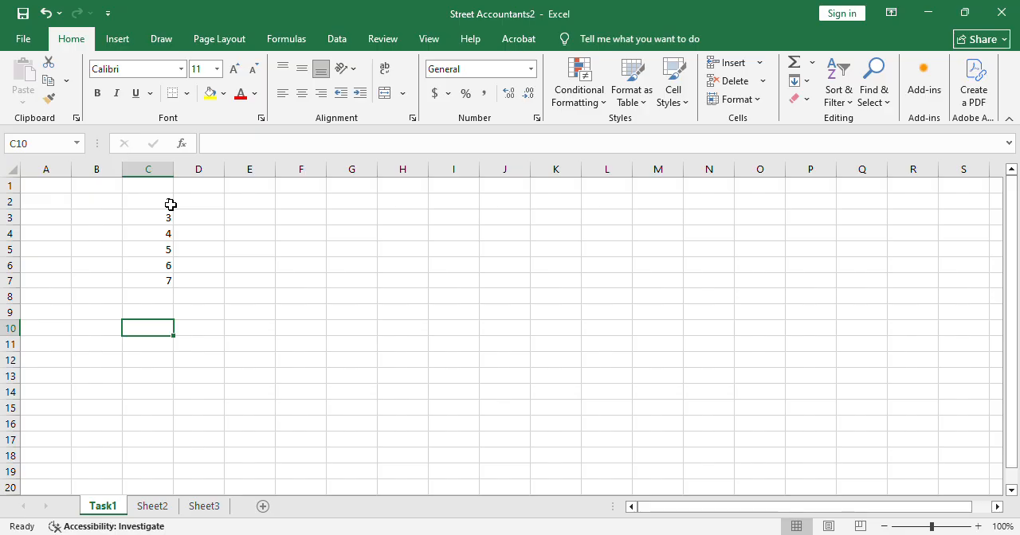
Add an AutoSum total of C2:C7 in cell C8 and select that cell to show its formula.
left_click_drag(170, 205, 172, 327)
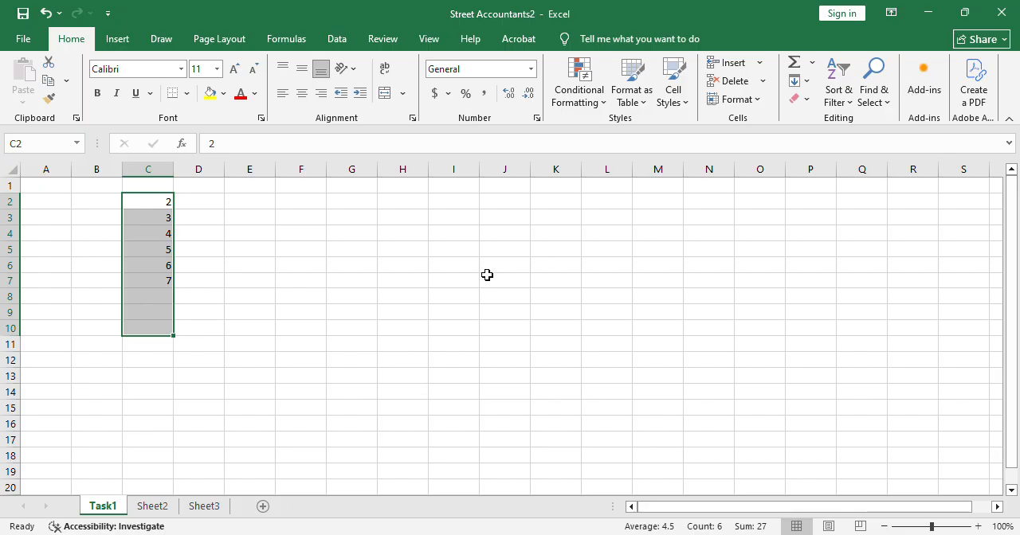
left_click(165, 250)
left_click_drag(166, 201, 172, 280)
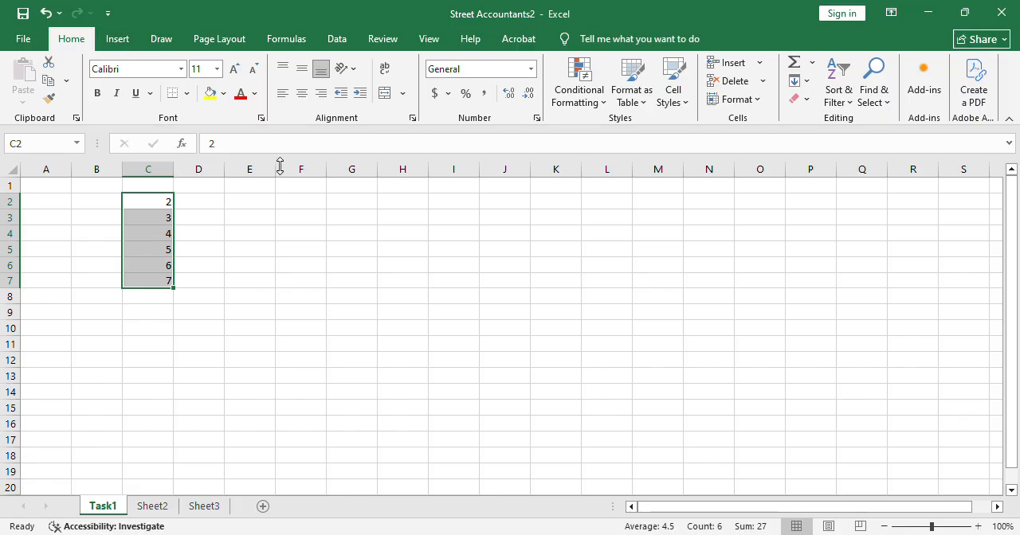
left_click(793, 63)
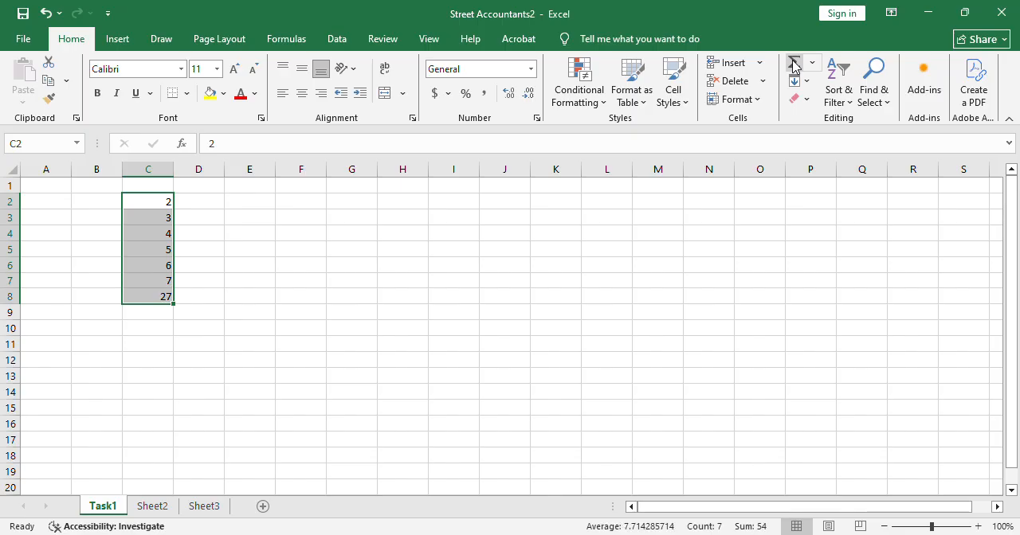
left_click(155, 300)
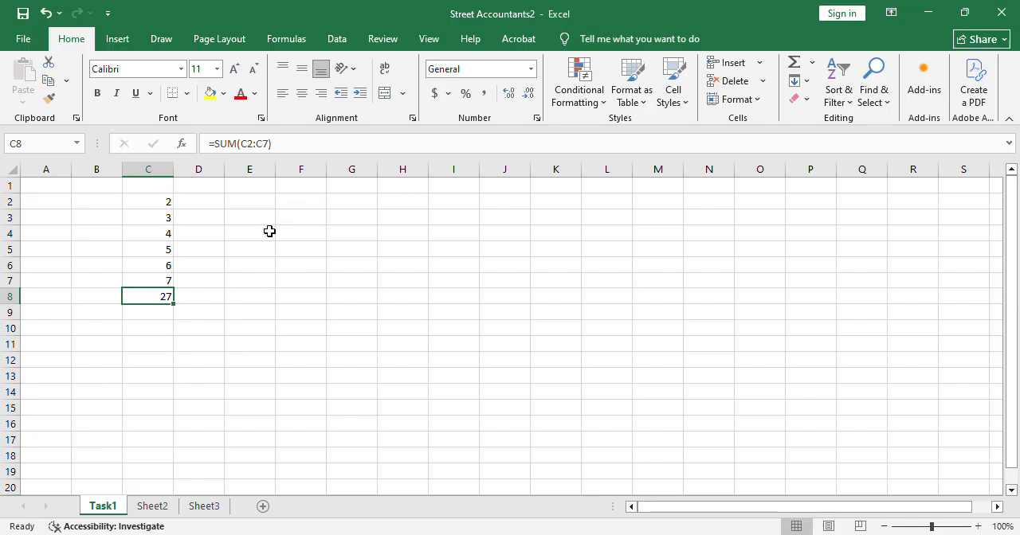
Copy the numbers in C2:C7, without the total, to column F starting at cell F2.
left_click(308, 207)
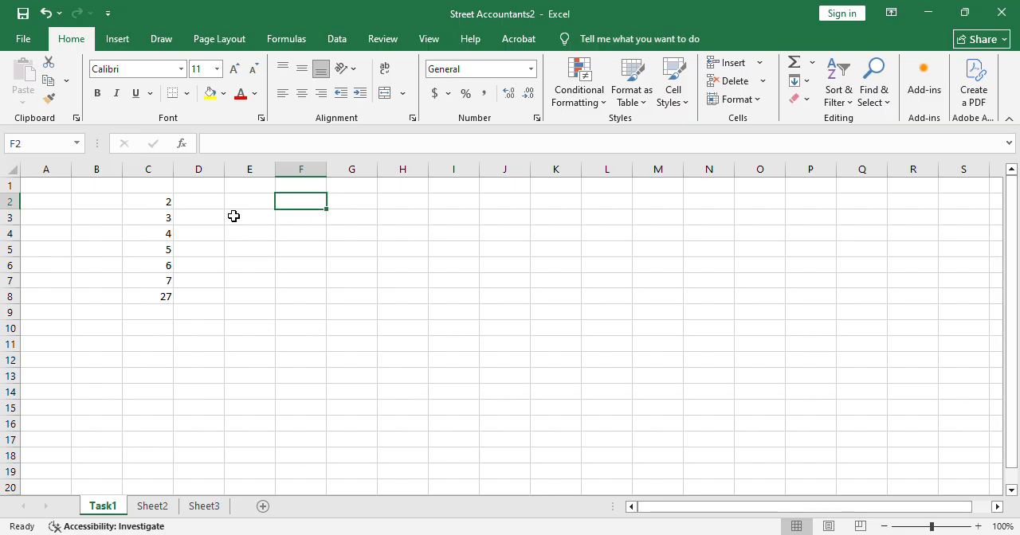
left_click_drag(169, 206, 175, 285)
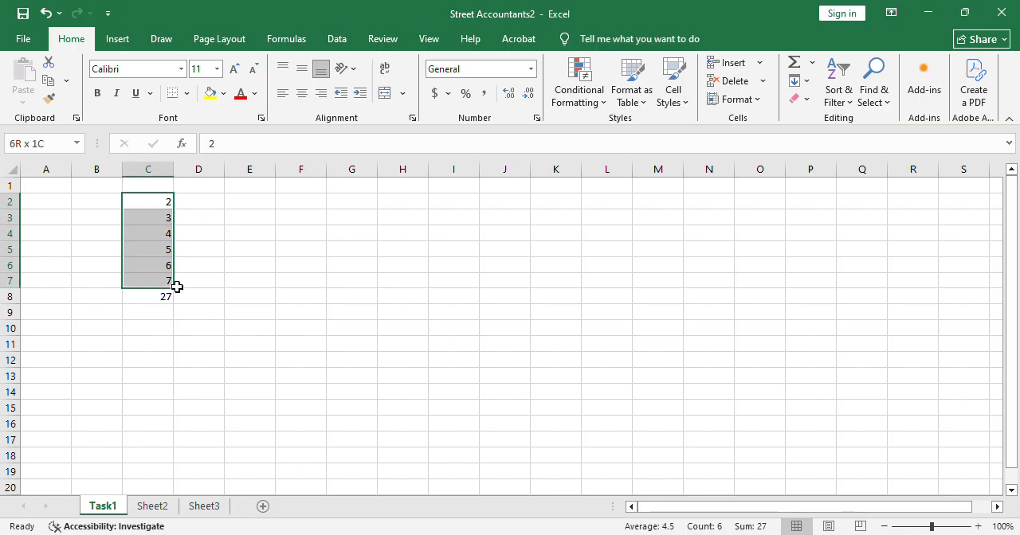
key("ctrl+c")
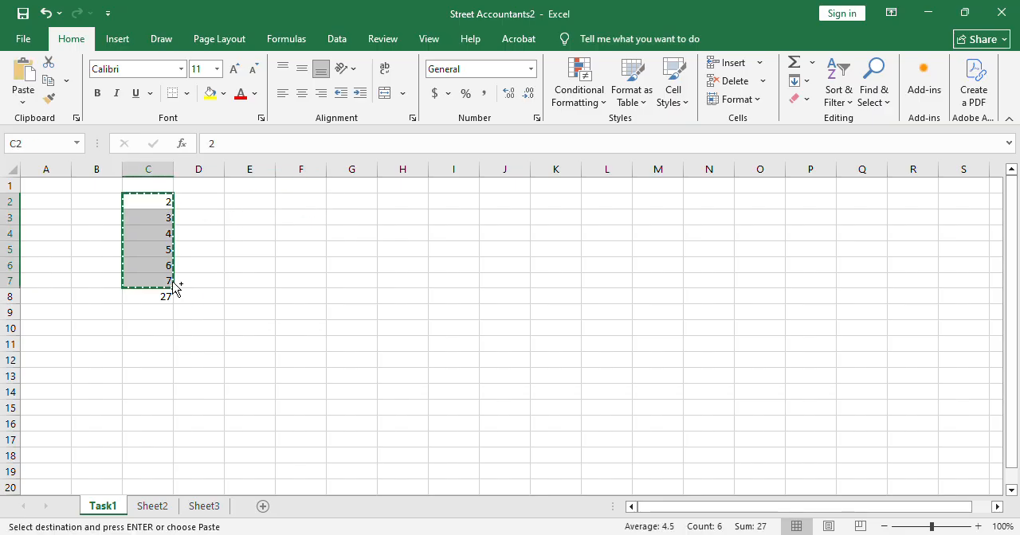
left_click(317, 208)
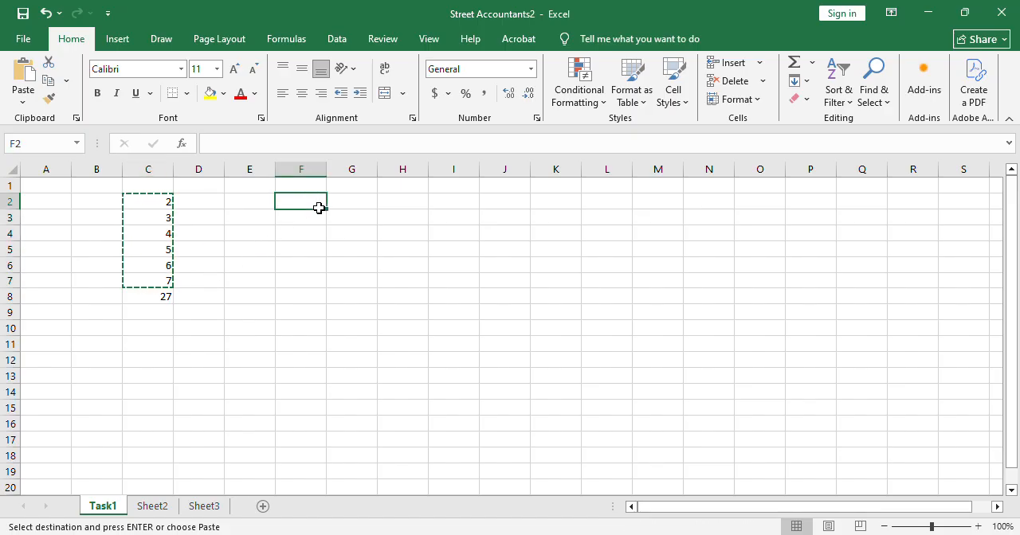
key("ctrl+v")
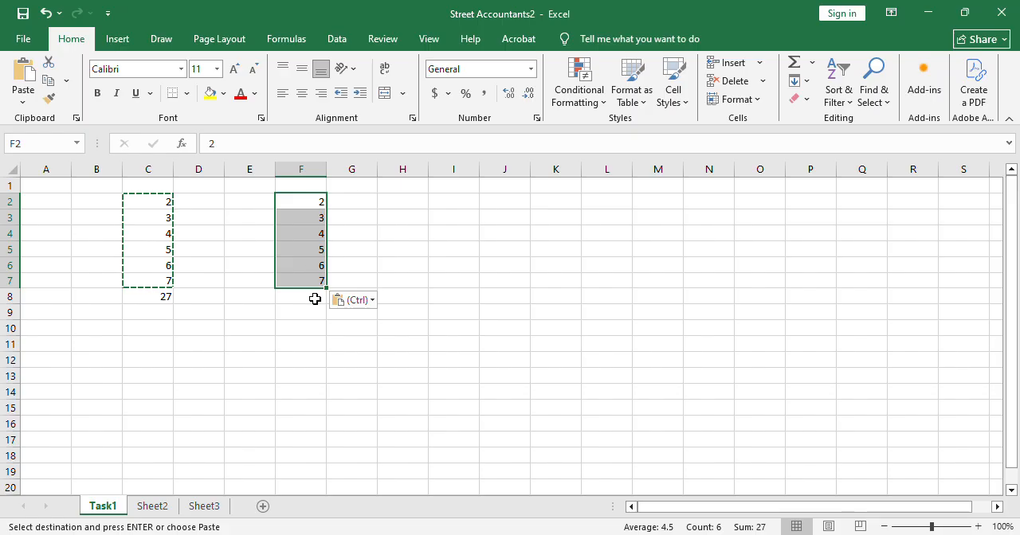
key("Escape")
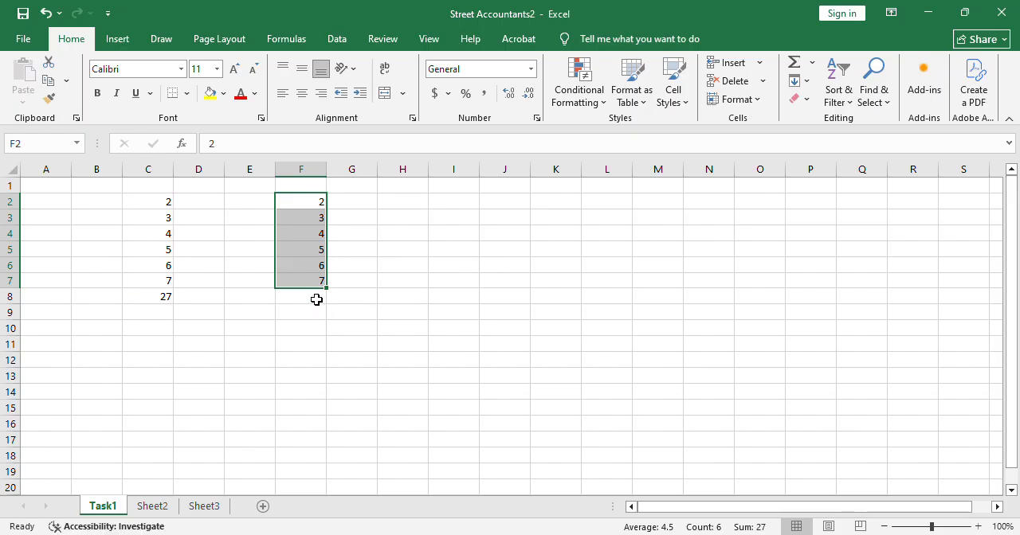
Enter the formula =SUM(F2:F7) in cell F8 to total the copied numbers.
left_click(317, 299)
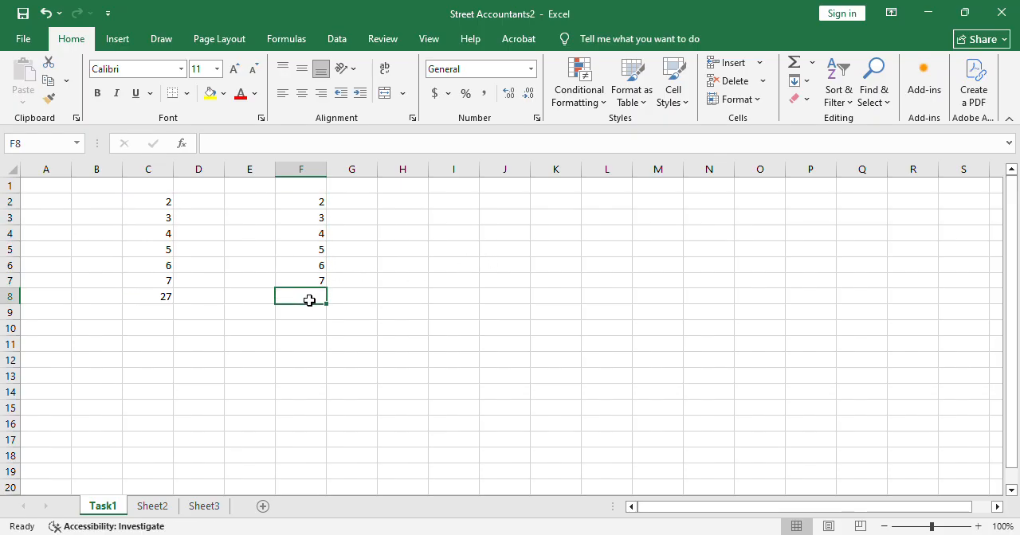
double_click(312, 303)
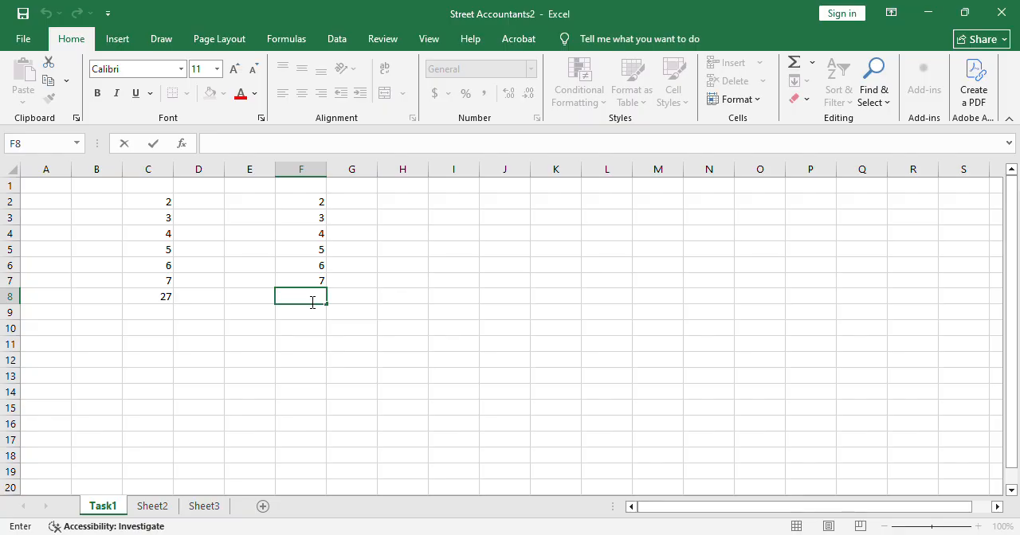
type("=")
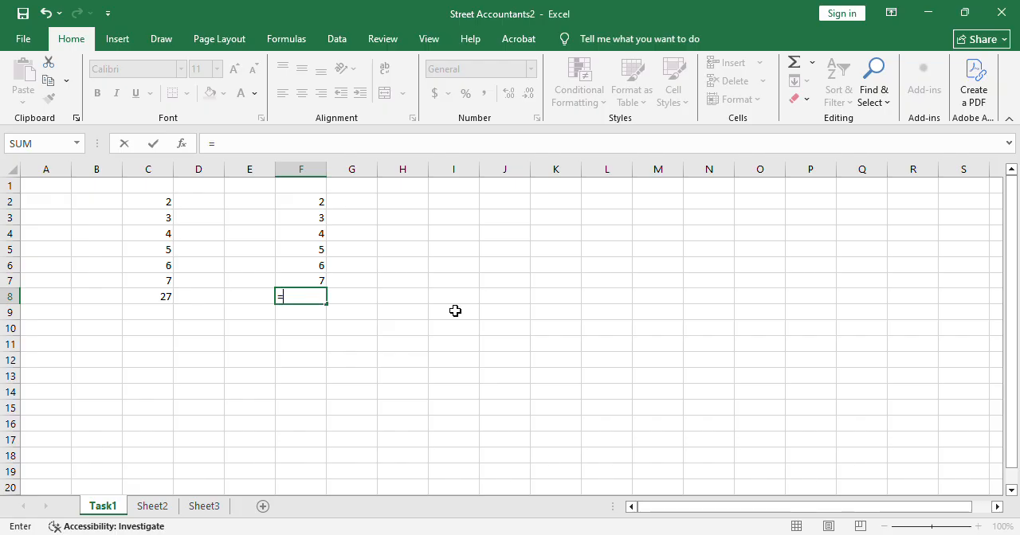
type("su")
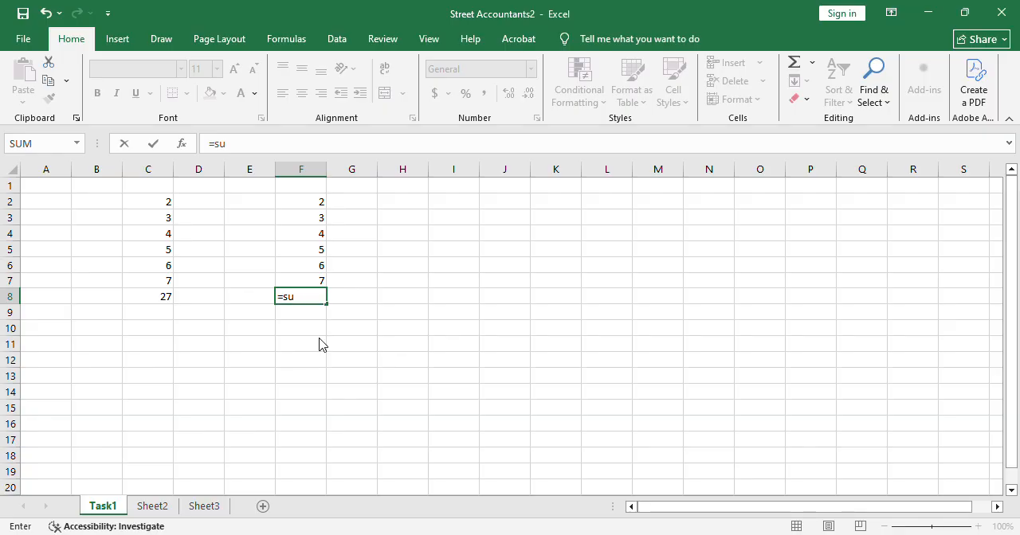
type("m")
key("Tab")
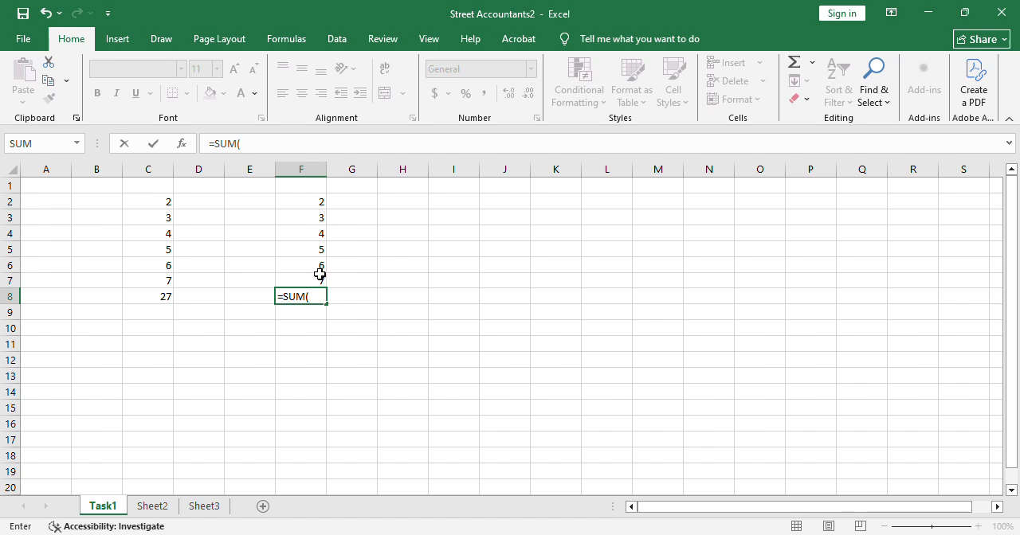
left_click_drag(305, 203, 312, 288)
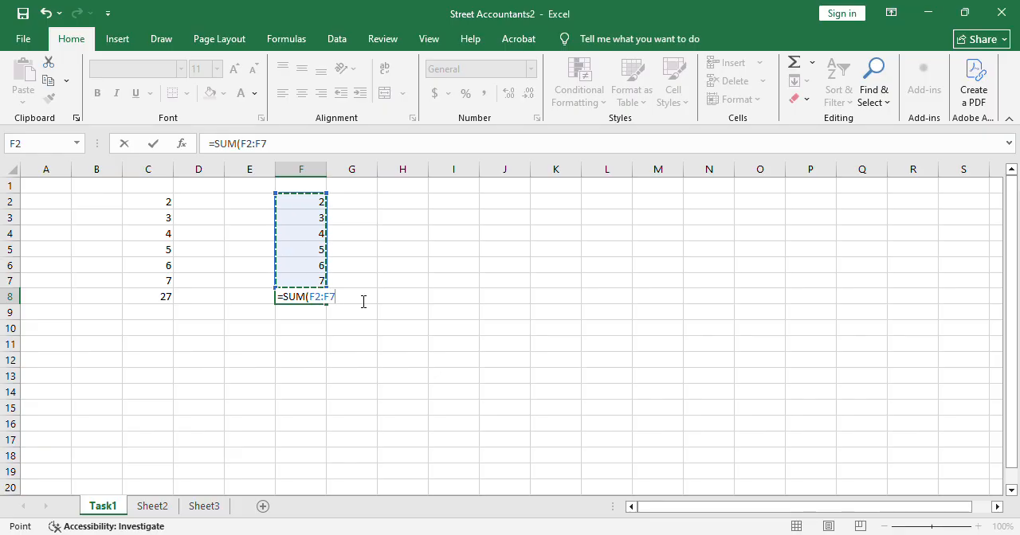
type(")")
key("Return")
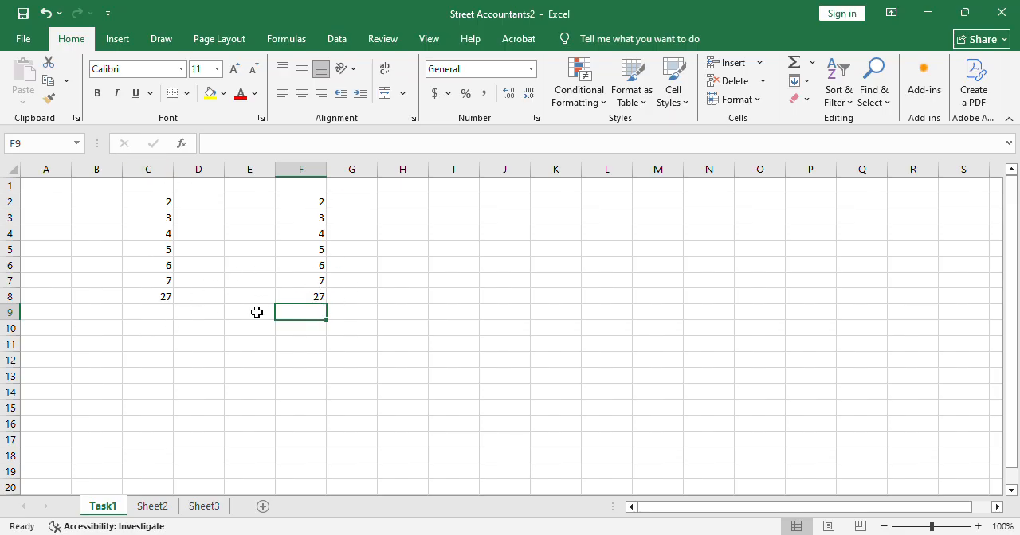
Examine the SUM formulas in C8 and F8 and their highlighted source ranges, leaving both formulas as they are.
double_click(157, 299)
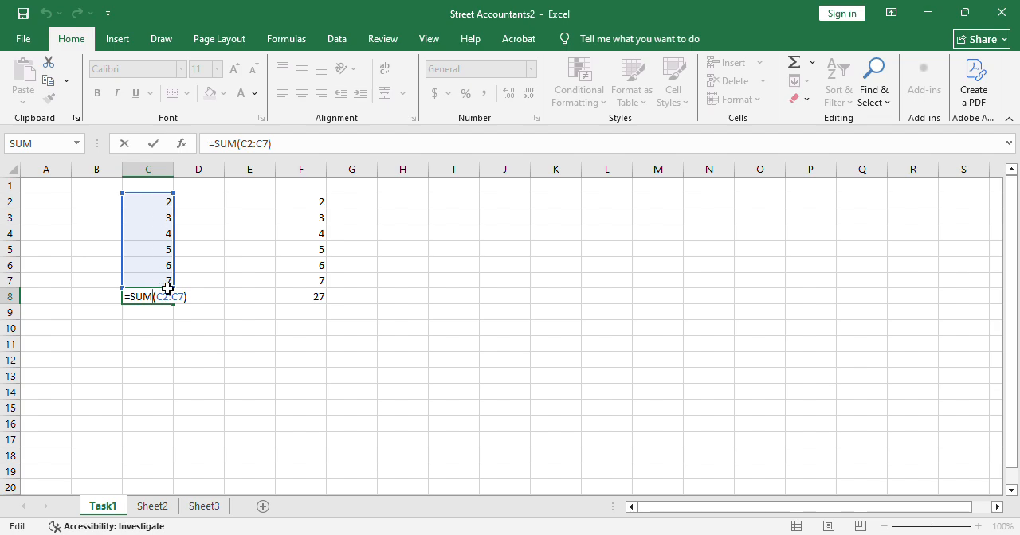
left_click(314, 305)
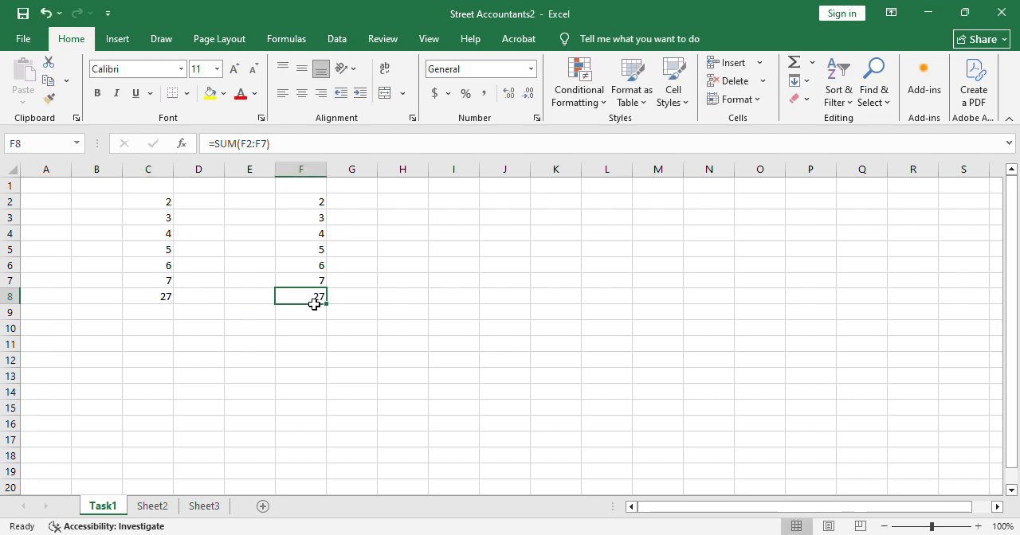
double_click(316, 307)
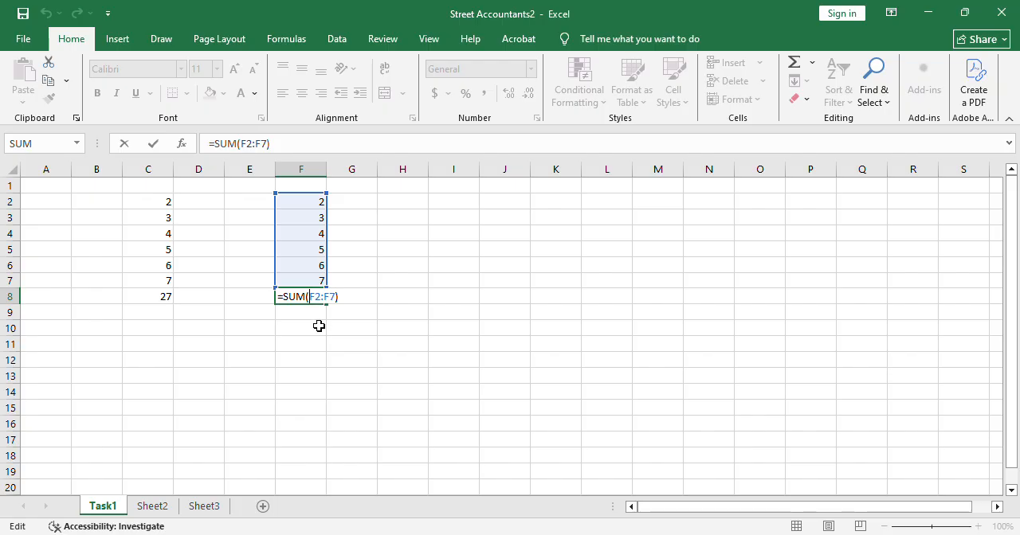
left_click(168, 298)
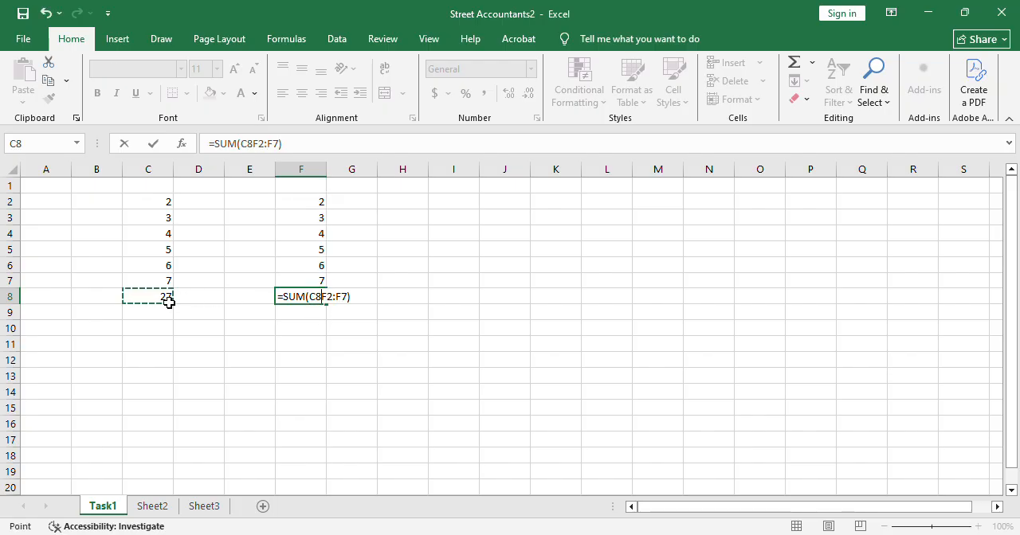
key("Escape")
double_click(169, 301)
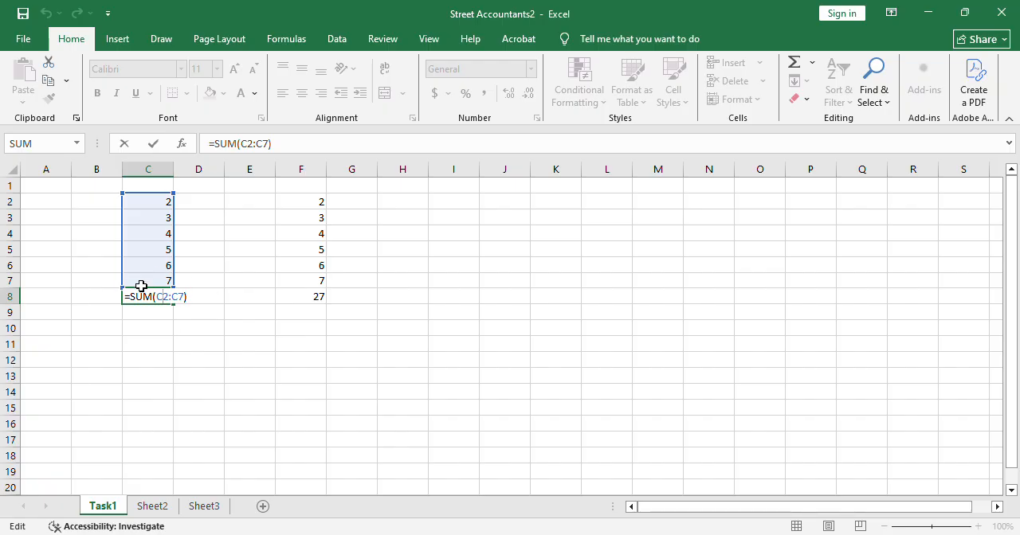
key("ctrl+Return")
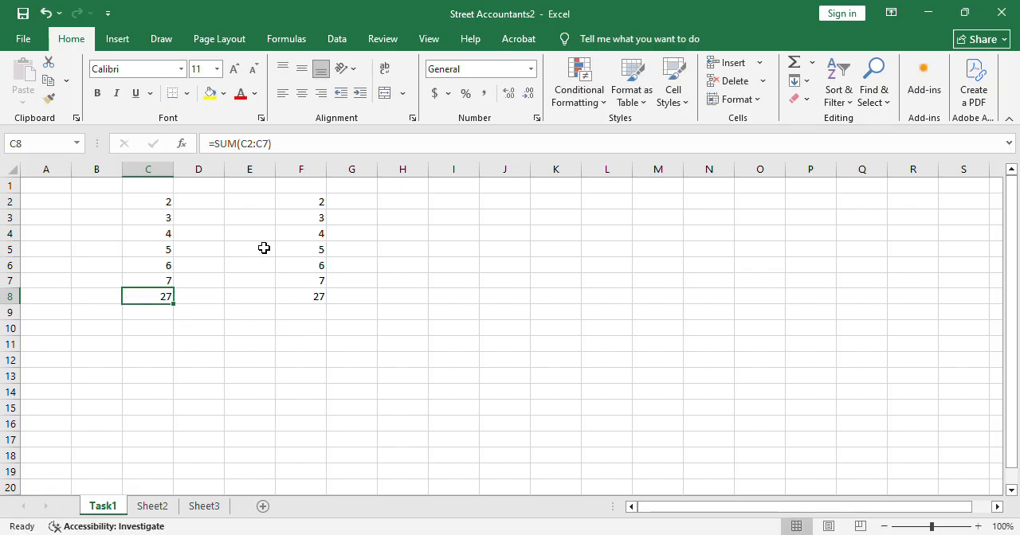
double_click(327, 301)
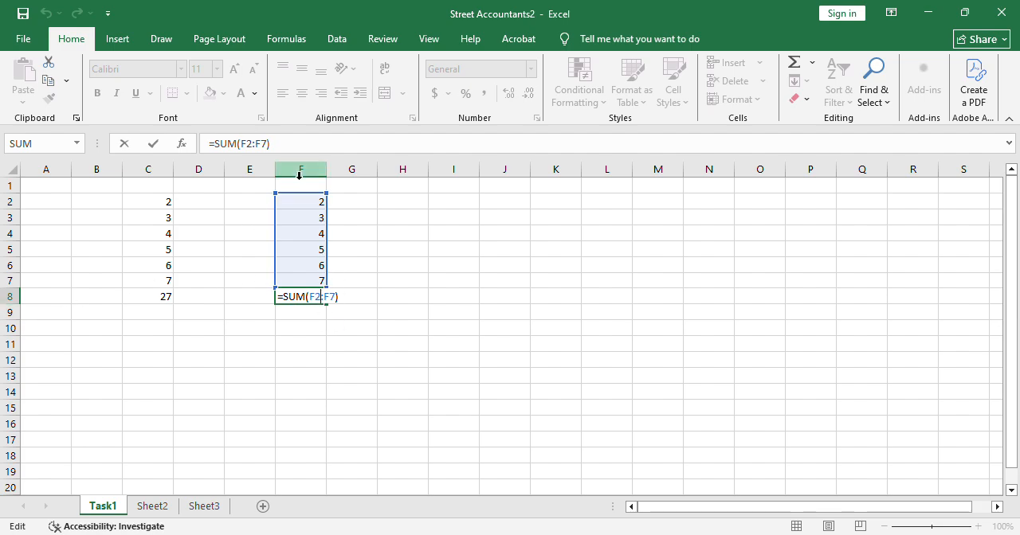
key("ctrl+Return")
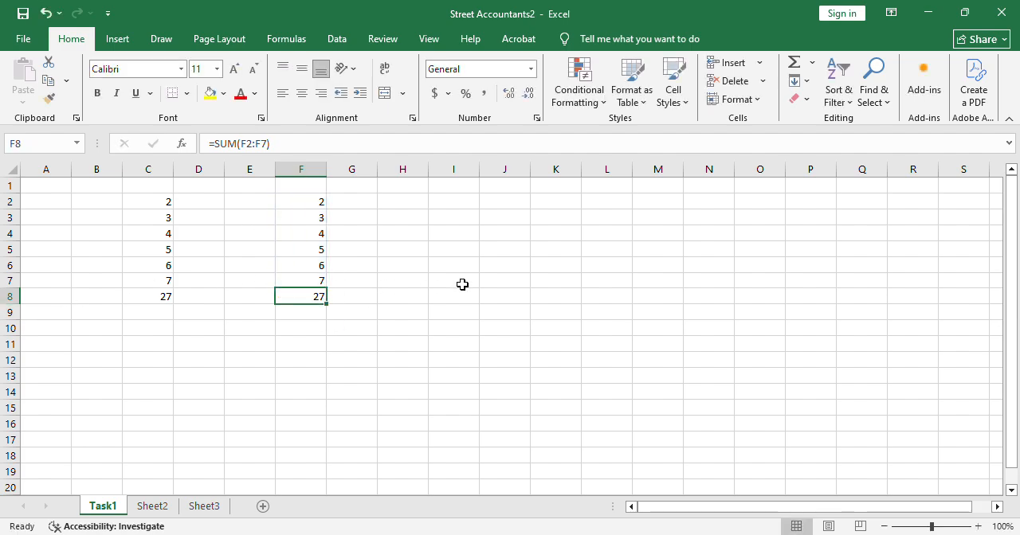
Enter the values 33, 45, 12 and 54 down column J in cells J2 to J5.
left_click(491, 209)
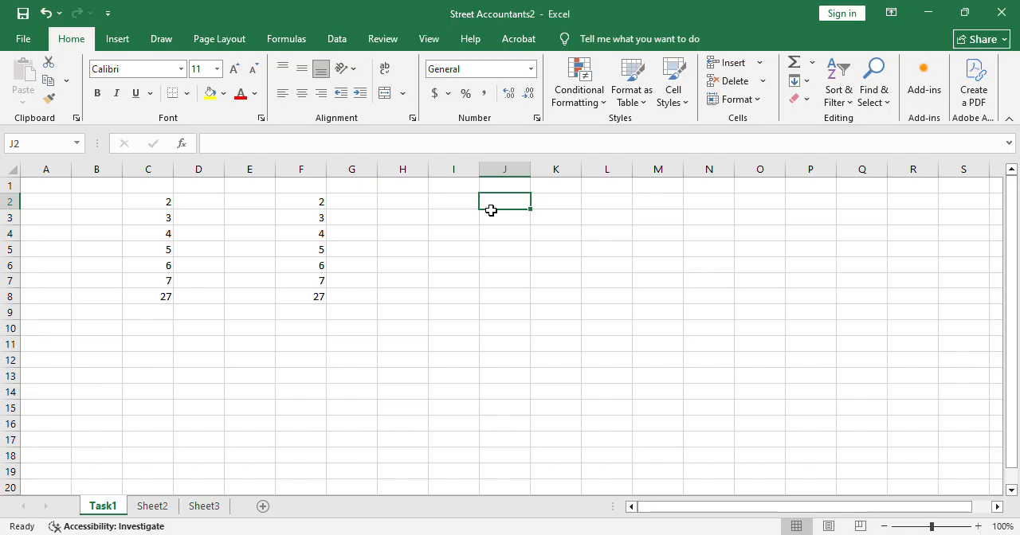
type("33")
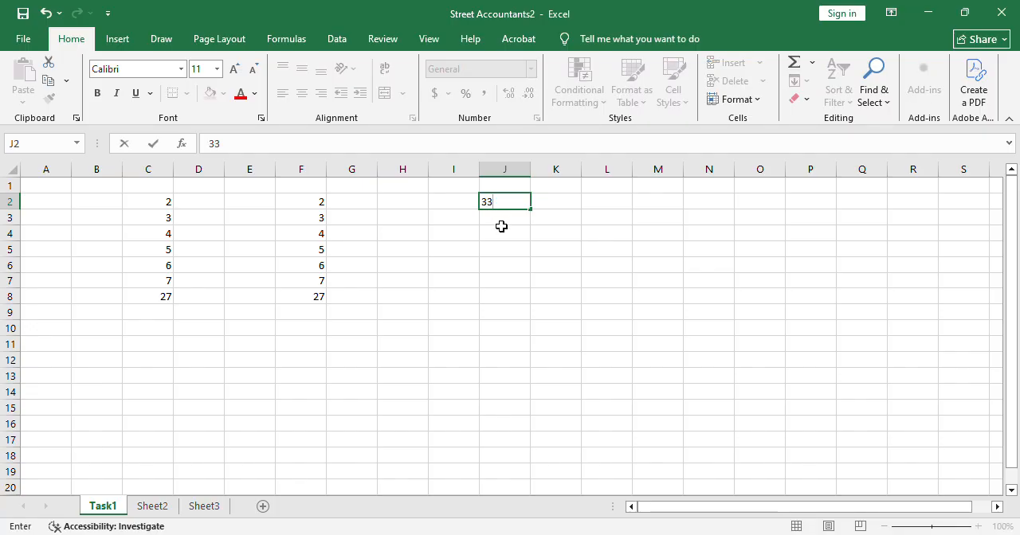
key("Return")
type("45")
key("Return")
type("12")
key("Return")
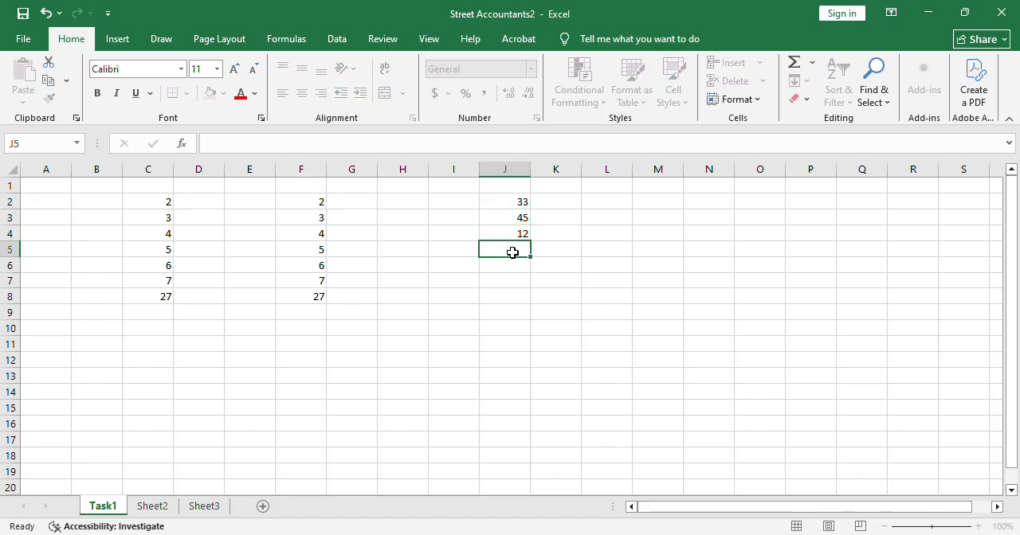
type("54")
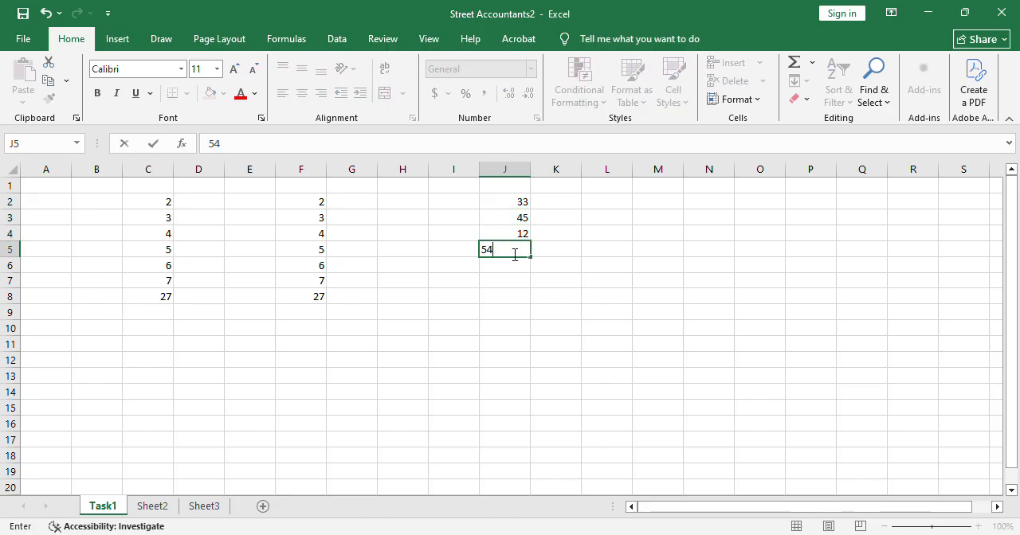
Copy the four numbers in J2:J5 twice below themselves, filling J6:J9 and J10:J13.
left_click_drag(523, 205, 525, 252)
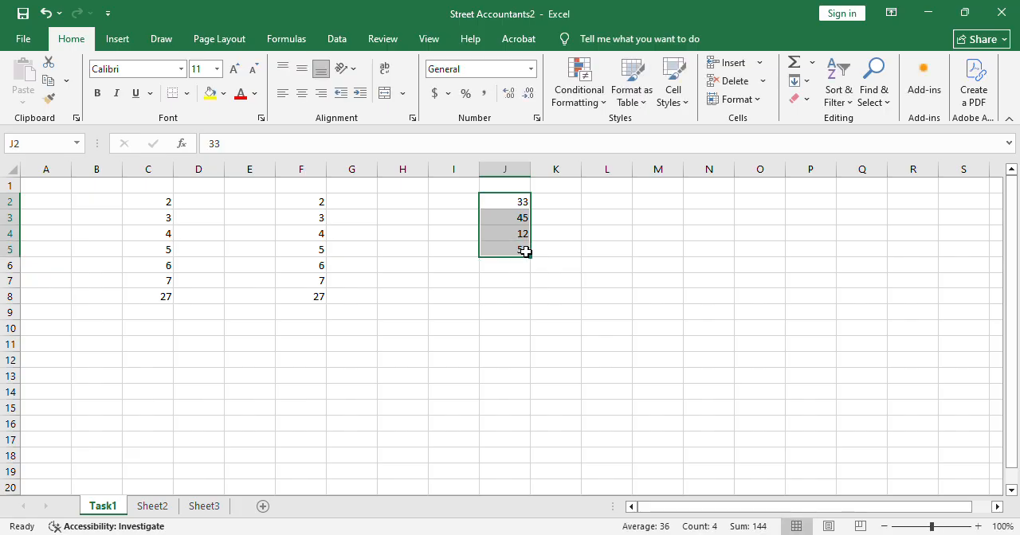
key("ctrl+c")
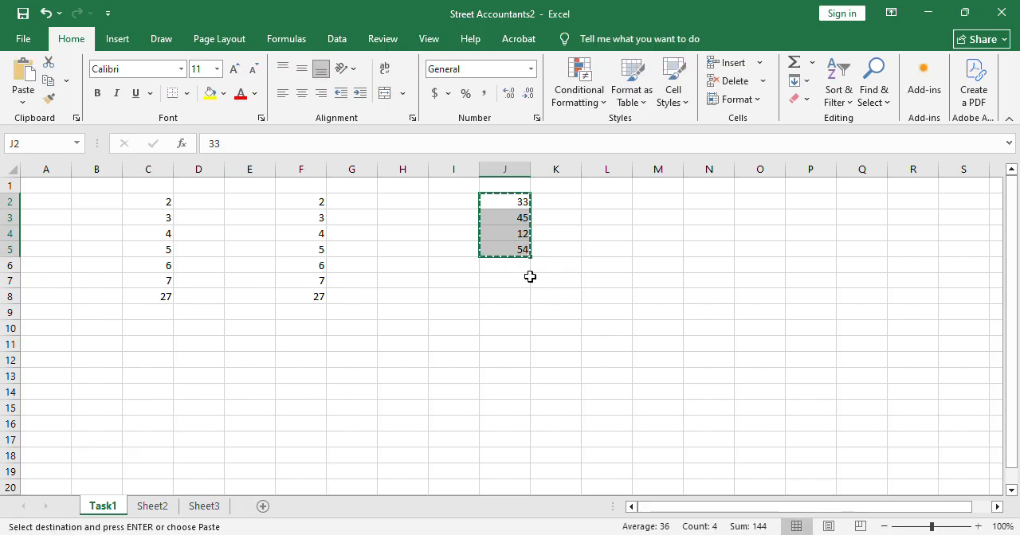
left_click(529, 272)
key("ctrl+v")
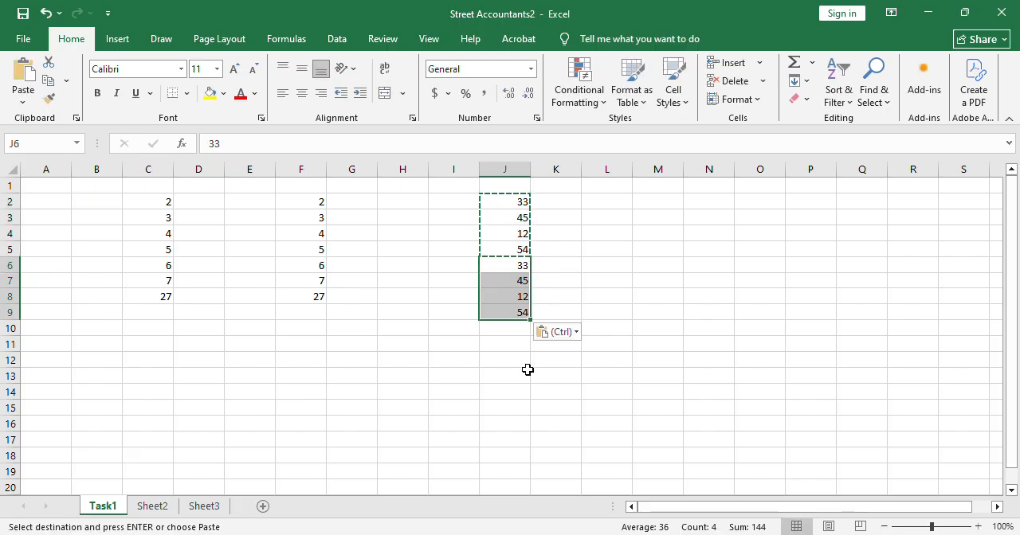
left_click(522, 335)
key("ctrl+v")
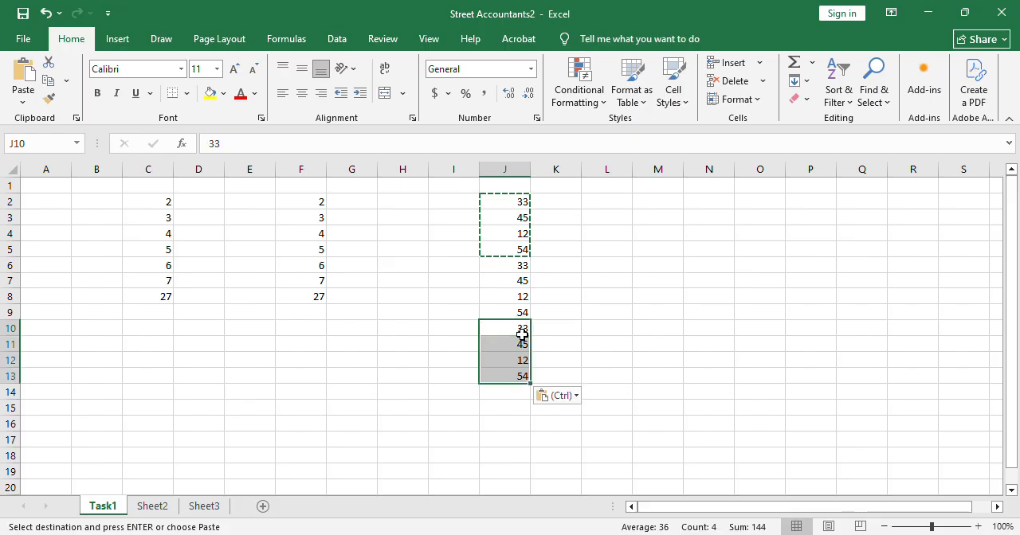
left_click(566, 327)
key("Escape")
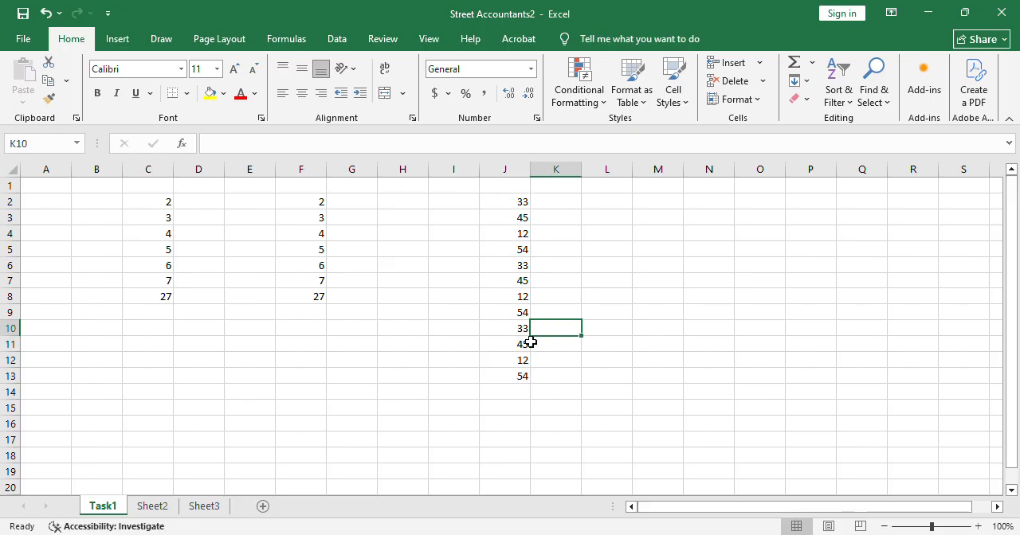
left_click(526, 360)
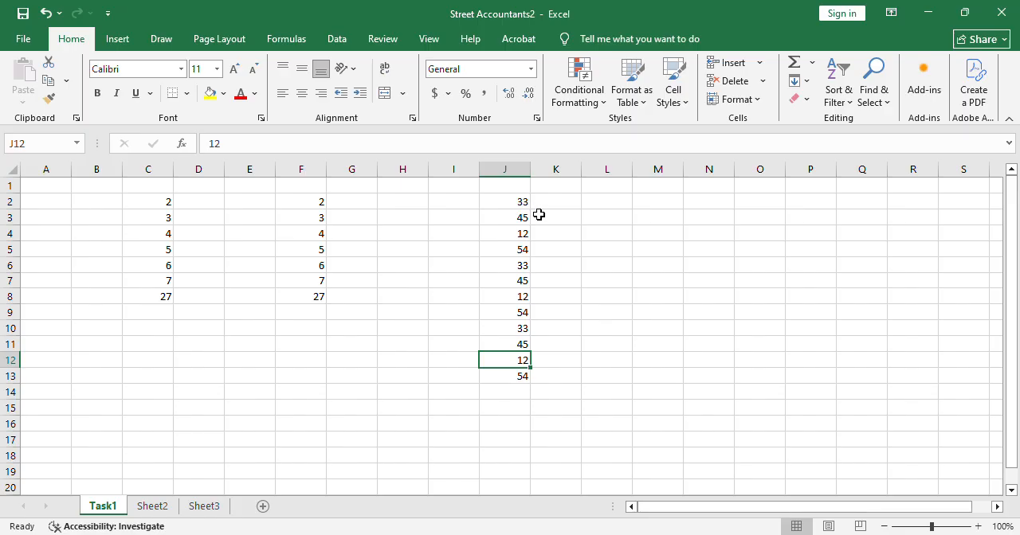
Add an AutoSum total of J2:J13 in cell J14.
left_click_drag(526, 206, 519, 379)
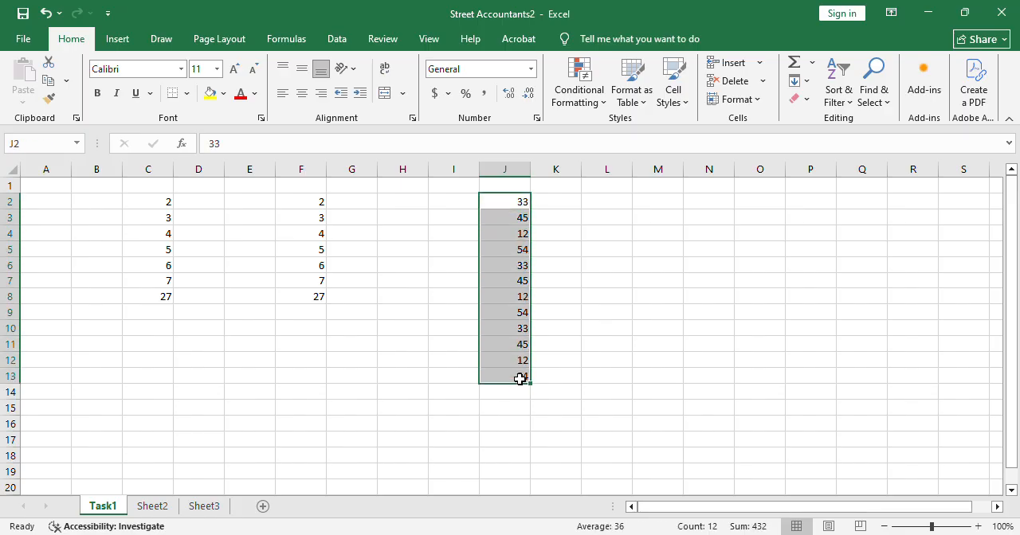
left_click(791, 66)
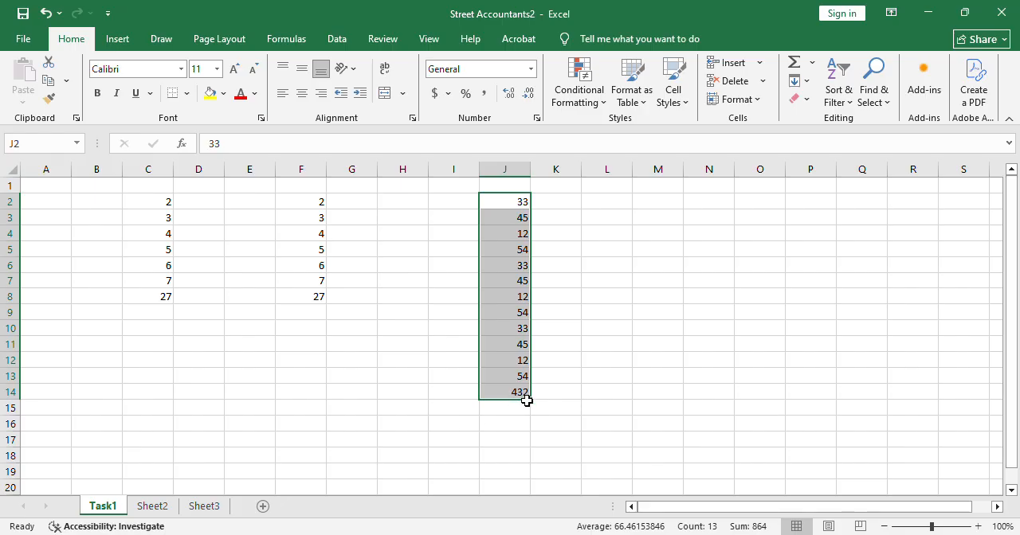
left_click(551, 399)
Copy the numbers in J2:J13, without the total, to column M starting at cell M2.
left_click_drag(522, 202, 530, 379)
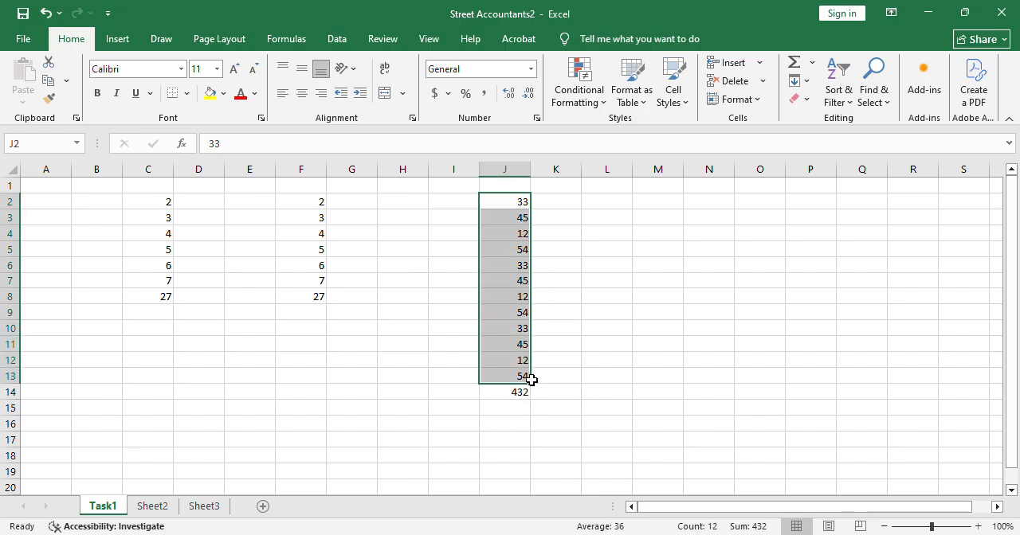
key("ctrl+c")
left_click(671, 209)
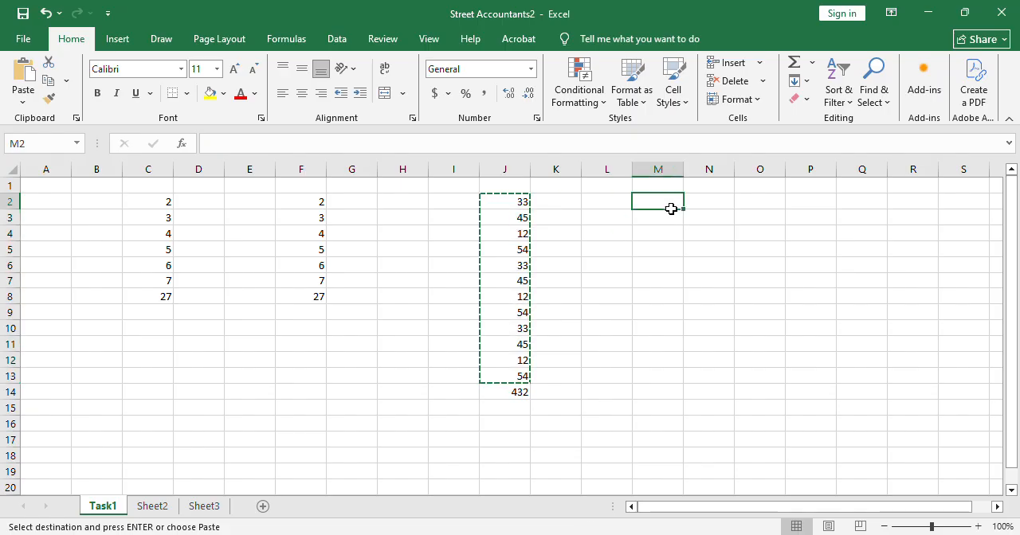
key("ctrl+v")
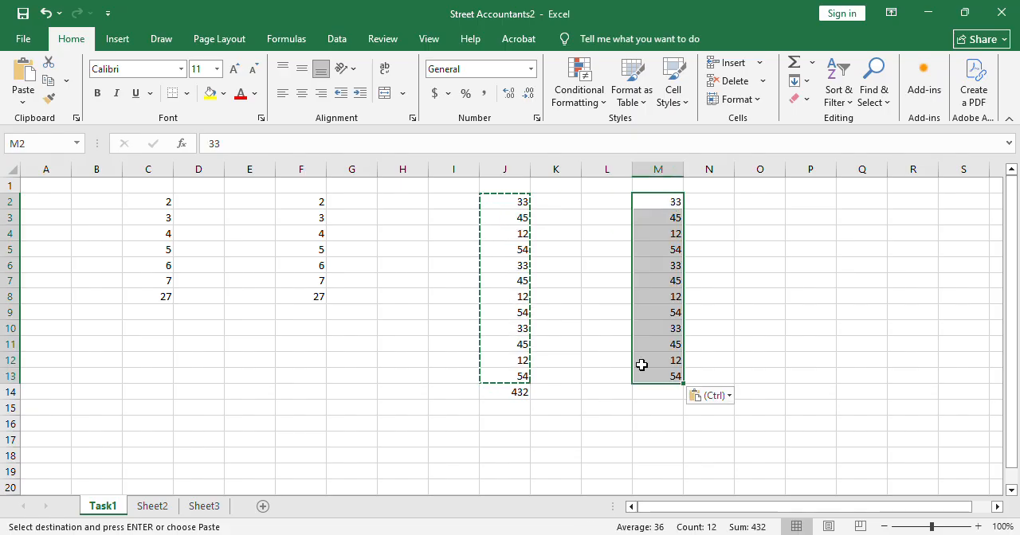
key("Escape")
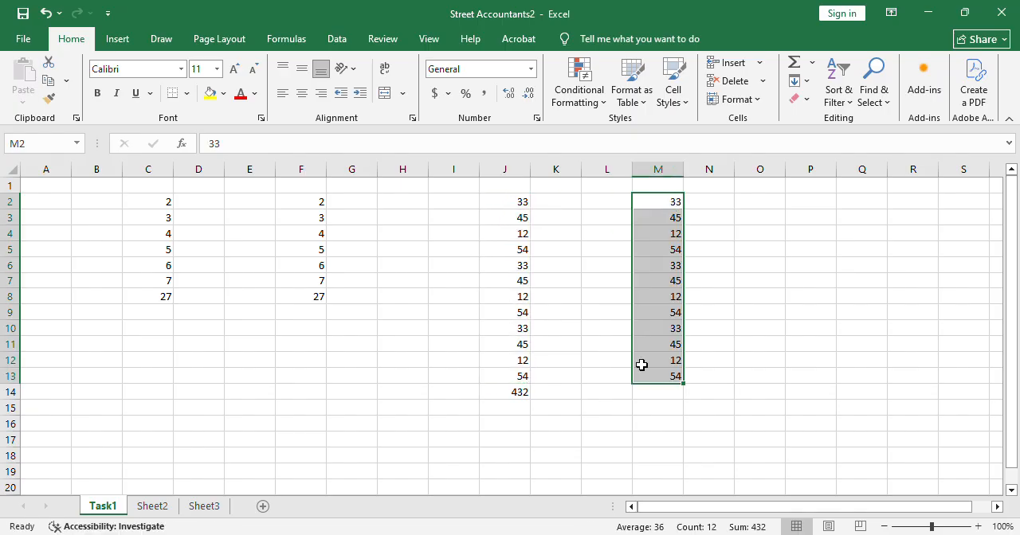
left_click(669, 398)
double_click(670, 400)
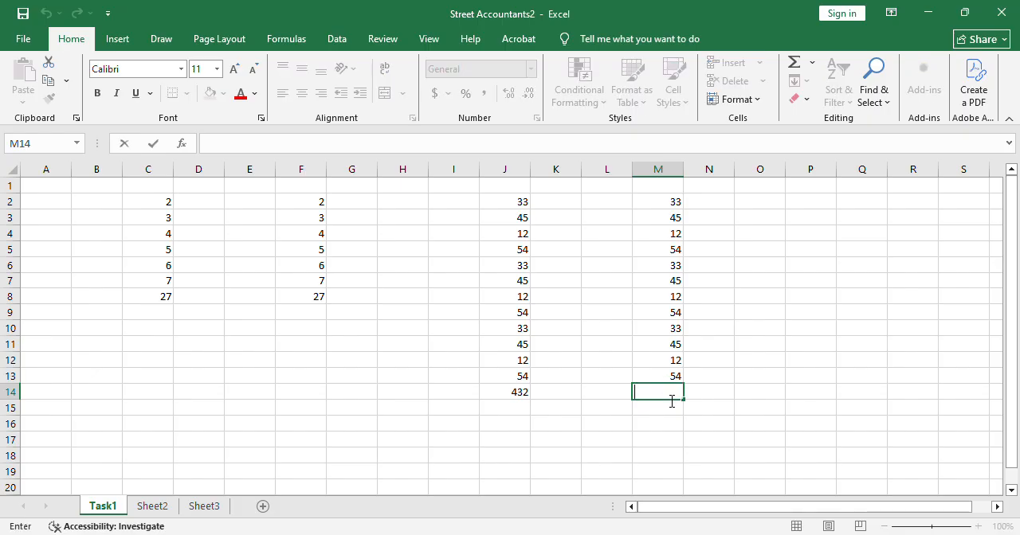
left_click(829, 296)
key("ctrl+Up")
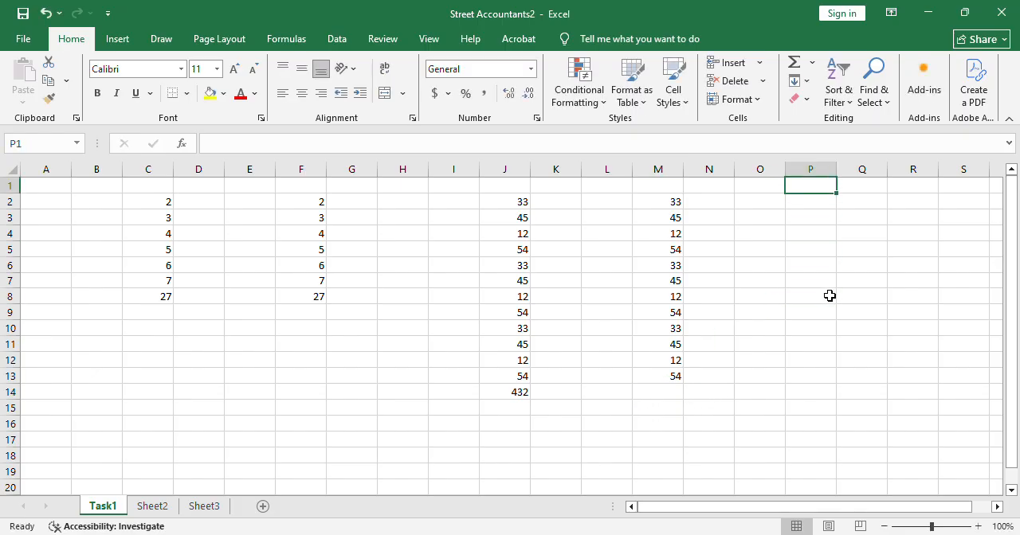
Enter the formula =SUM(M2:M13) in cell M14 to total the copied numbers.
double_click(666, 397)
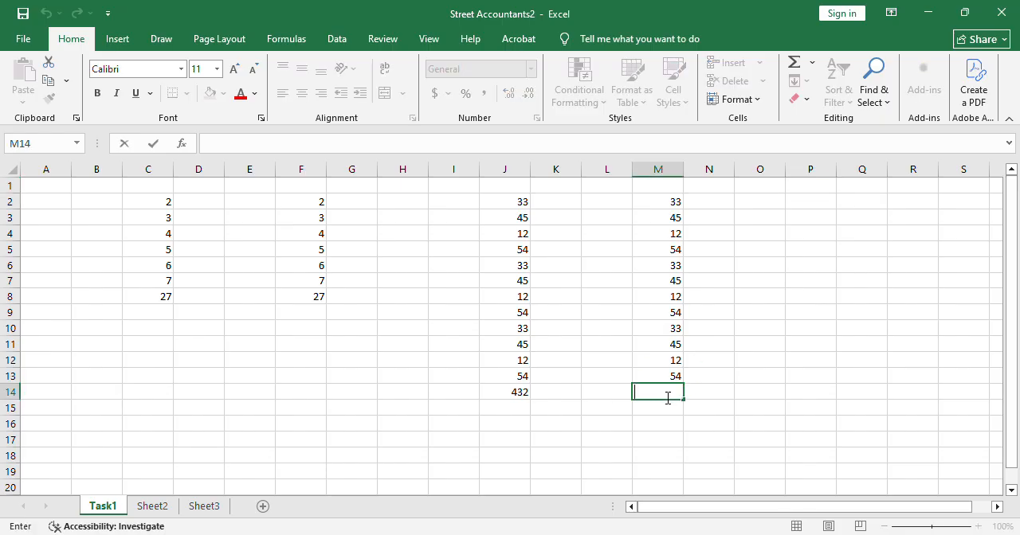
type("=")
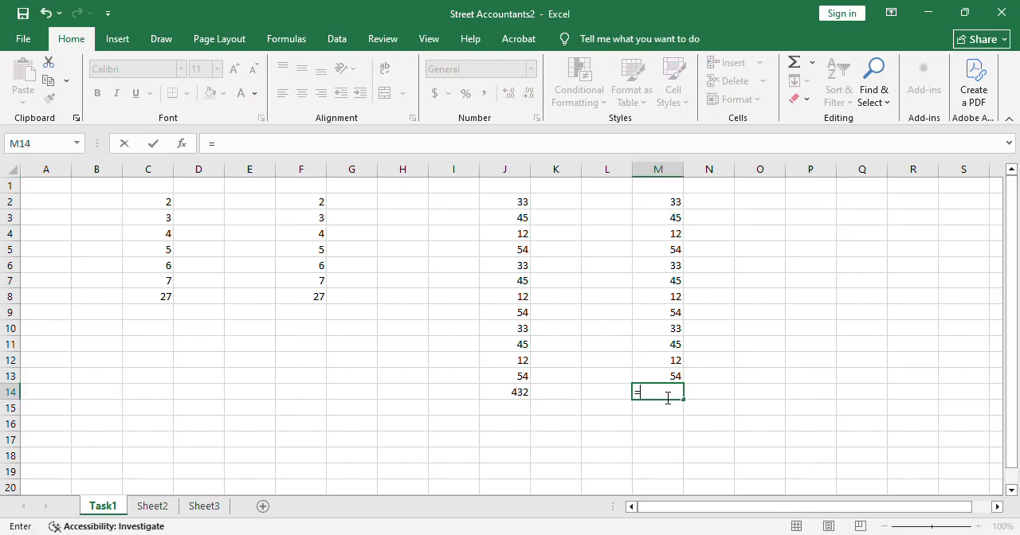
type("sum")
key("Tab")
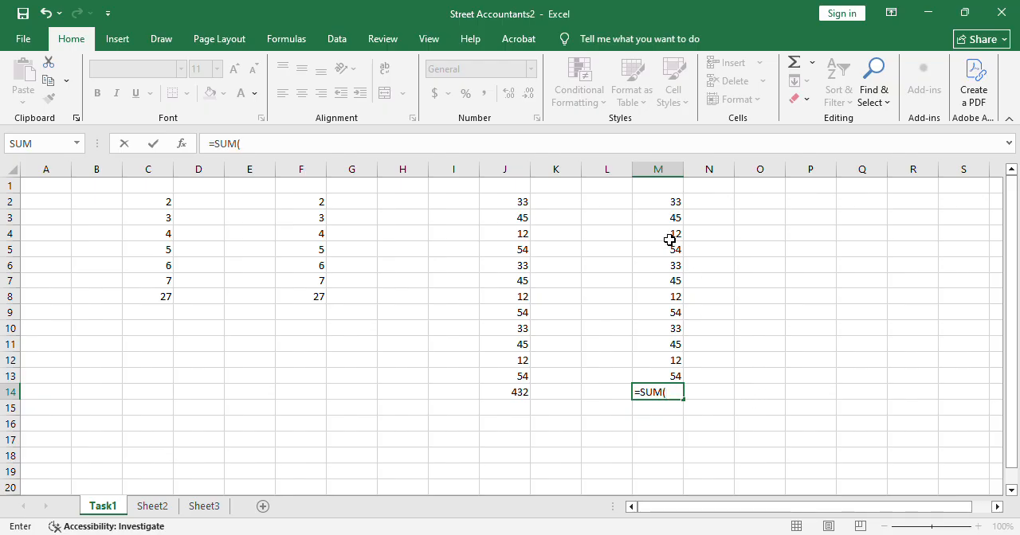
left_click_drag(664, 205, 677, 379)
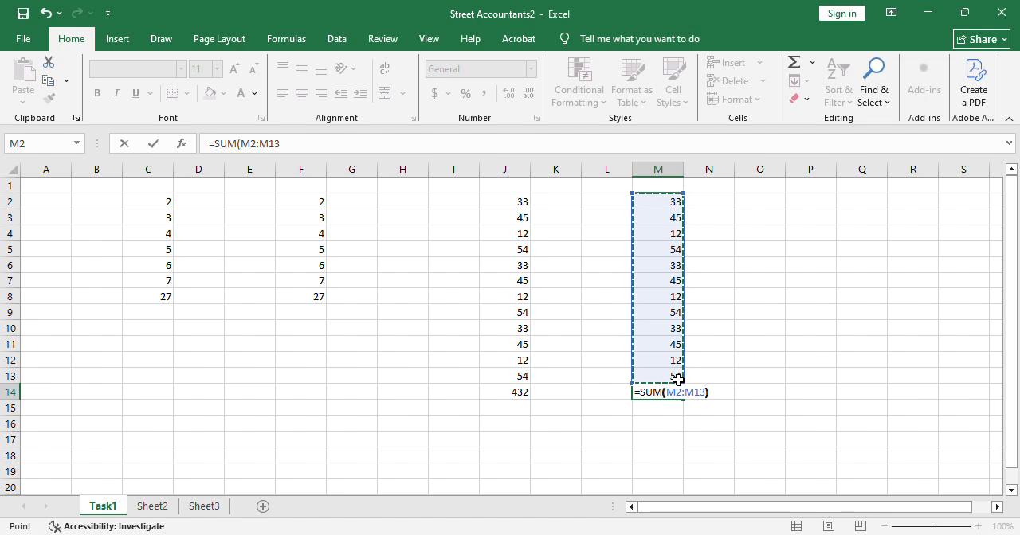
type(")")
key("Return")
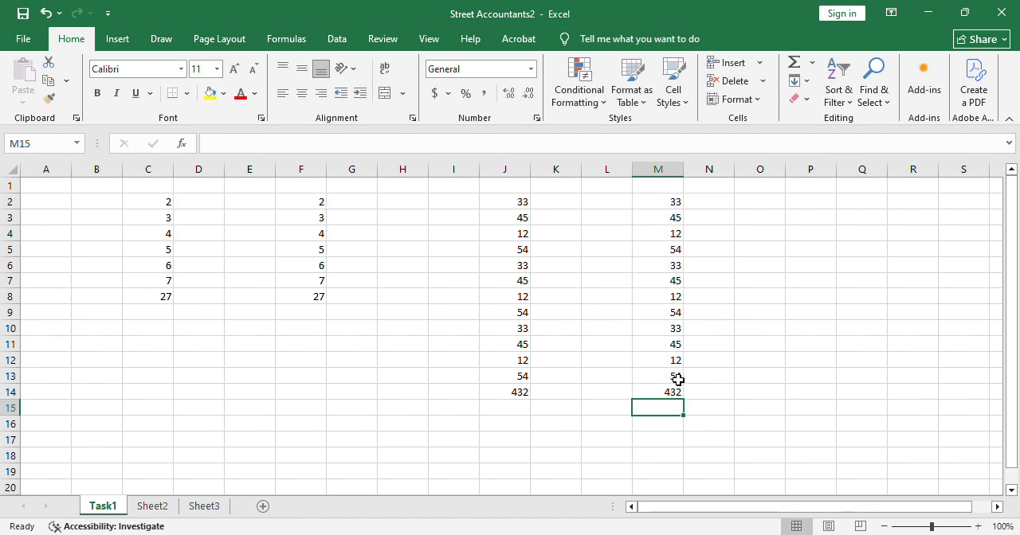
Enter the formula =SUM(M2:M13) in the separate cell Q7, away from the number column.
left_click(871, 285)
double_click(873, 287)
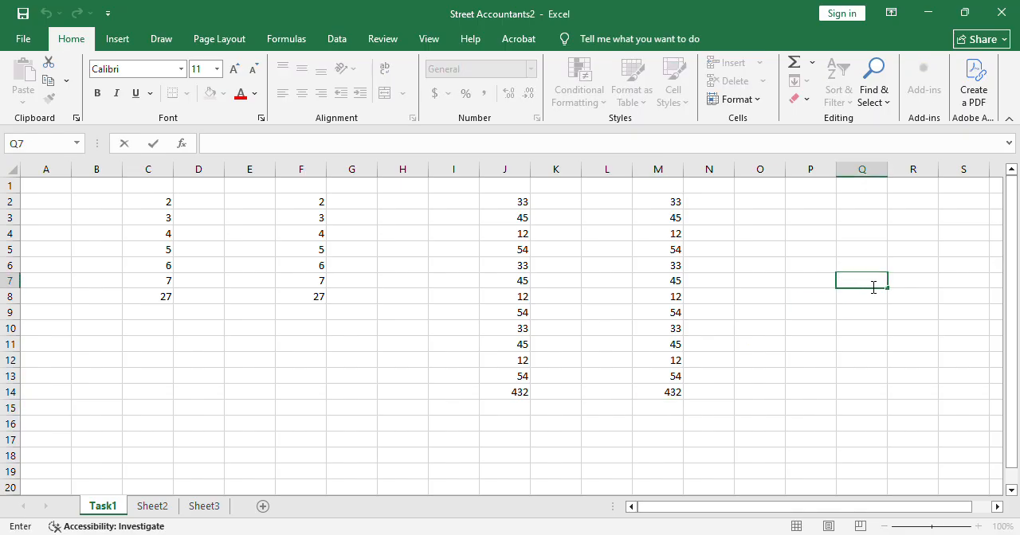
type("=sum")
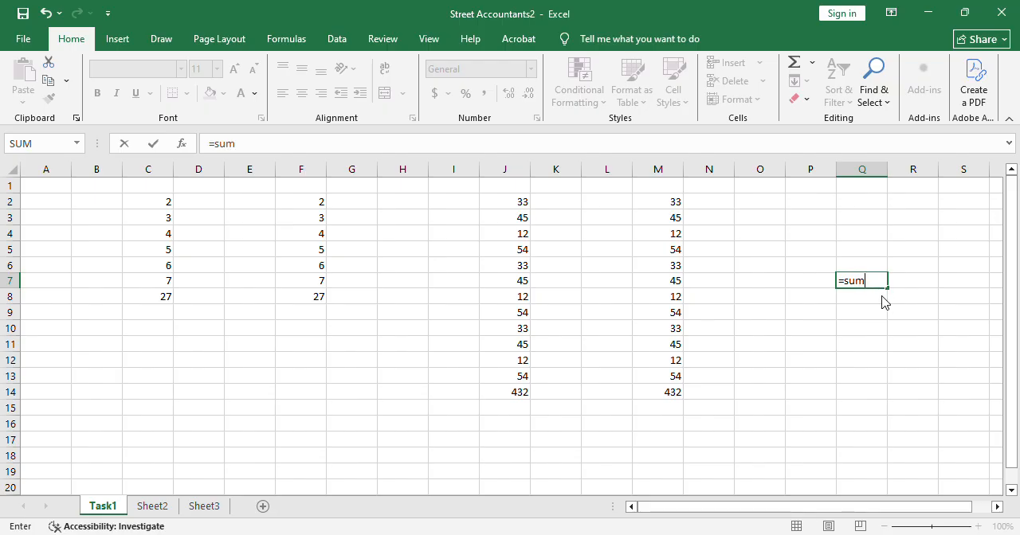
type("(")
left_click_drag(679, 206, 677, 377)
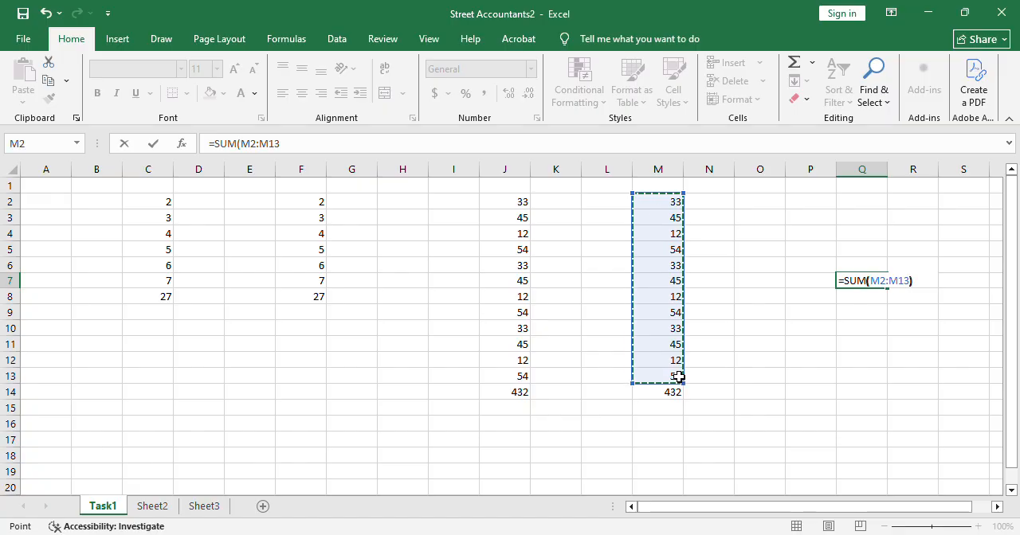
key("Return")
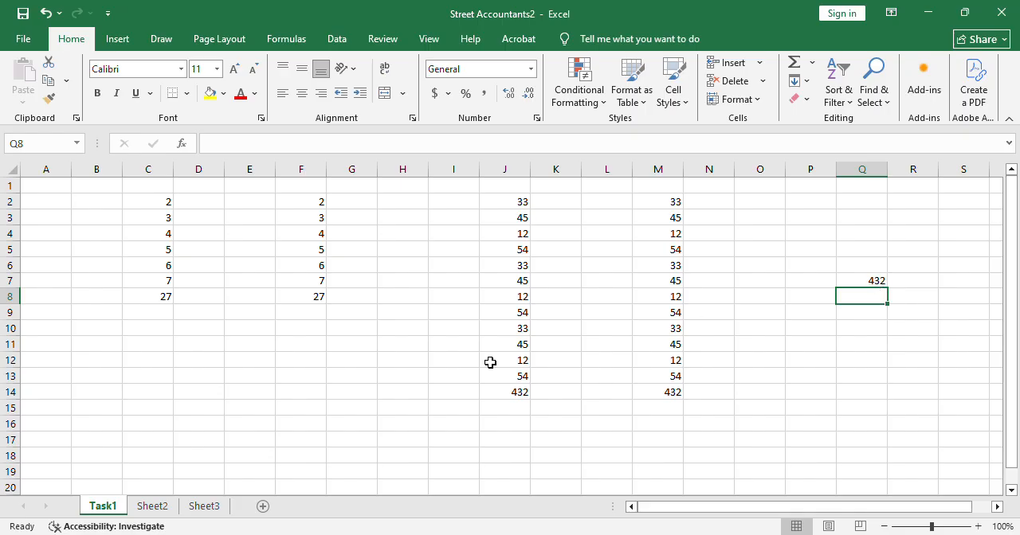
Clear the SUM formula from cell Q7, leaving the cell empty.
left_click(250, 428)
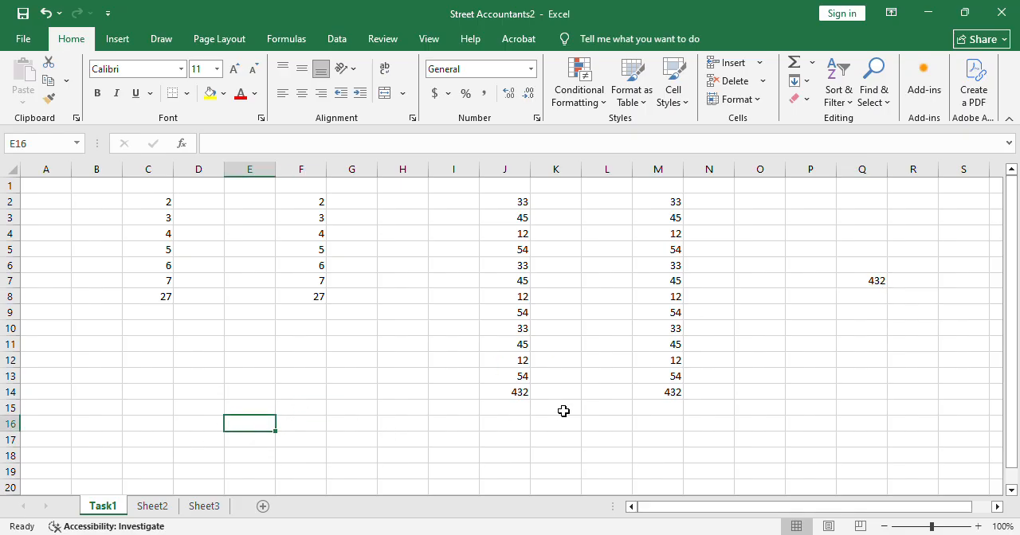
left_click(282, 366)
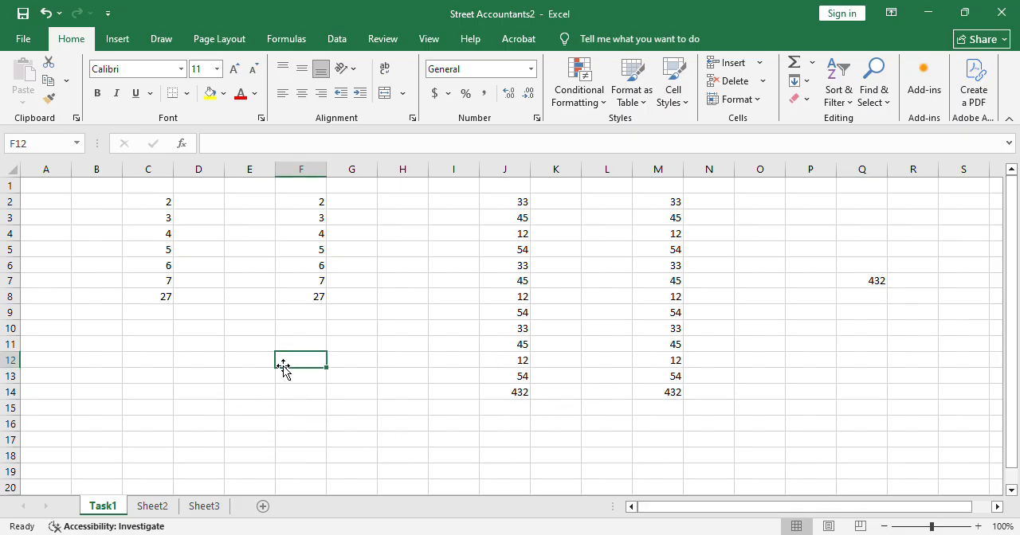
left_click(888, 285)
key("BackSpace")
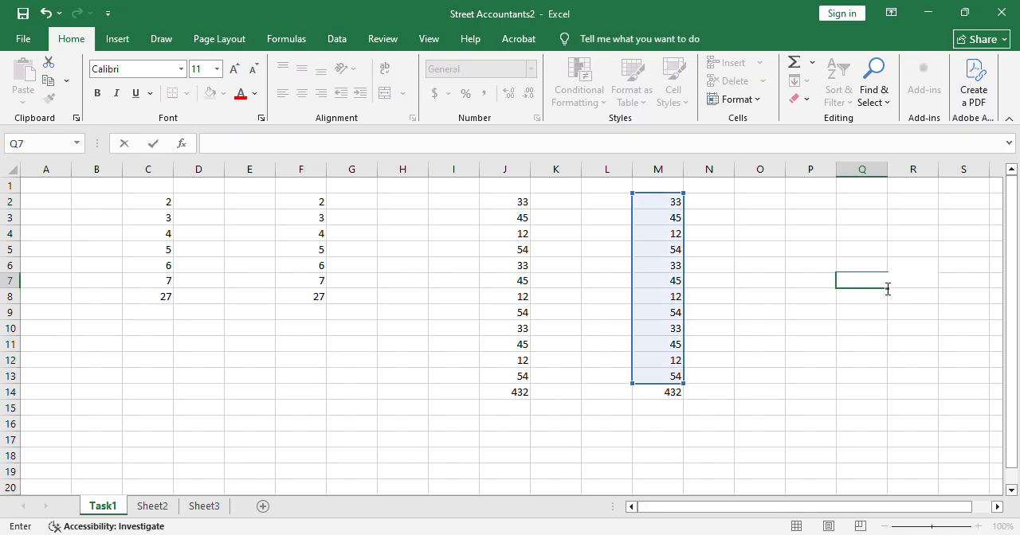
key("Return")
key("Return")
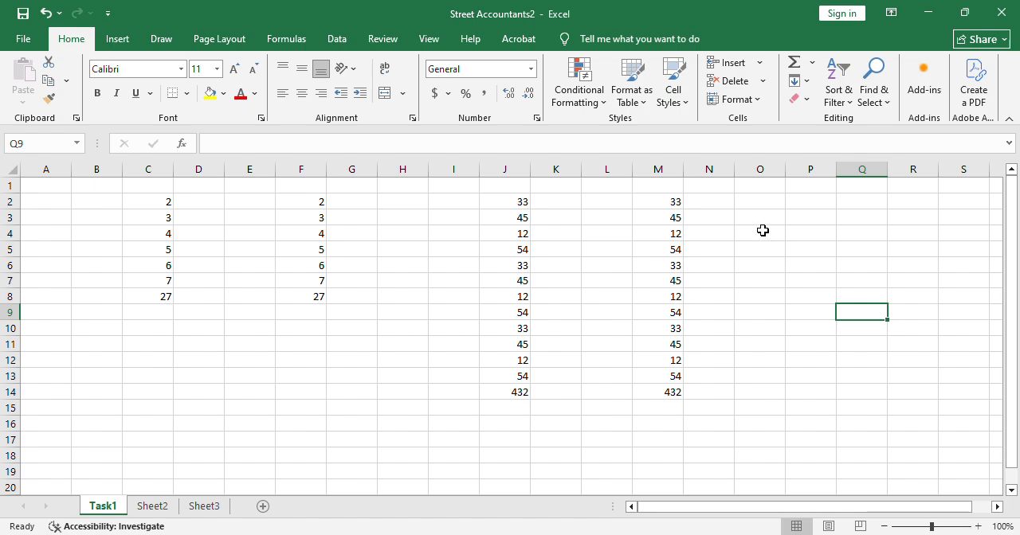
Inspect individual values in column M by selecting M2, M4, M8, M12 and M13 in turn.
left_click(678, 203)
left_click(677, 235)
left_click(683, 301)
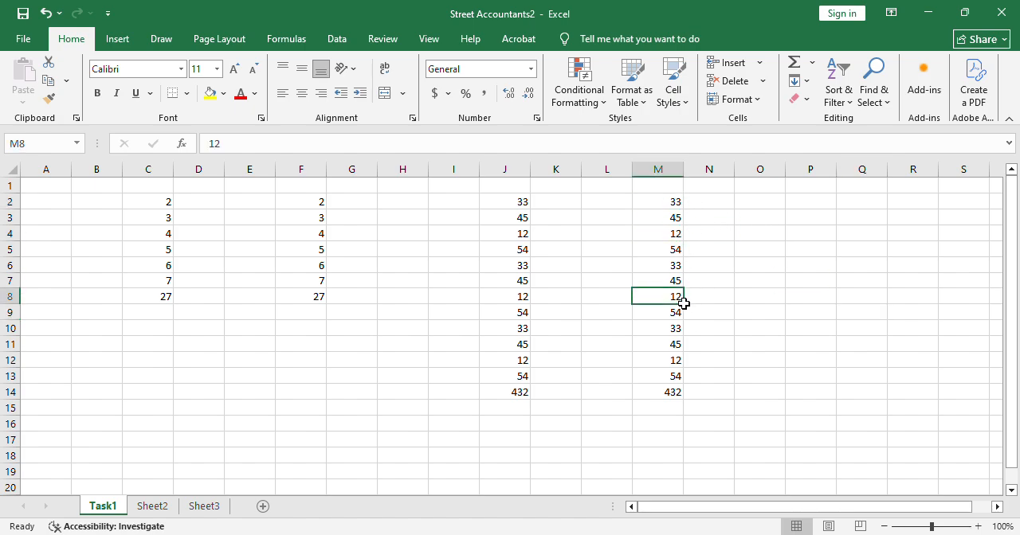
left_click(677, 362)
left_click(681, 379)
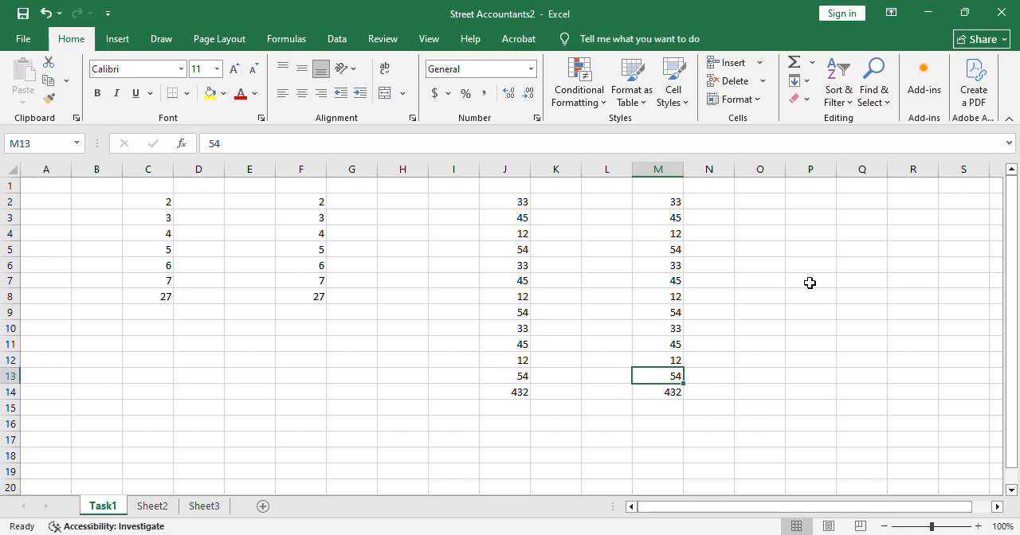
Enter the formula =M2+M4+M8+M13 in cell P7 to add only those four values from column M.
left_click(810, 281)
double_click(811, 285)
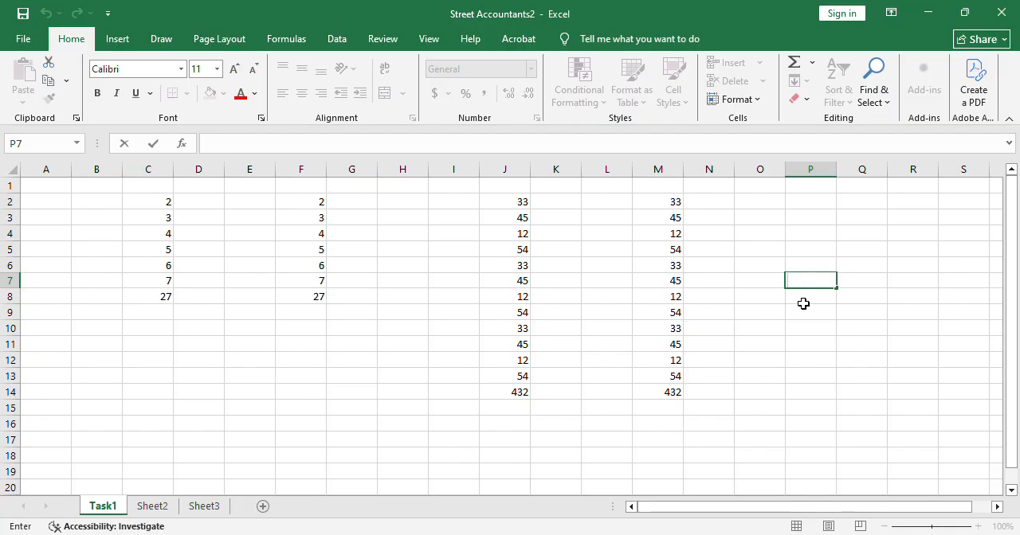
type("=")
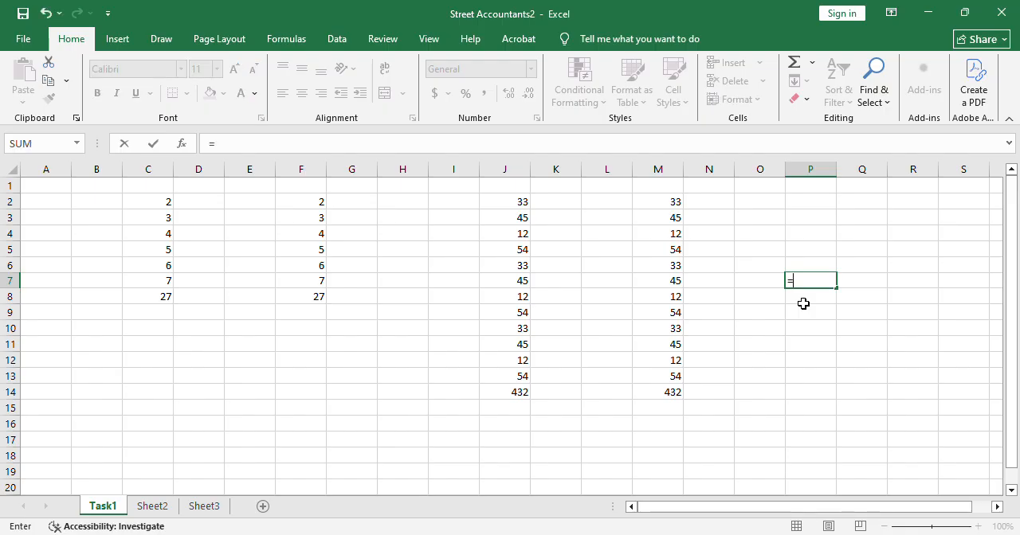
left_click(668, 206)
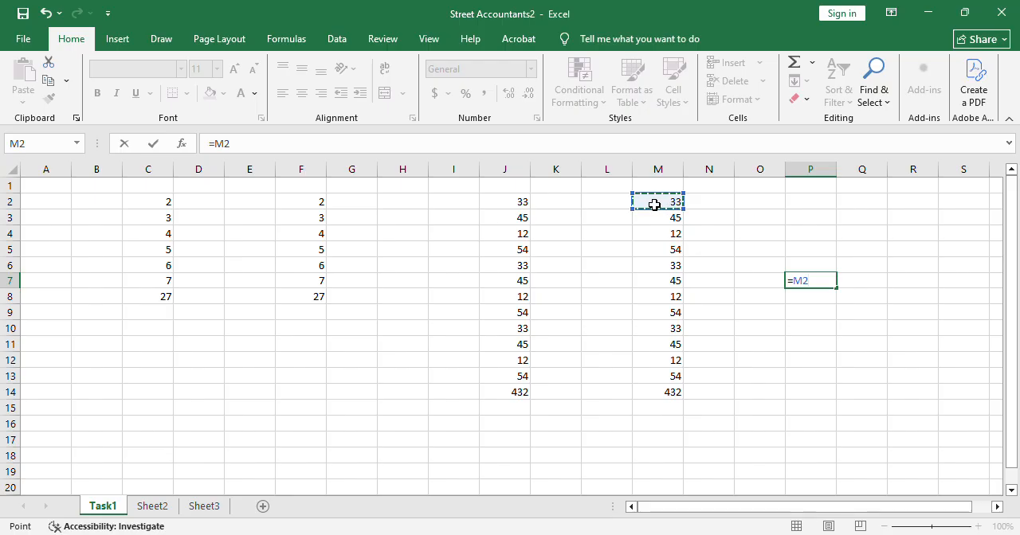
type("+")
left_click(666, 236)
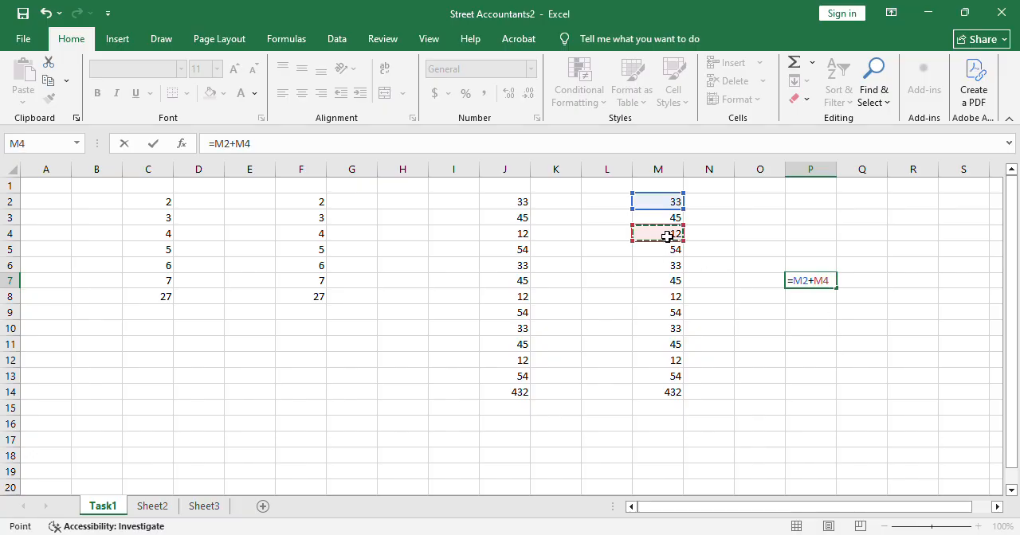
type("+")
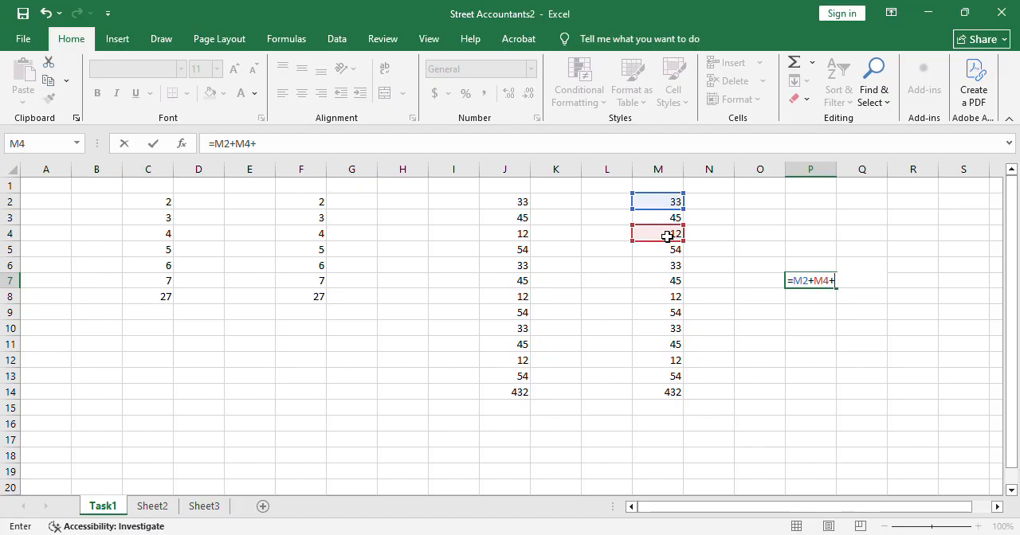
left_click(676, 300)
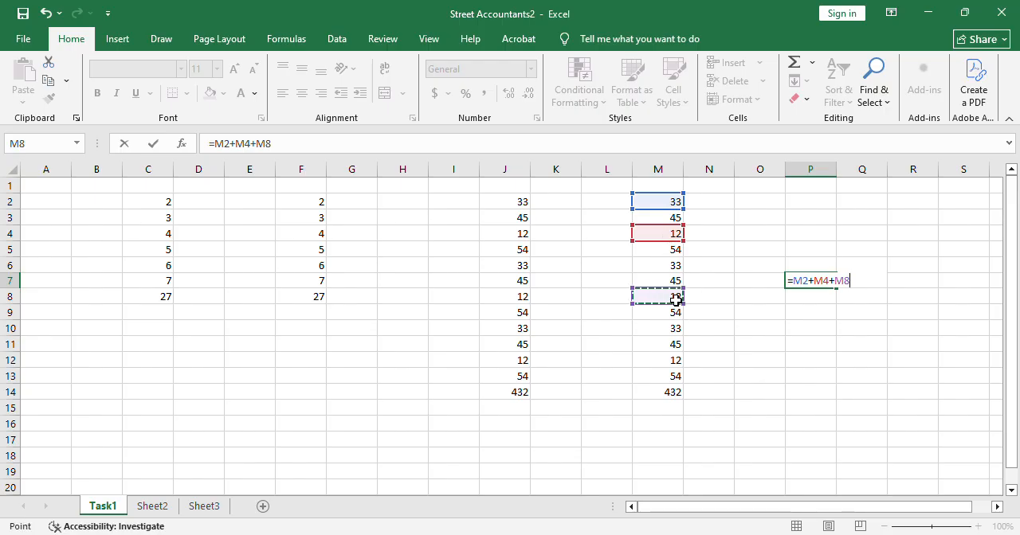
type("+")
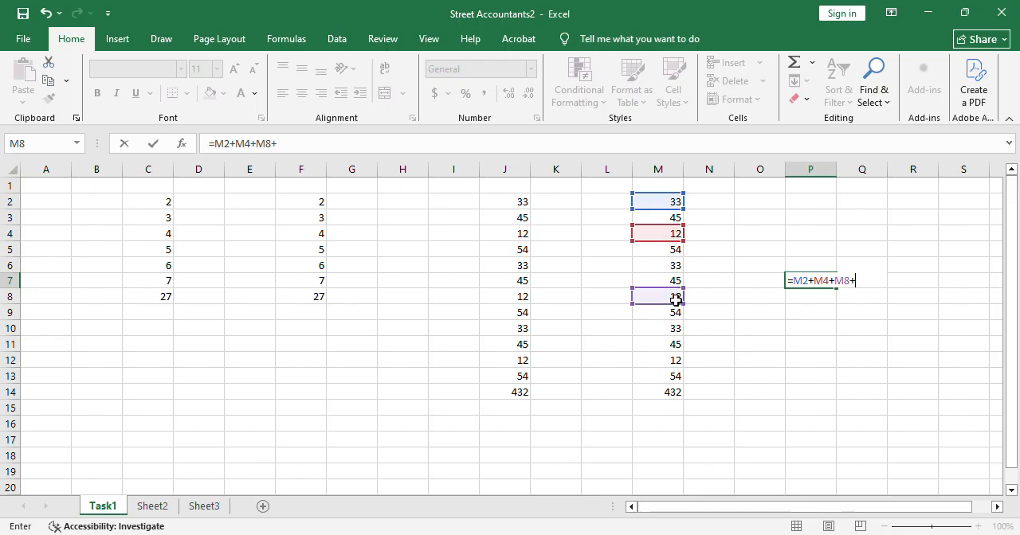
left_click(677, 381)
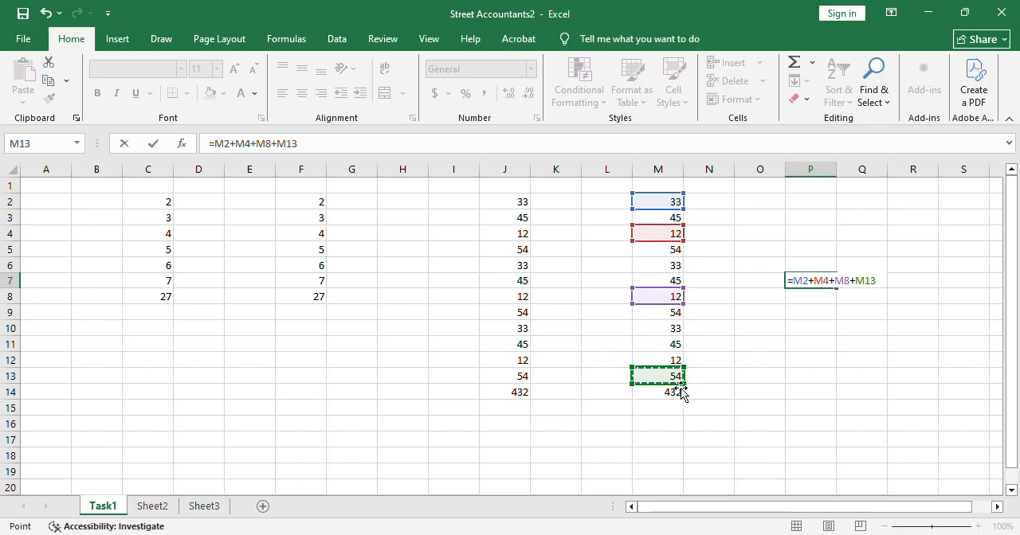
key("Return")
key("Return")
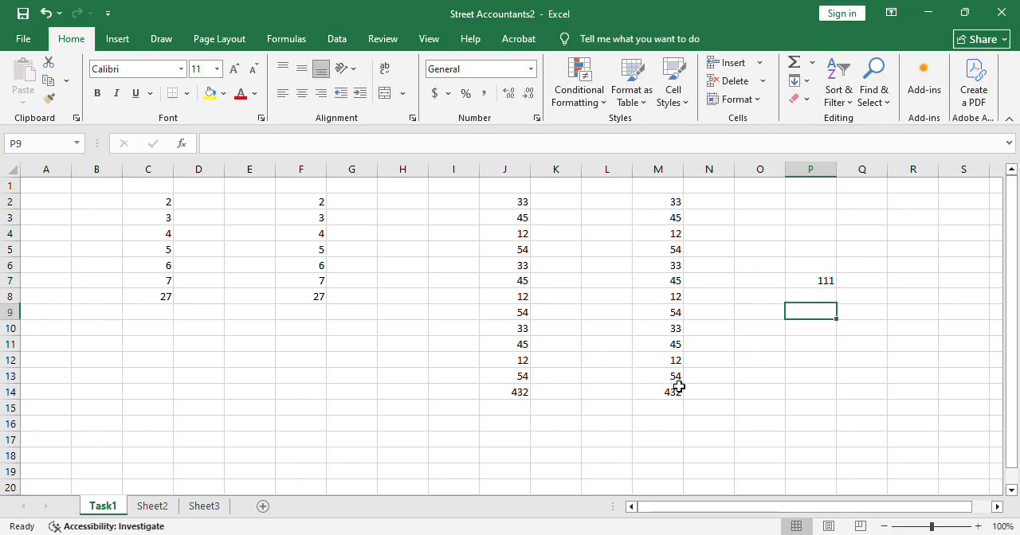
Inspect the formula in cell P7 and the cells it references, leaving it unedited.
left_click(835, 286)
double_click(832, 285)
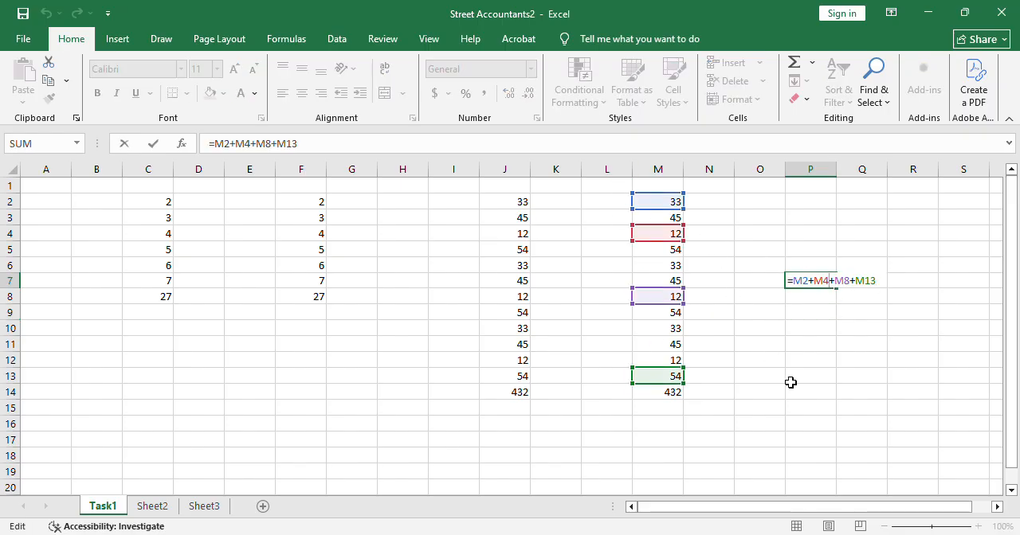
key("Escape")
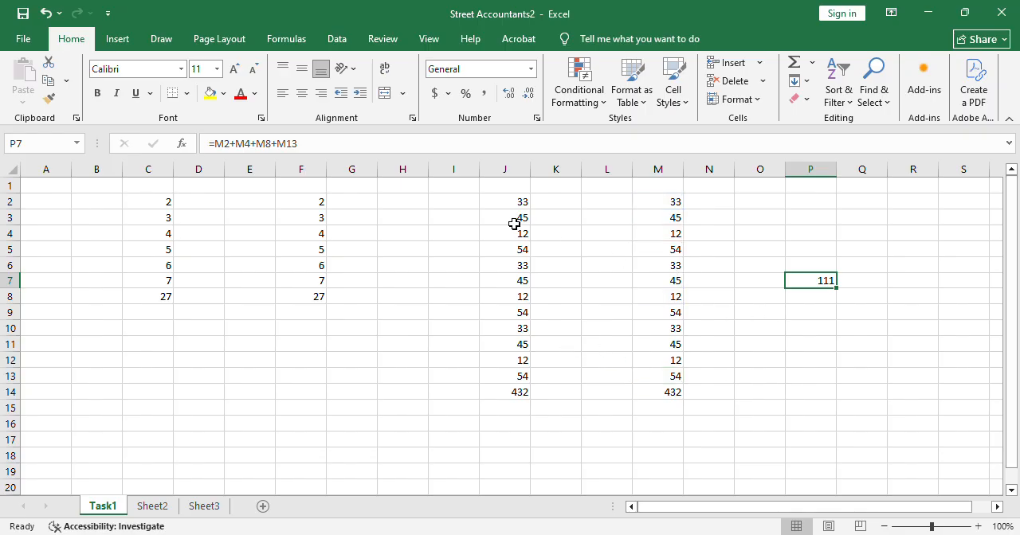
Clear the SUM total from cell F8 below the column F numbers.
left_click(316, 314)
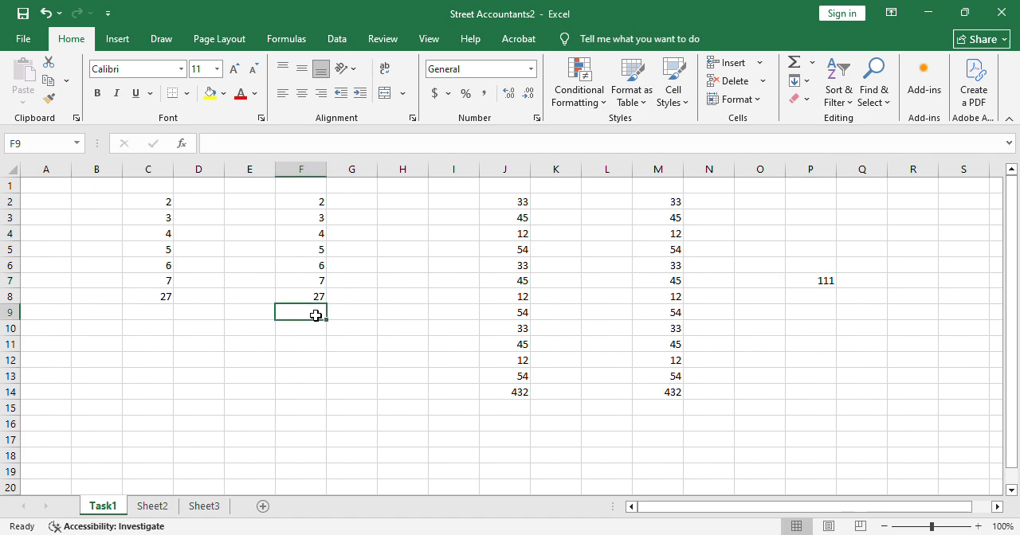
left_click_drag(316, 296, 318, 312)
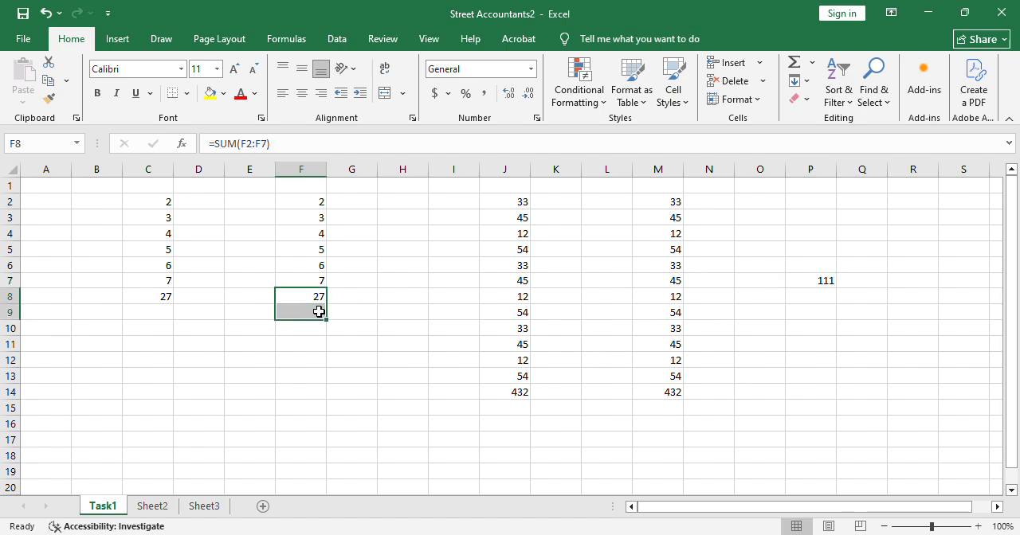
key("BackSpace")
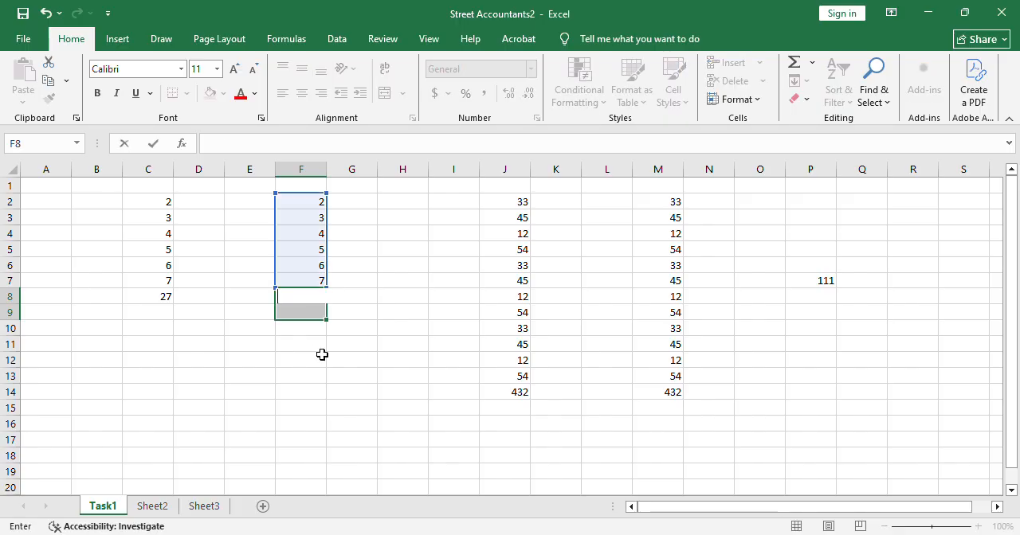
left_click(320, 344)
Copy the numbers in F2:F7 and paste them directly below, starting at cell F8.
left_click_drag(315, 206, 323, 282)
key("ctrl+c")
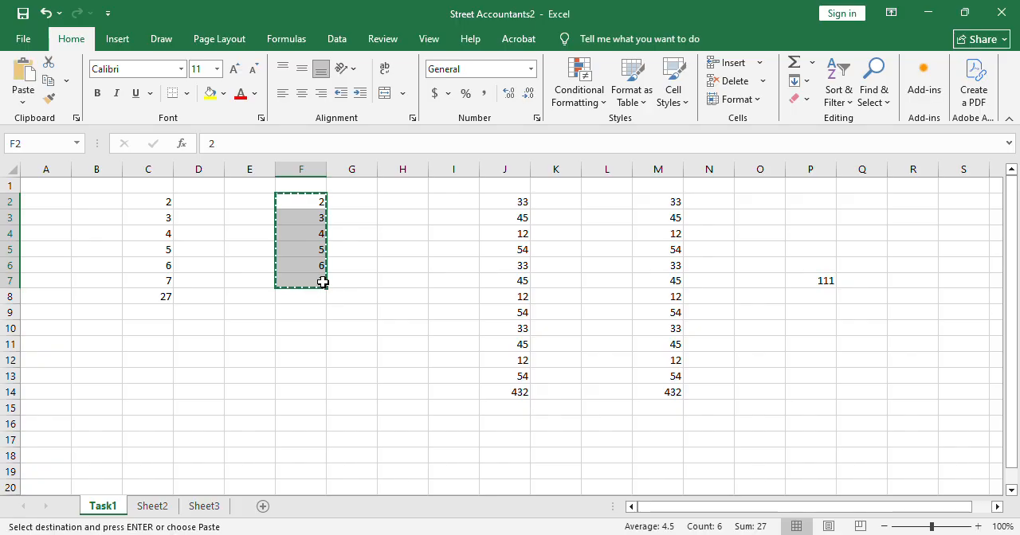
left_click(315, 301)
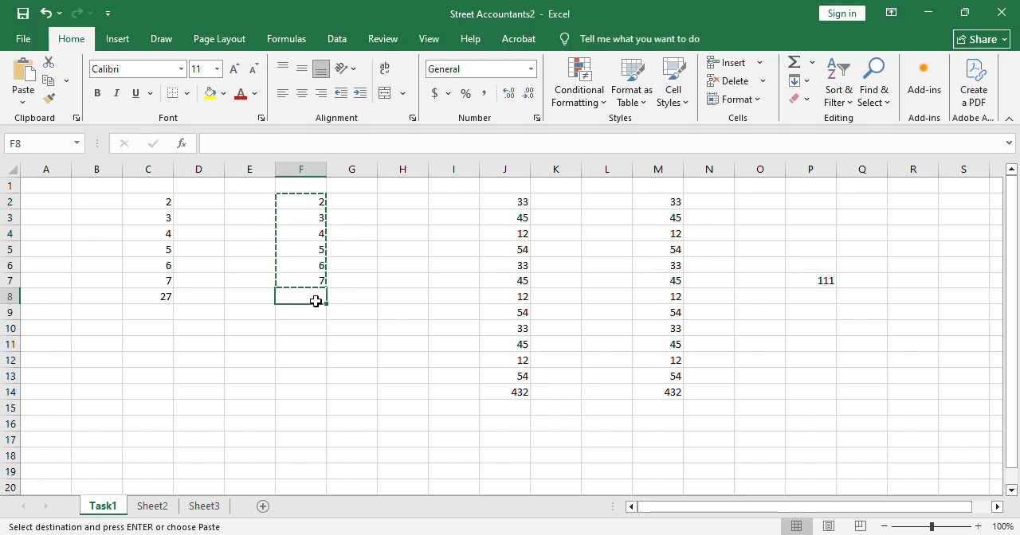
key("ctrl+v")
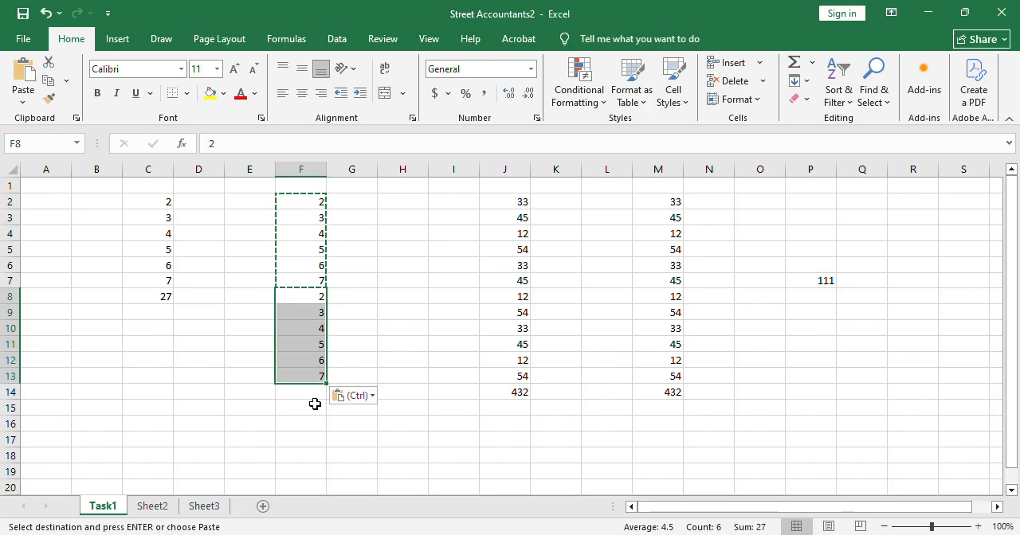
key("Escape")
Delete the contents of ranges M2:Q15 and C2:C9, keeping only the columns F and J data.
left_click_drag(673, 202, 855, 408)
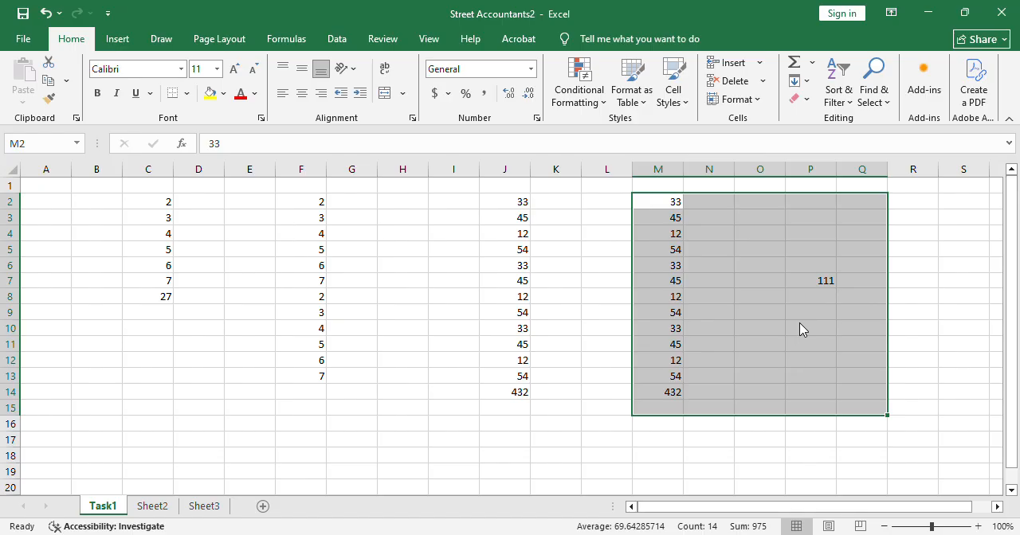
key("Delete")
left_click_drag(153, 205, 168, 307)
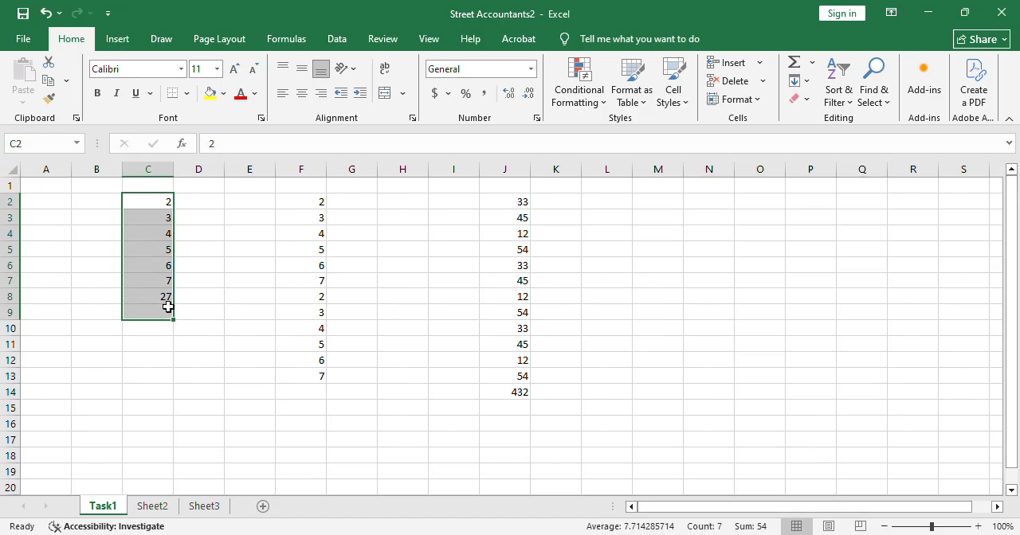
key("Delete")
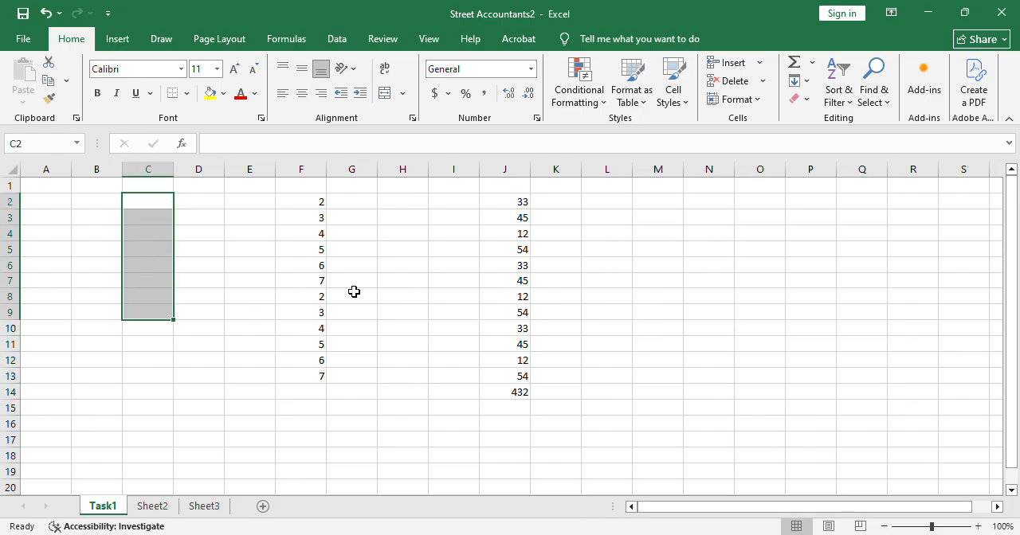
Enter the header xyz in cell F1 and the header ABC in cell J1.
left_click(308, 192)
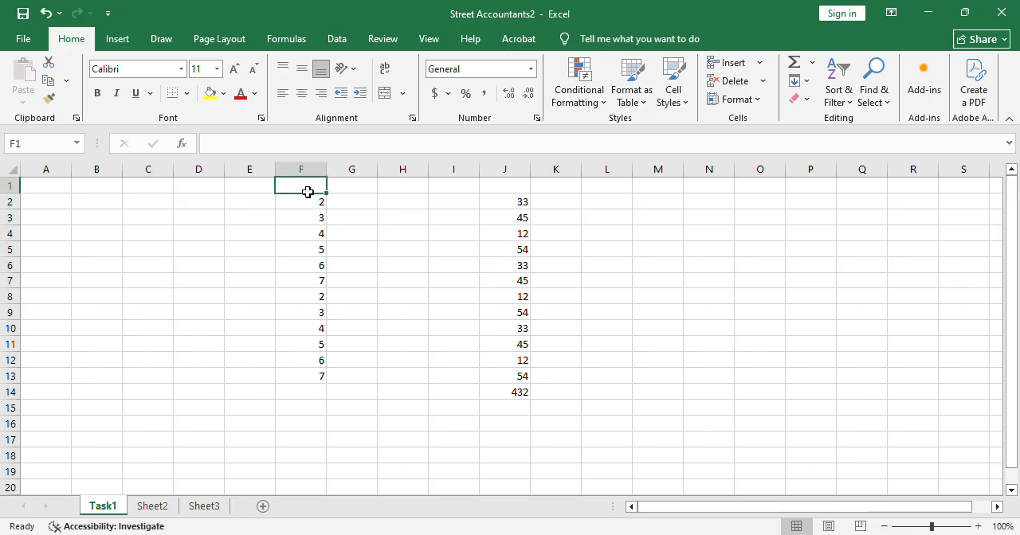
type("xyz")
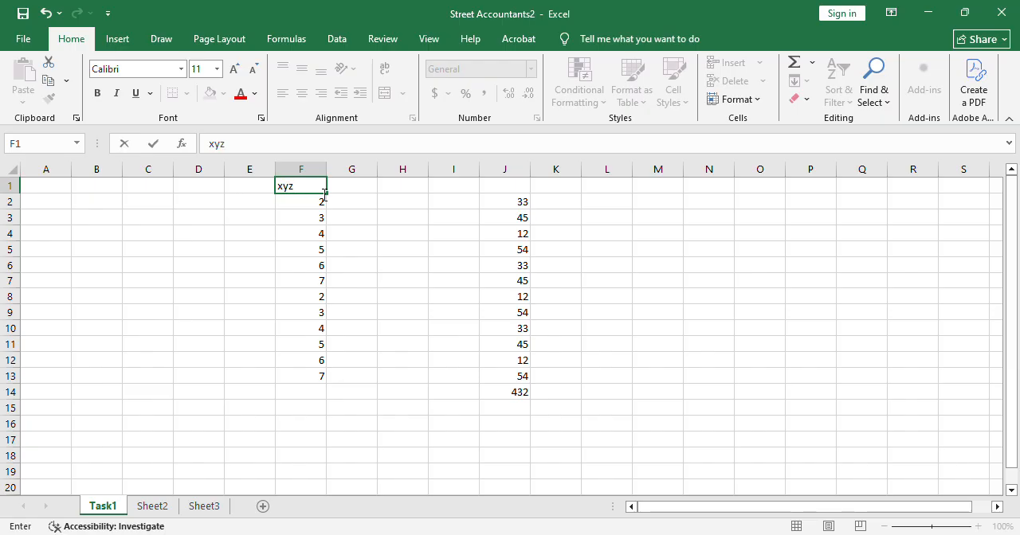
left_click(495, 192)
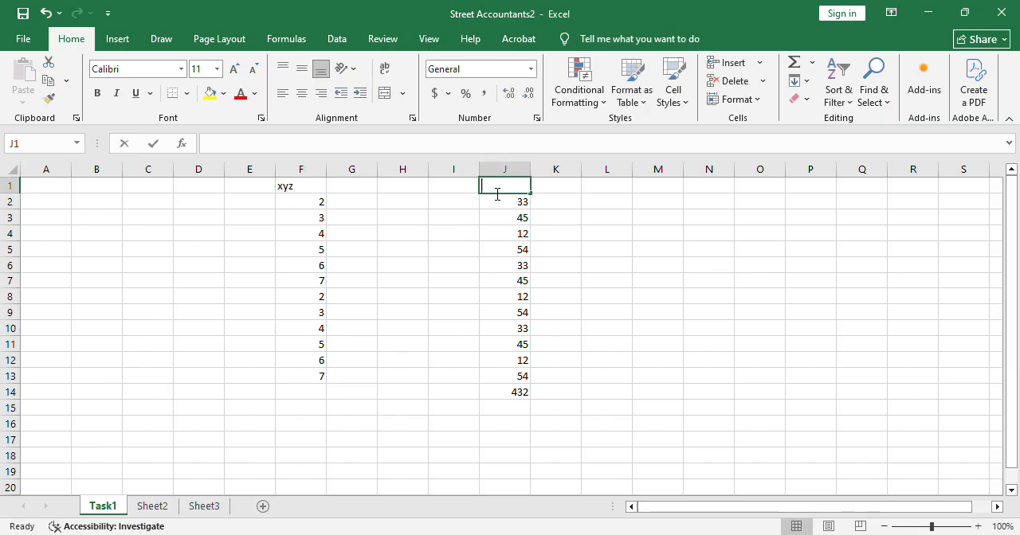
type("ABC")
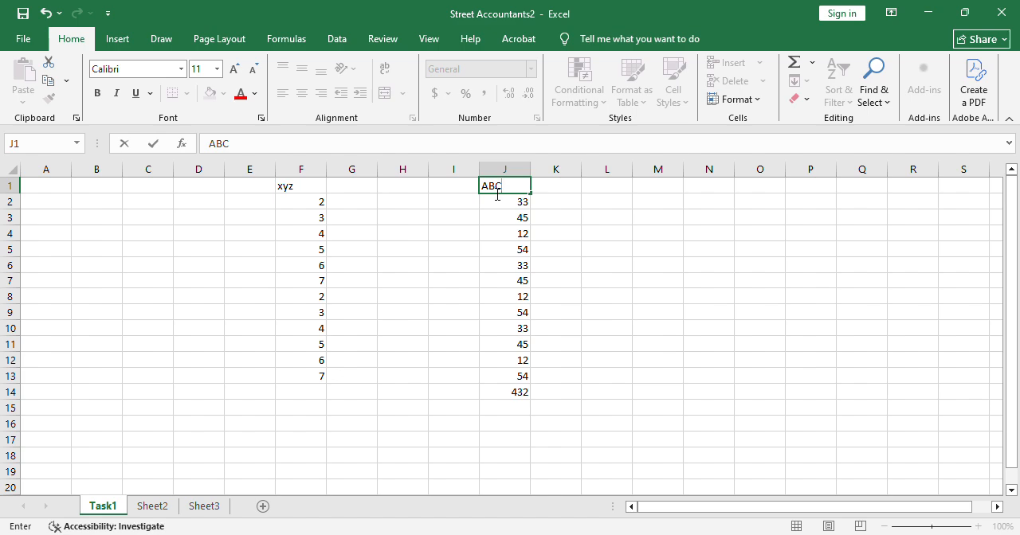
left_click(492, 266)
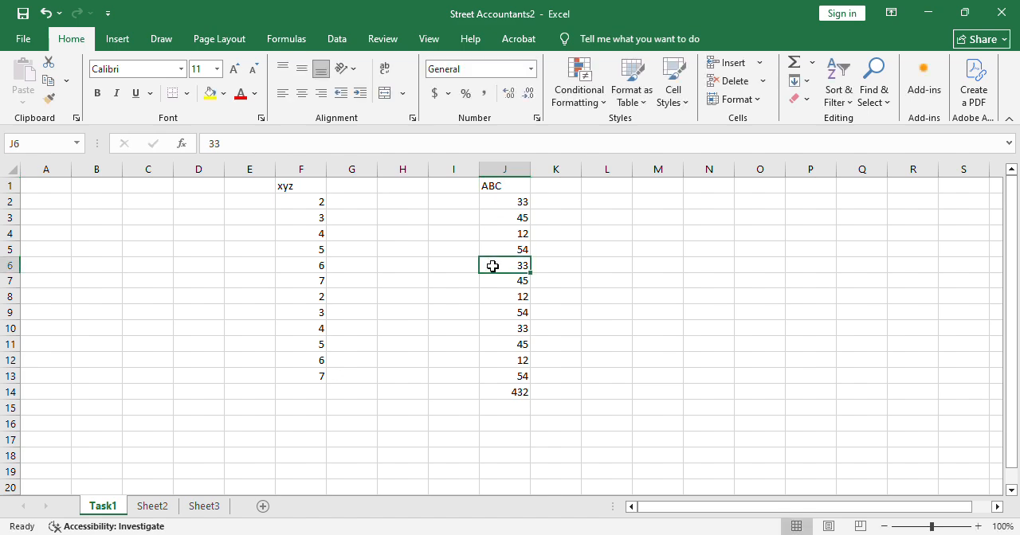
Make the column headers in cells F1 and J1 bold.
left_click(307, 193)
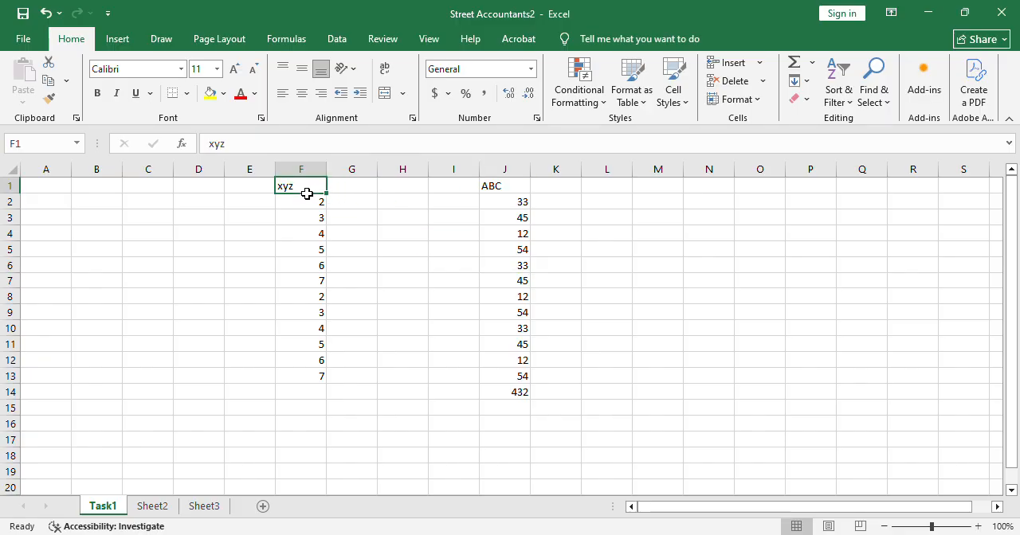
left_click(97, 94)
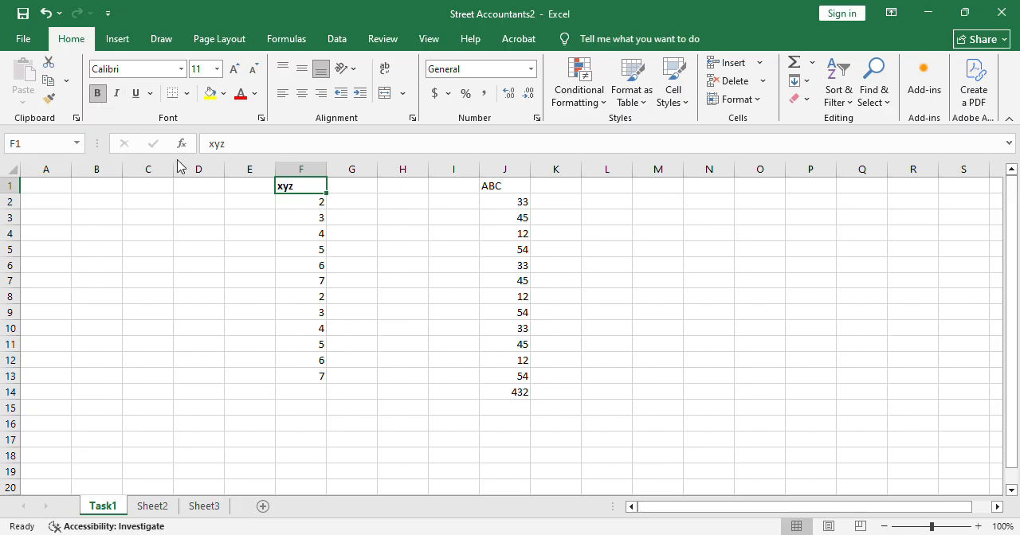
left_click(513, 190)
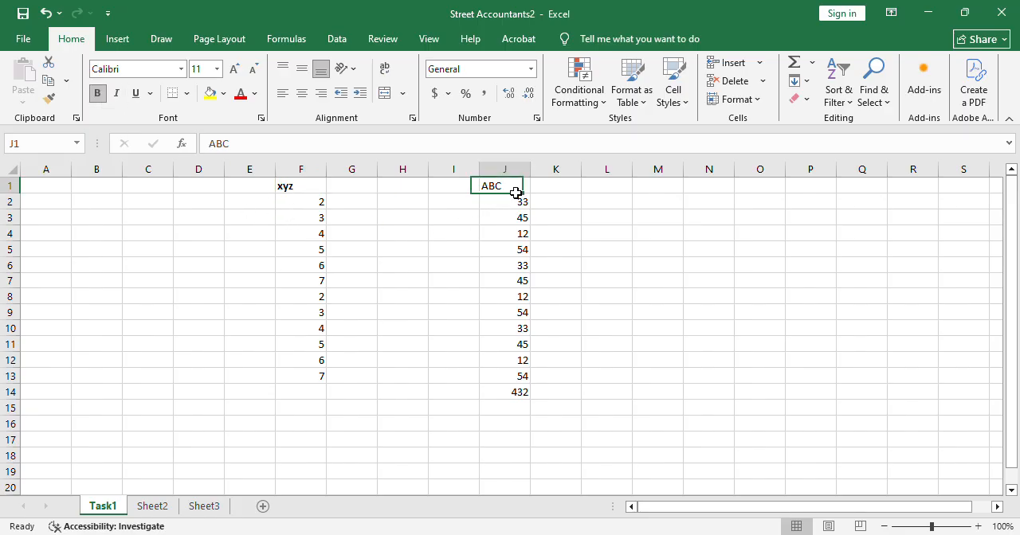
left_click(97, 93)
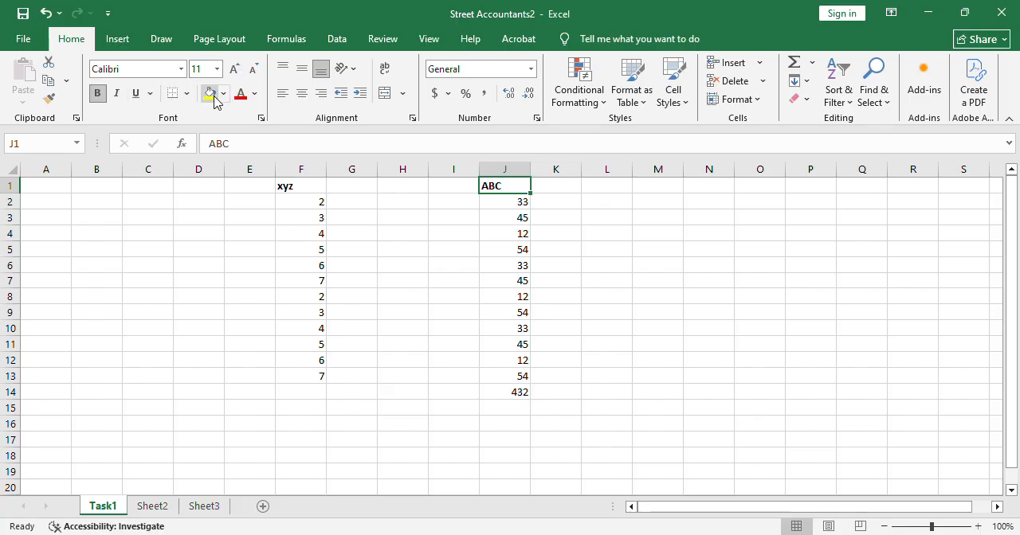
Fill the xyz header cell F1 with red.
left_click(312, 193)
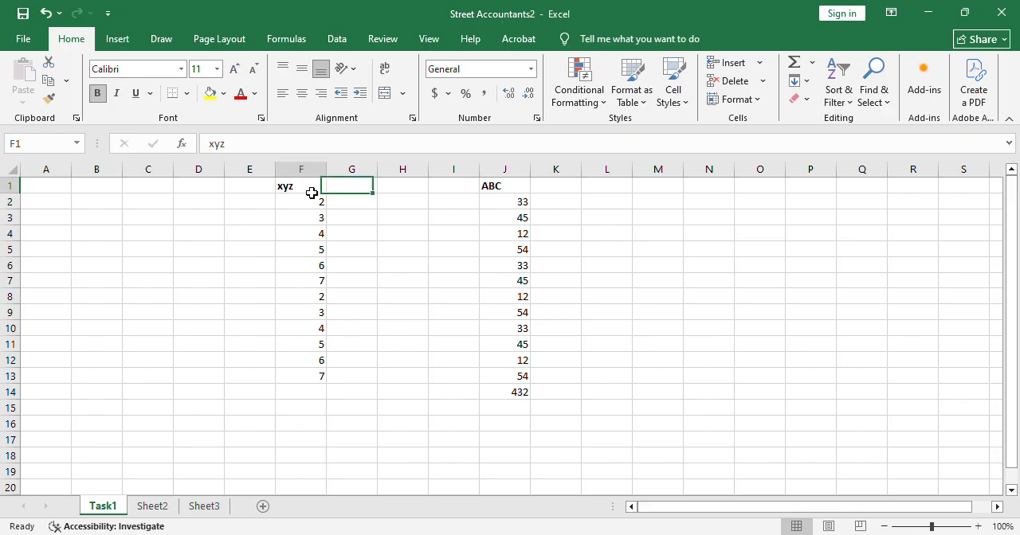
left_click(213, 94)
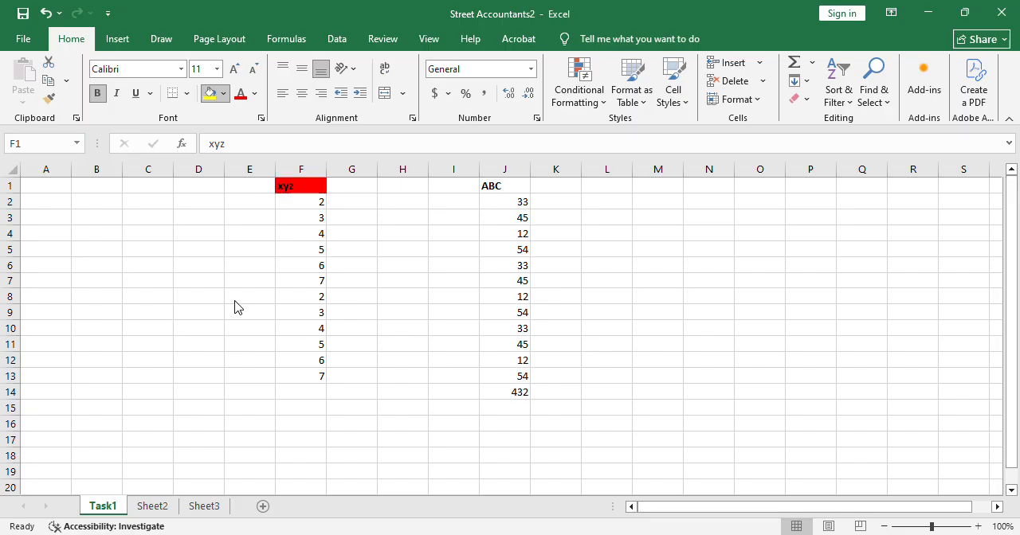
left_click(238, 308)
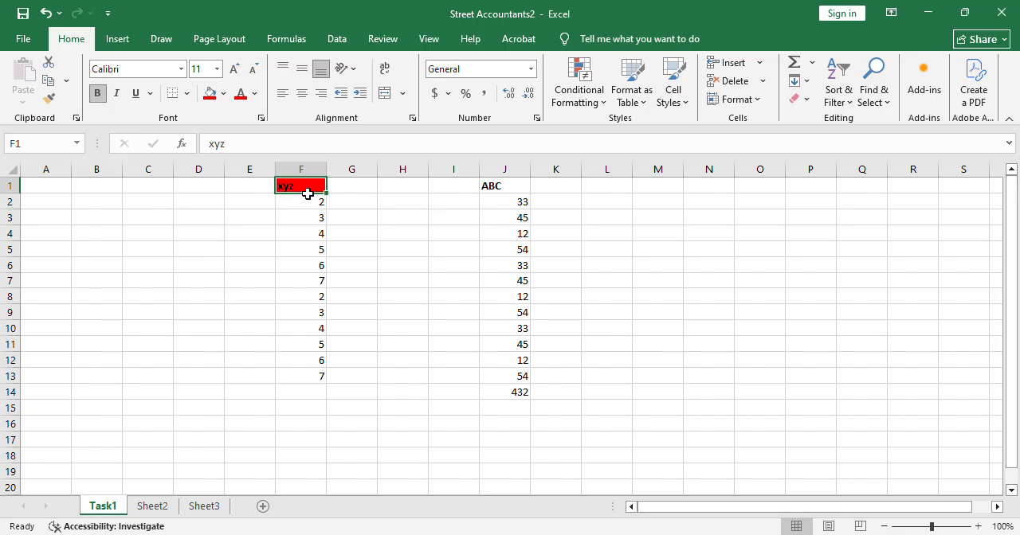
Fill the ABC header cell J1 with yellow.
left_click(500, 188)
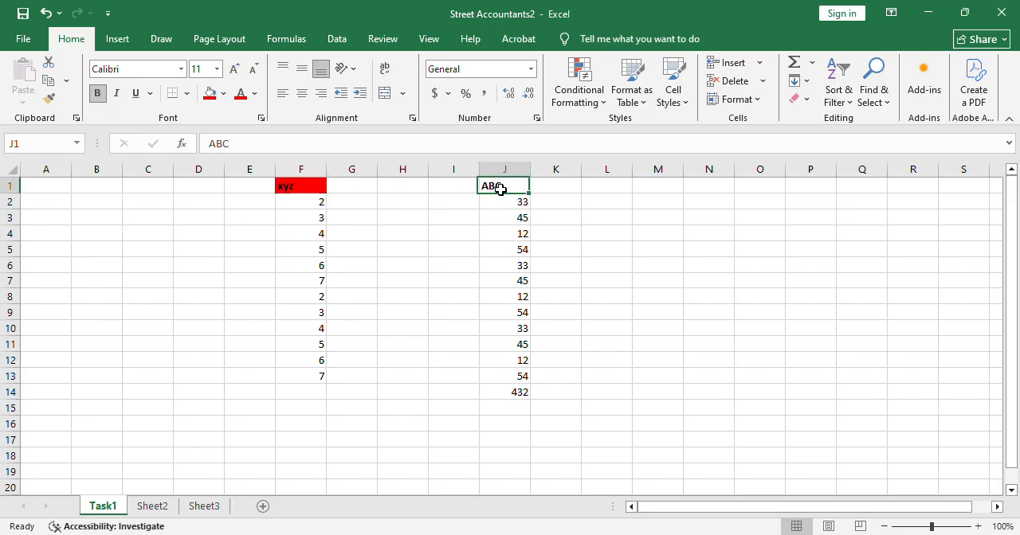
left_click(224, 94)
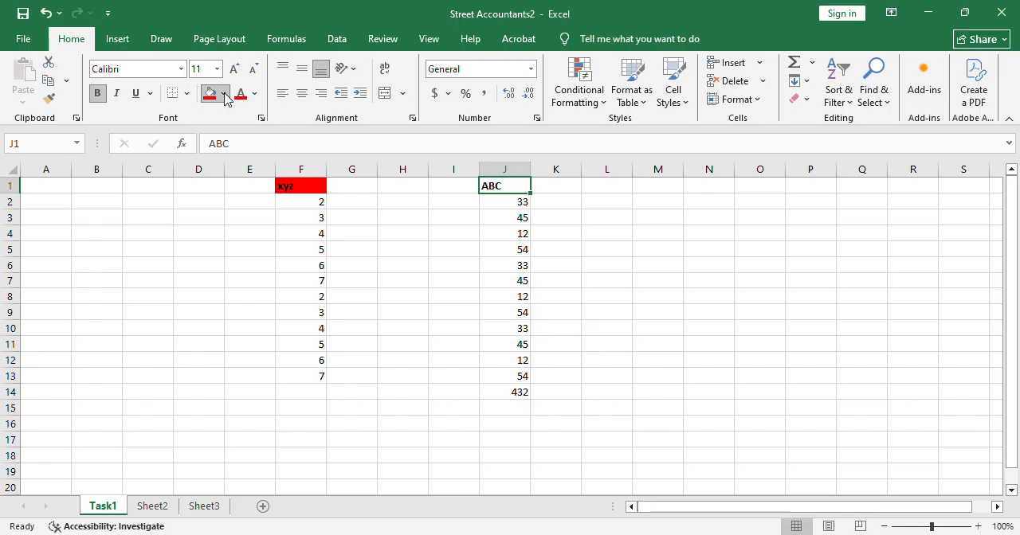
left_click(276, 306)
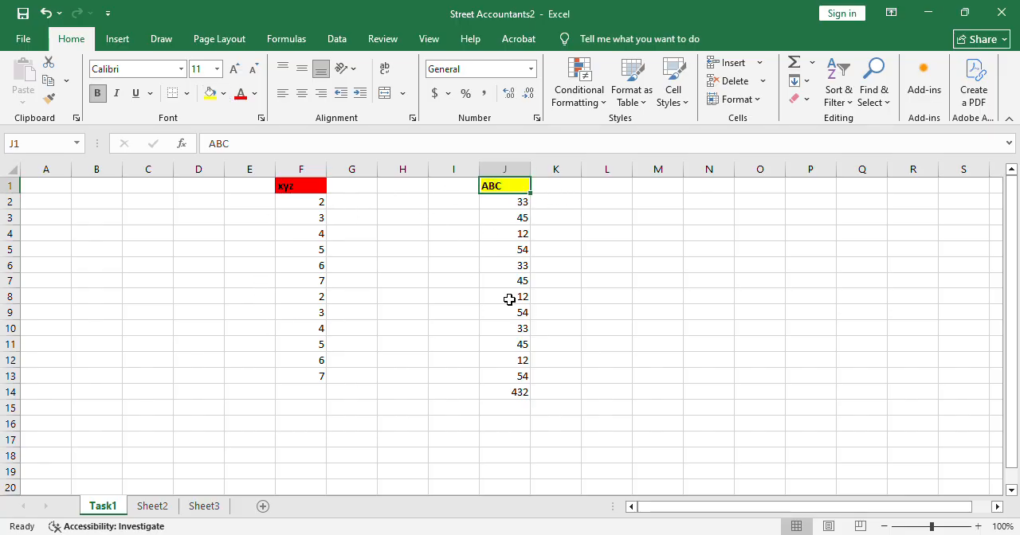
Delete the SUM total below the ABC column in cell J14.
left_click(528, 400)
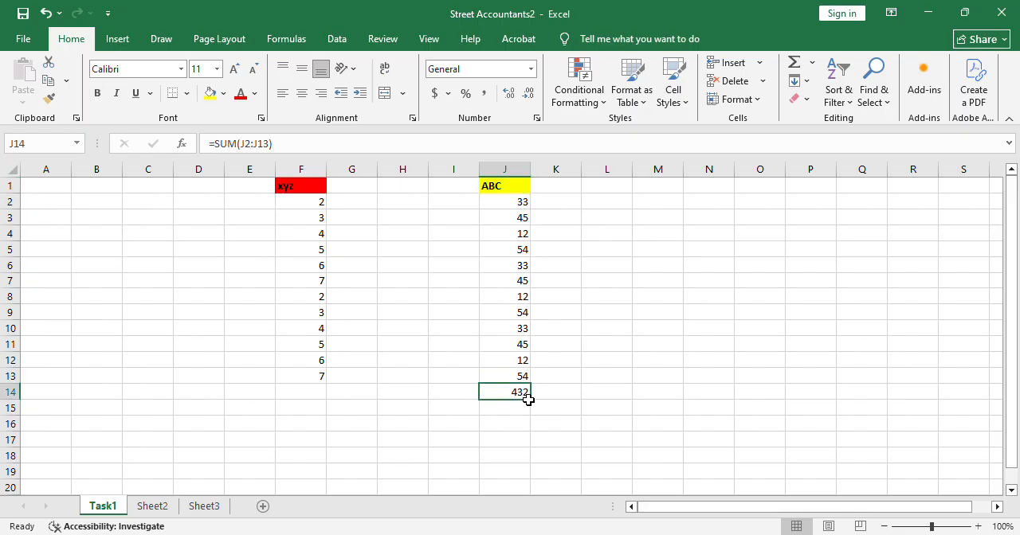
key("BackSpace")
left_click(405, 490)
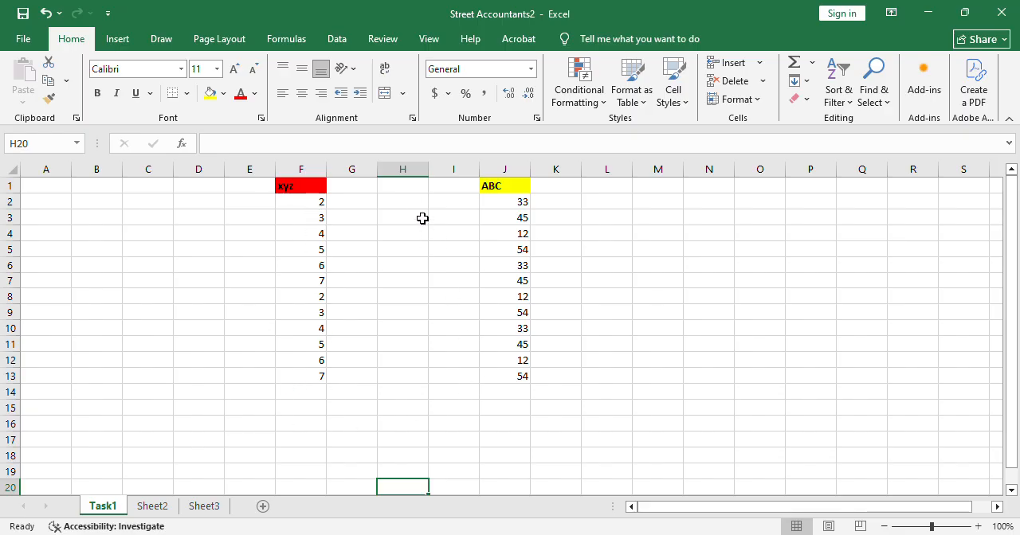
Enter the header Difference in cell H1, between the xyz and ABC columns.
left_click(405, 194)
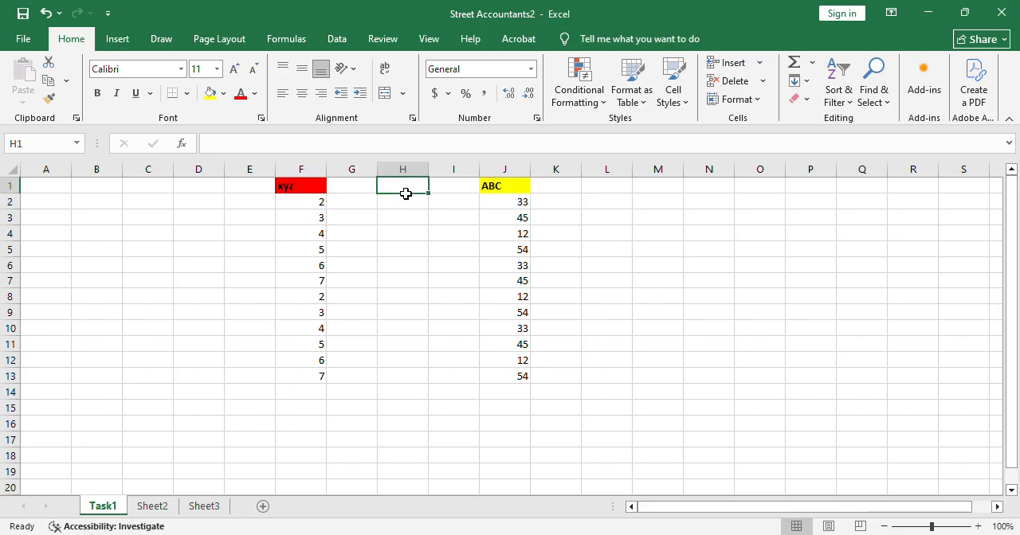
type("D")
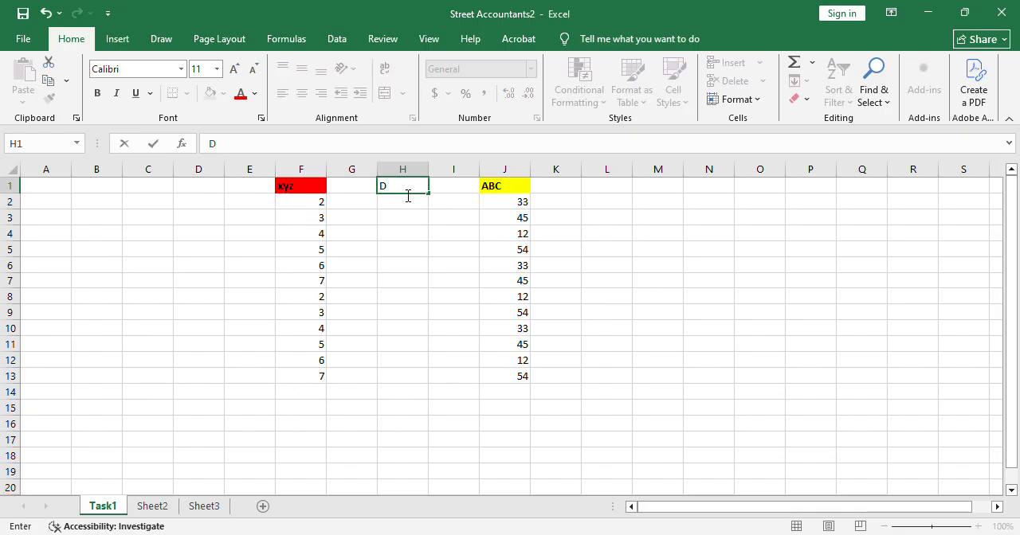
type("ifference")
left_click(411, 295)
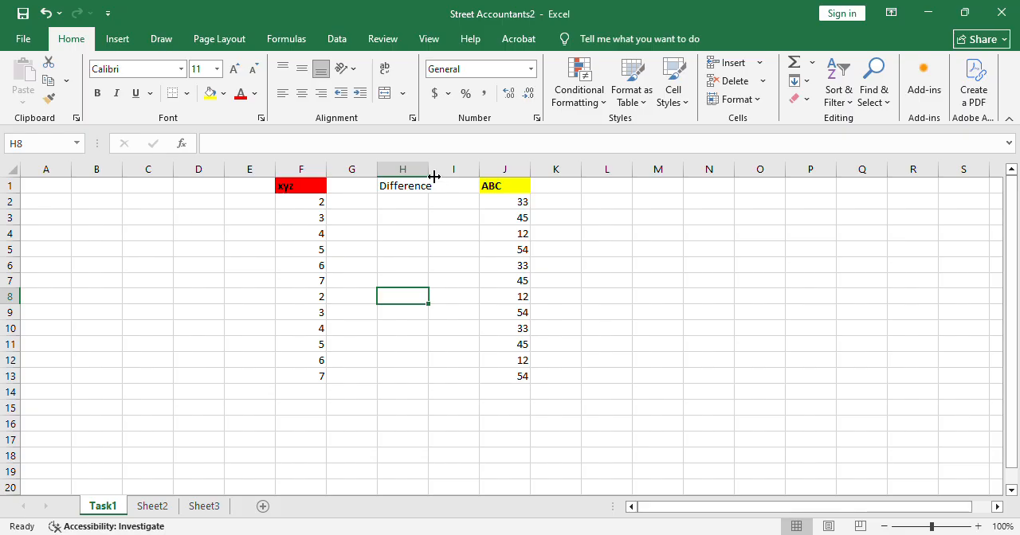
Widen column H so the Difference header fits, and widen columns J and A by a similar amount.
left_click_drag(434, 176, 434, 176)
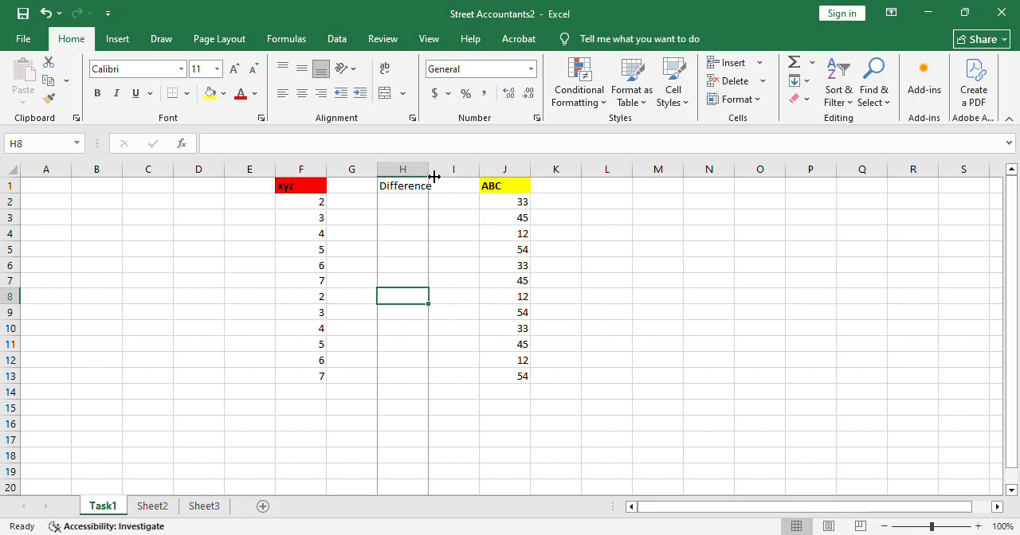
left_click_drag(433, 176, 465, 176)
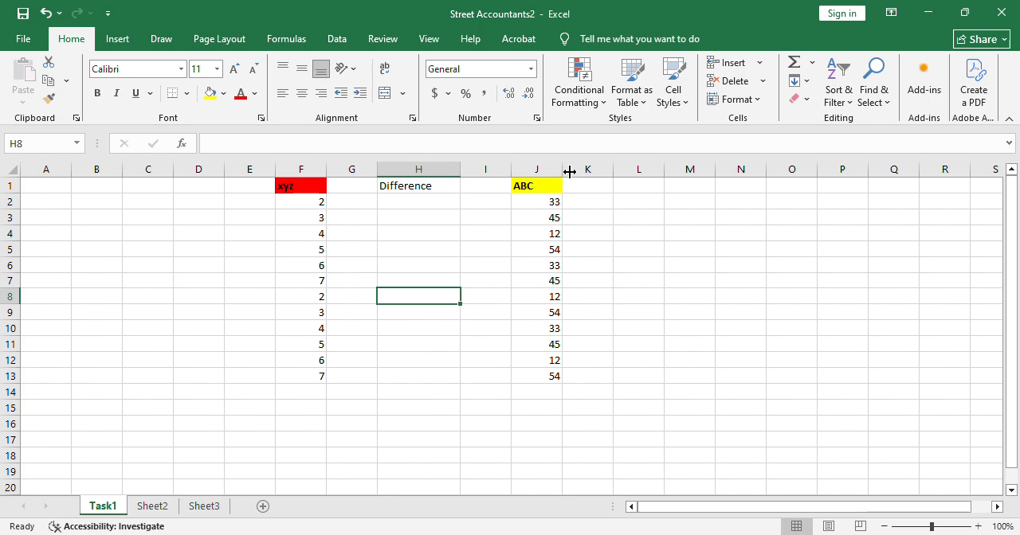
left_click_drag(569, 172, 598, 175)
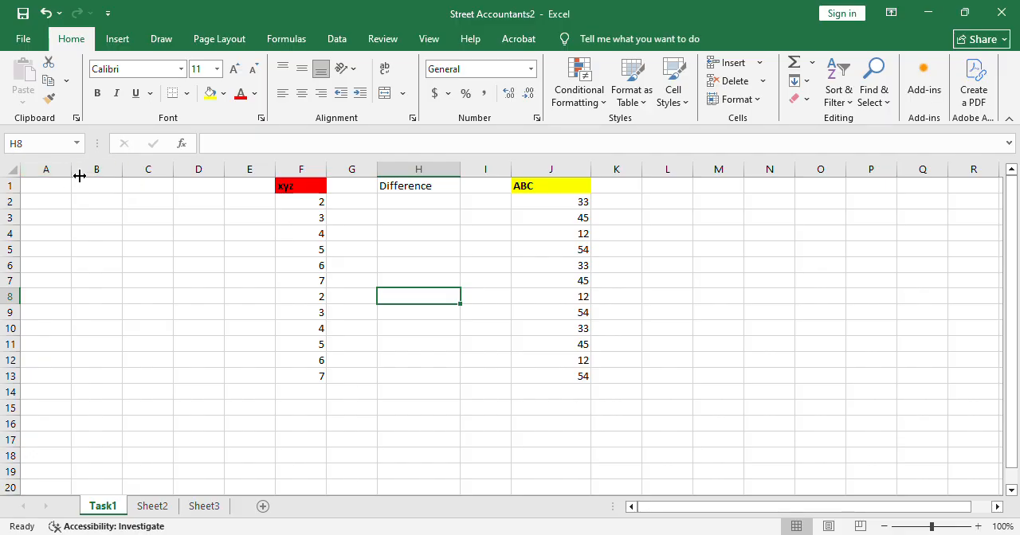
left_click_drag(80, 176, 107, 179)
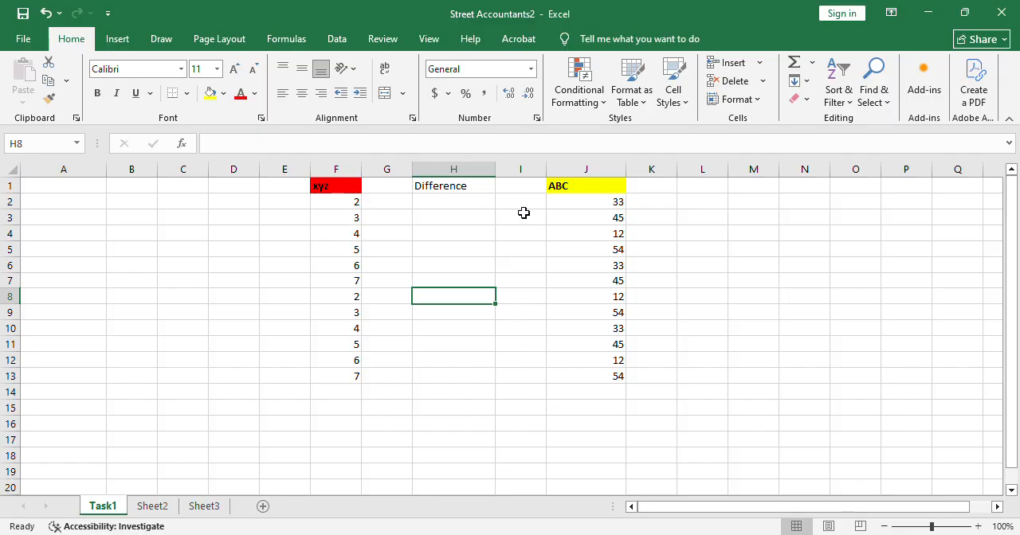
Enter the formula =J2-F2 in cell H2 to subtract the xyz value from the ABC value.
double_click(444, 207)
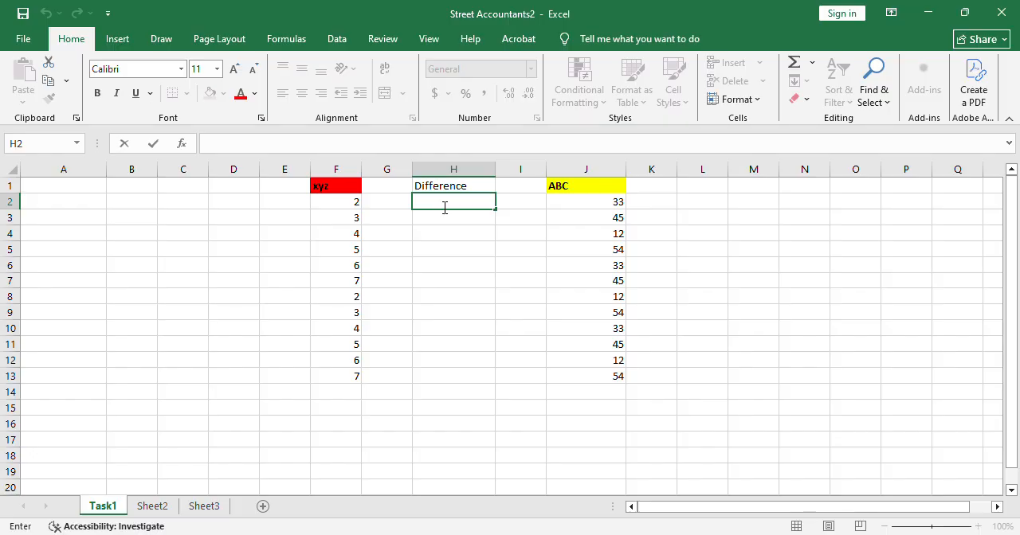
left_click(604, 207)
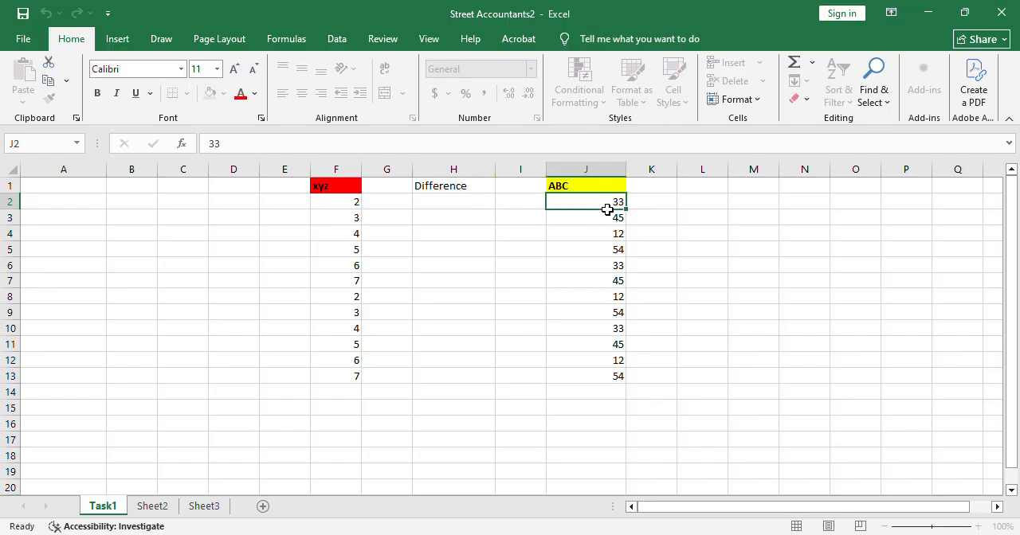
double_click(468, 210)
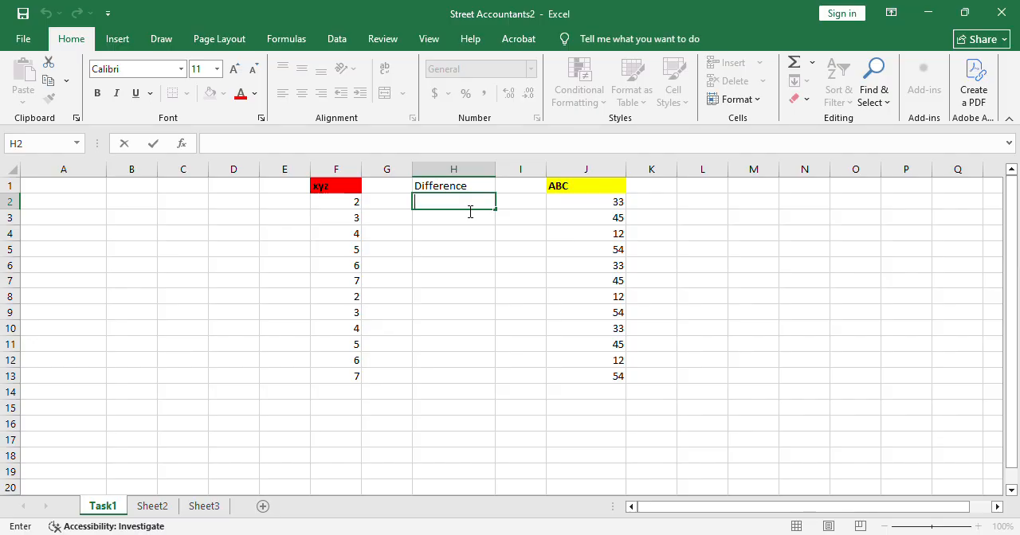
type("=")
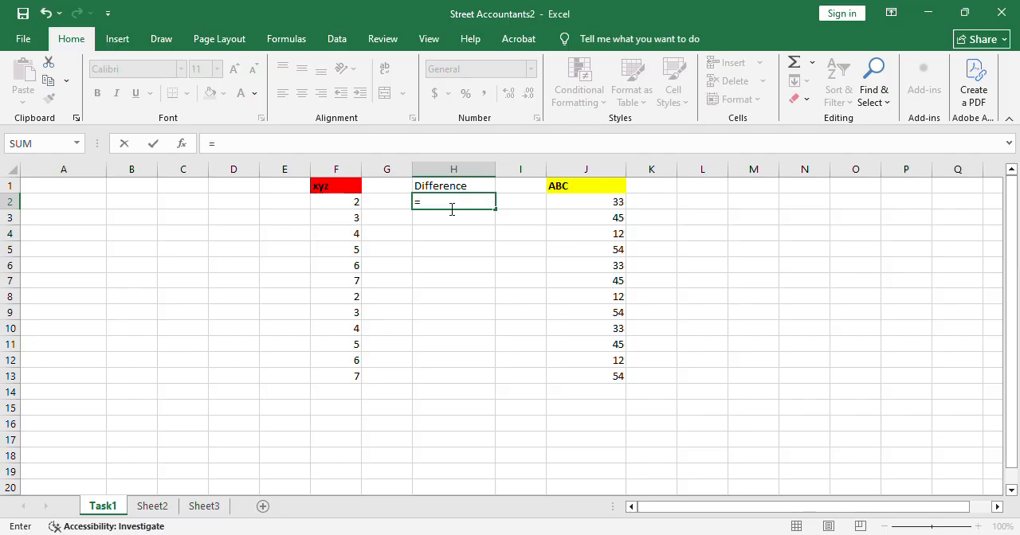
left_click(598, 210)
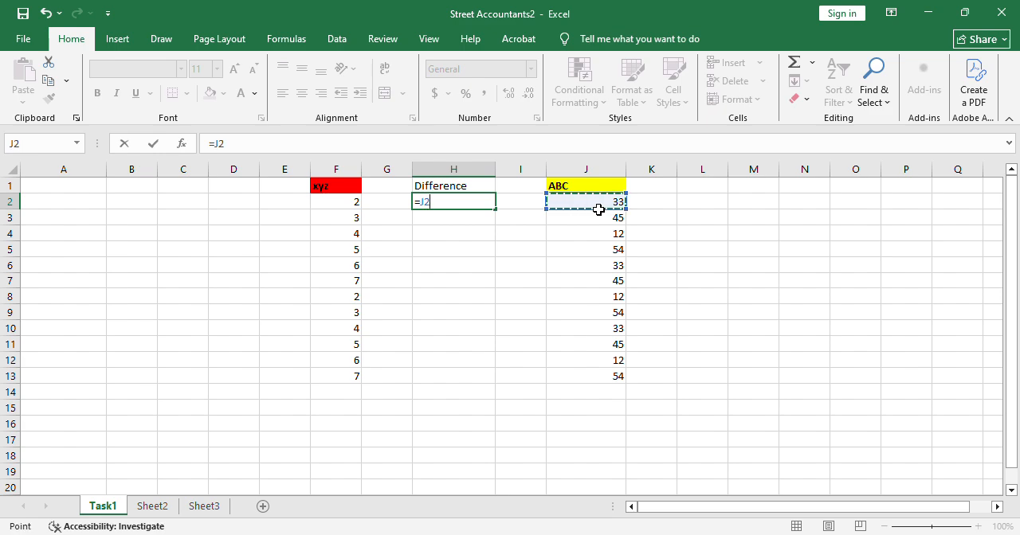
type("-")
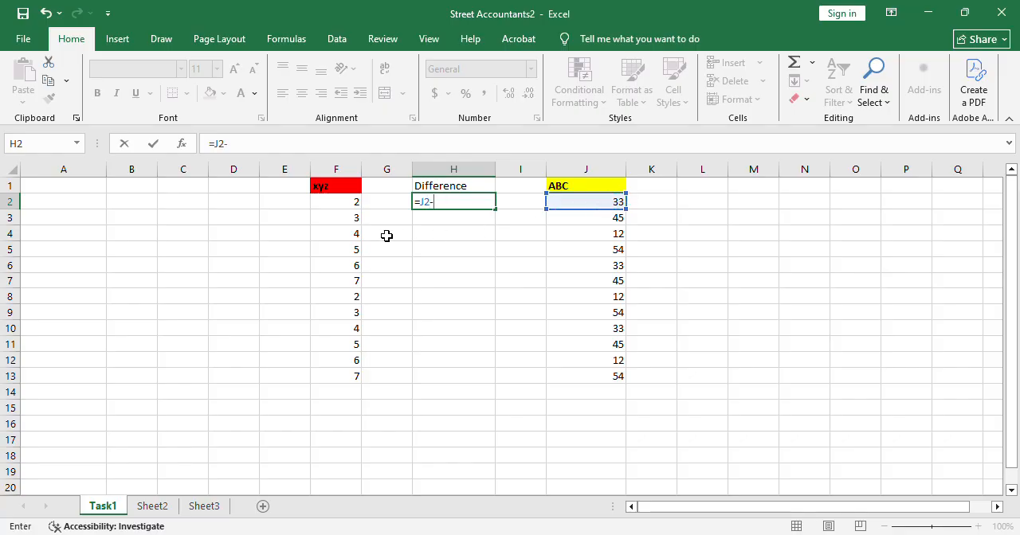
left_click(351, 208)
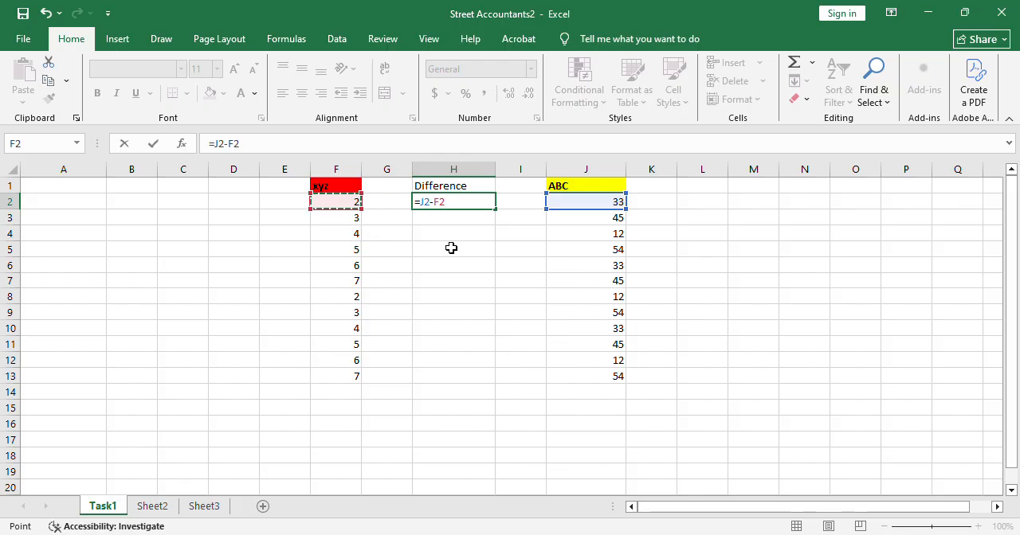
key("Return")
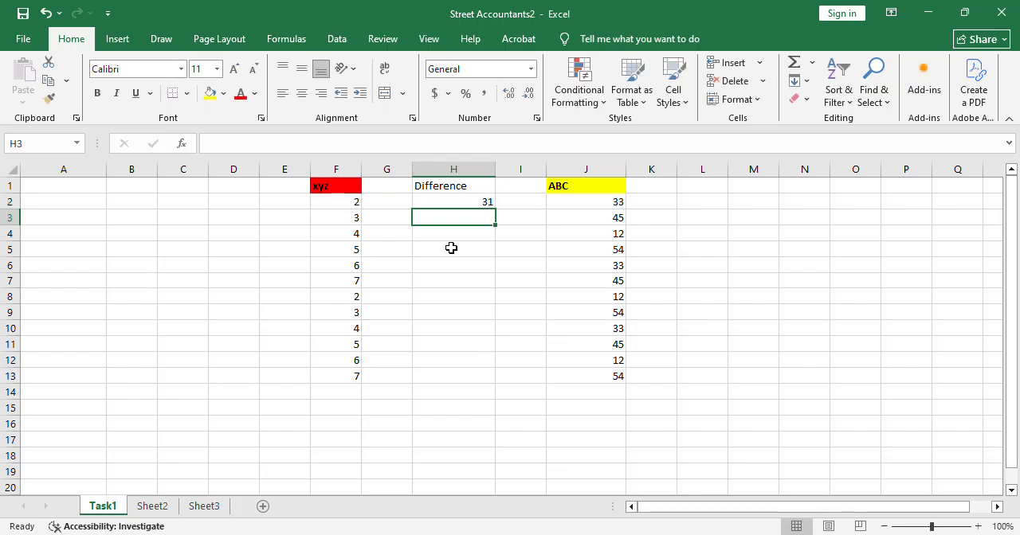
Enter the formula =J3-F3 in cell H3 to calculate the second row's difference.
double_click(487, 222)
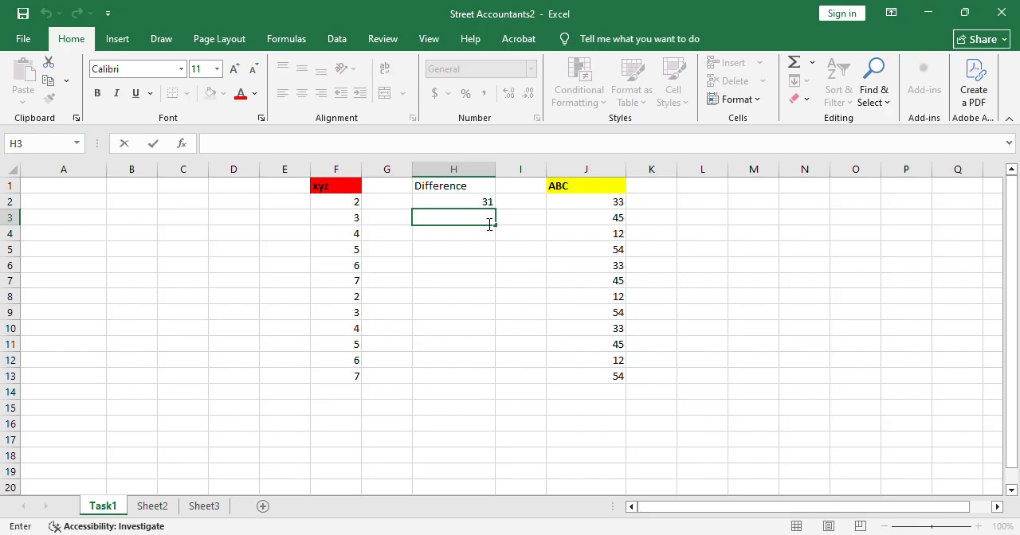
type("=")
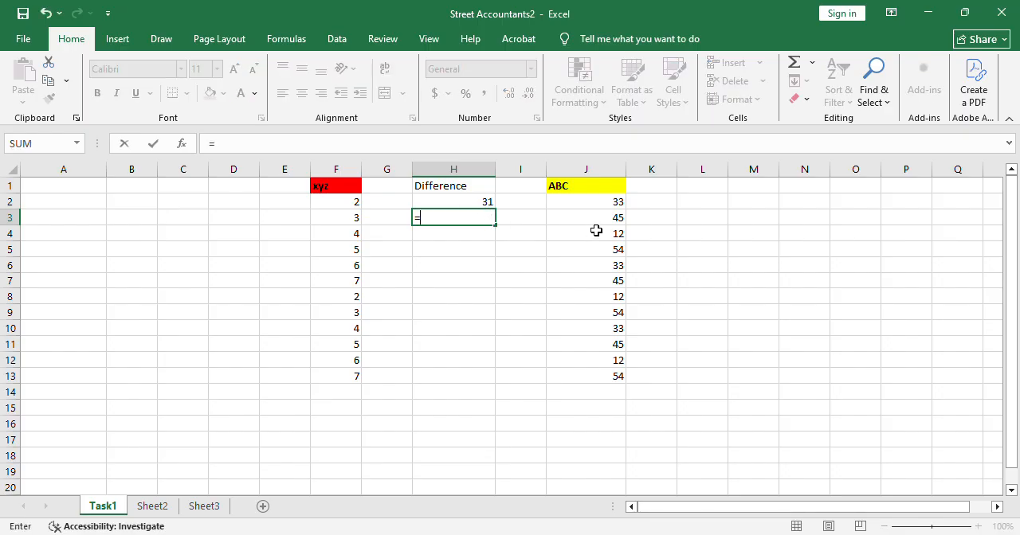
left_click(617, 224)
type("-")
left_click(359, 224)
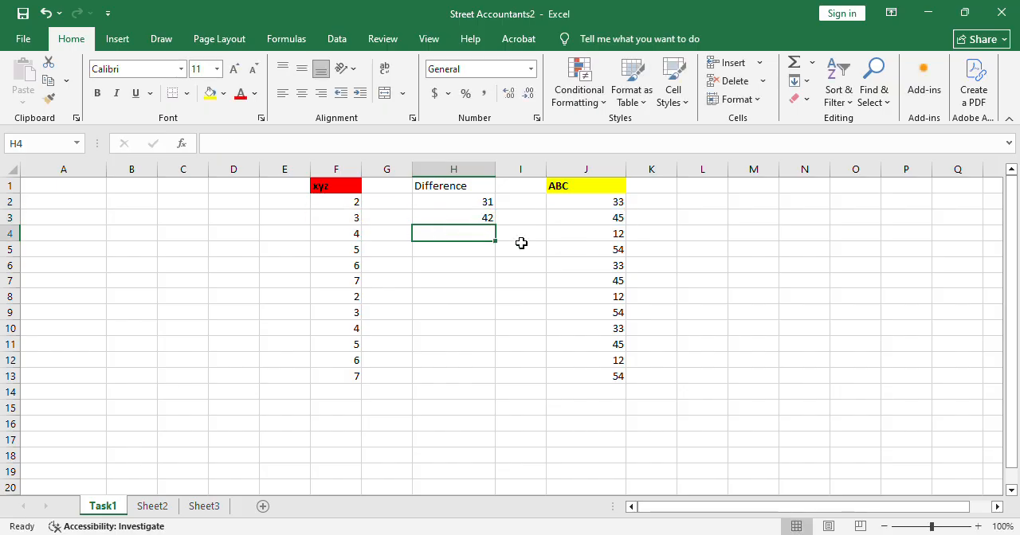
left_click(485, 257)
left_click(484, 279)
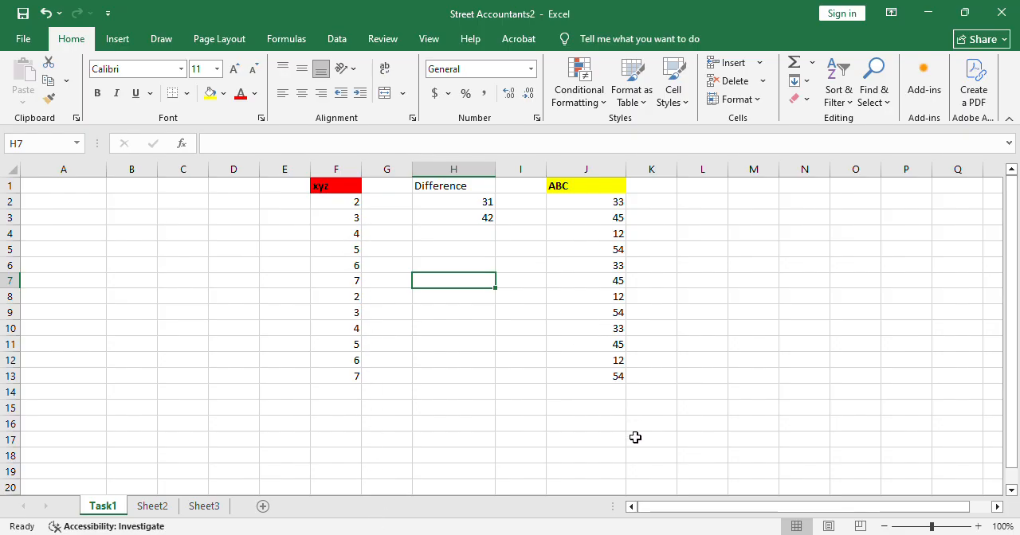
Clear the difference formulas from cells H3 and H2.
left_click(484, 223)
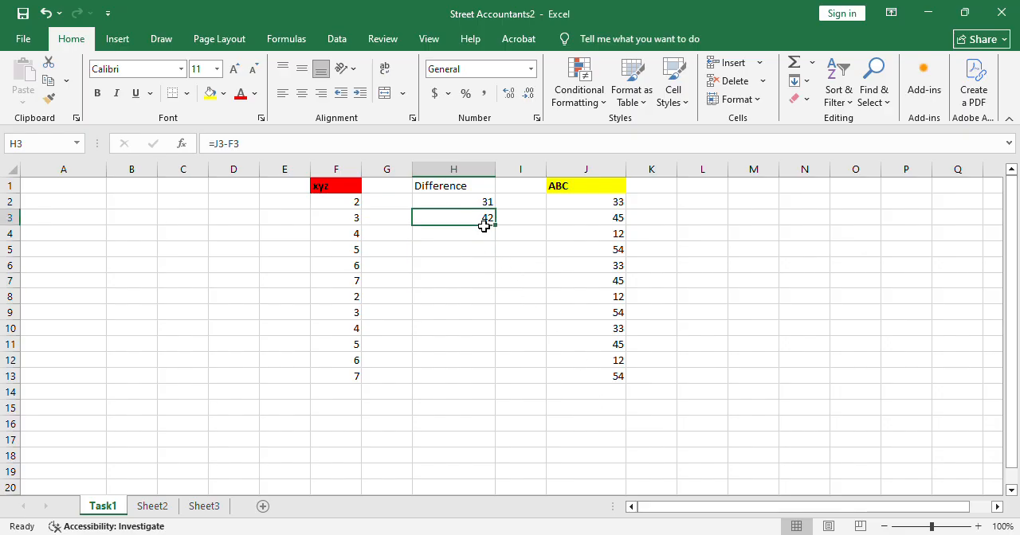
double_click(484, 226)
left_click(483, 204)
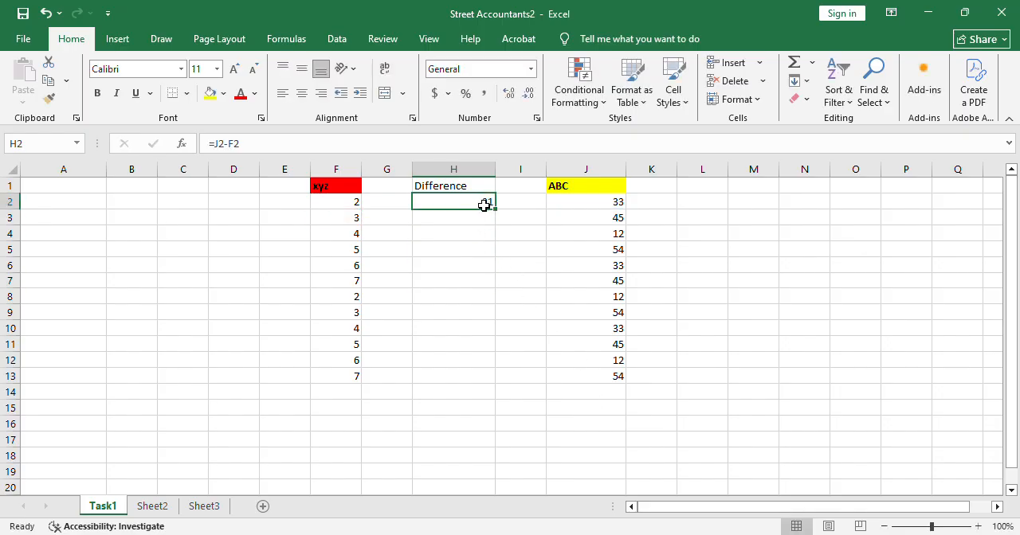
double_click(484, 206)
double_click(428, 202)
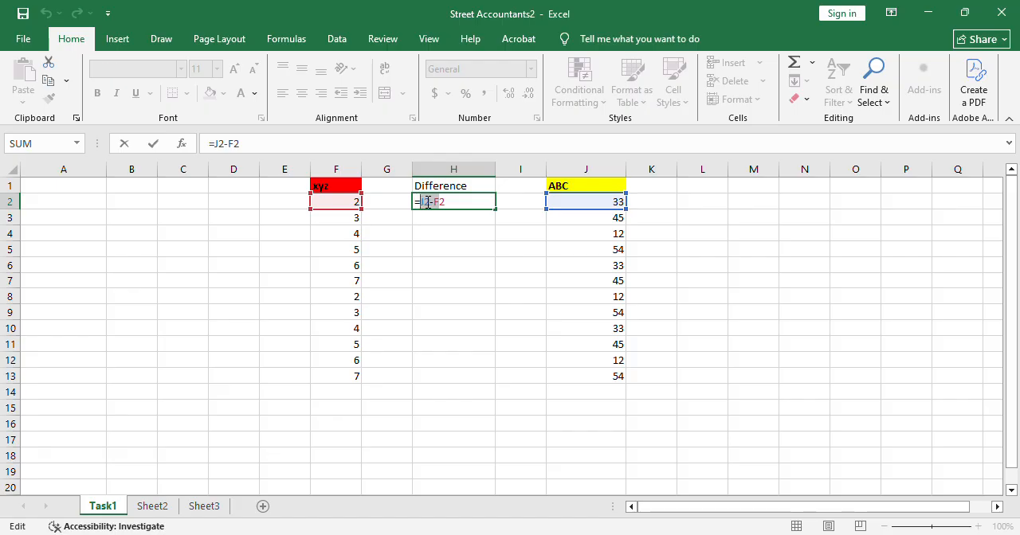
key("BackSpace")
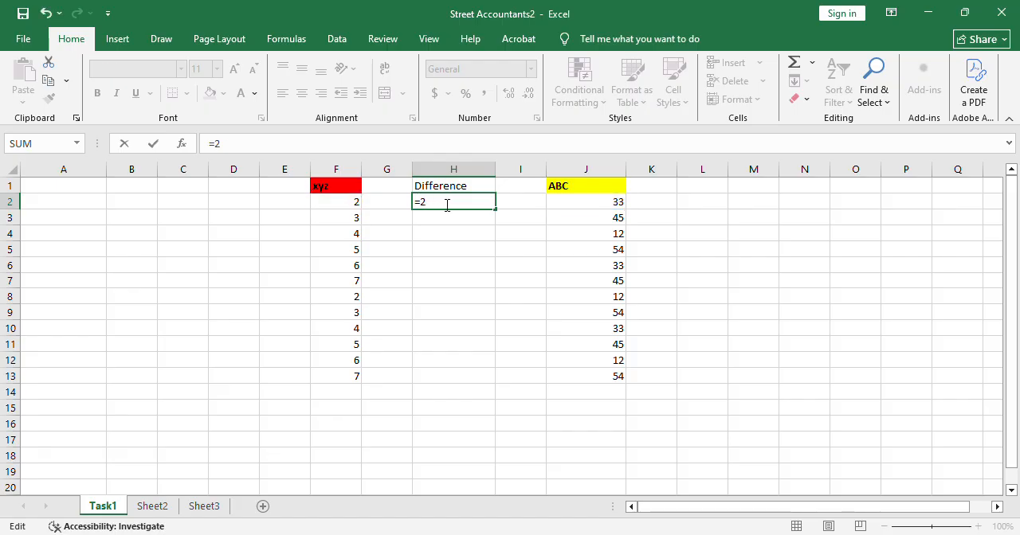
key("BackSpace")
left_click(458, 280)
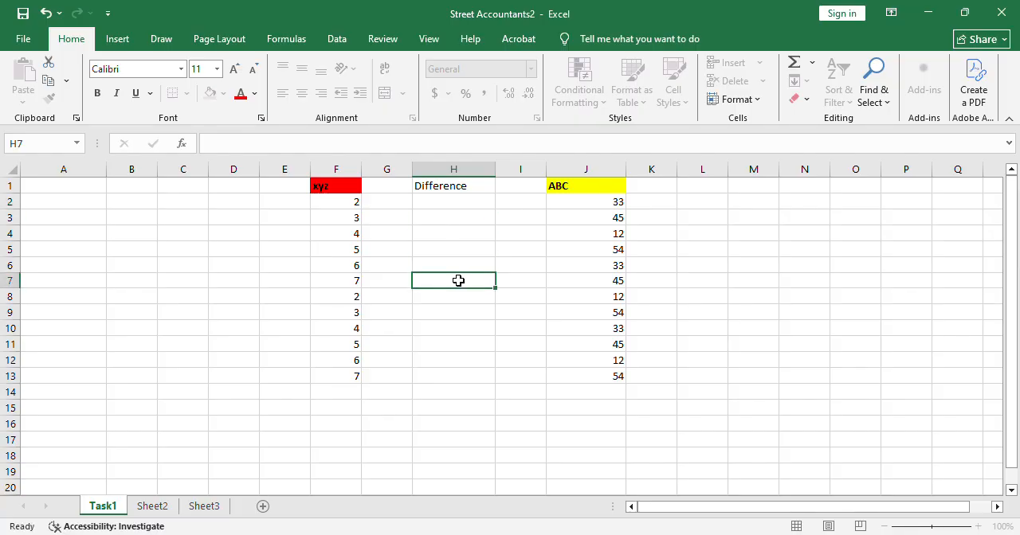
Enter the subtraction formula =J2-F2 again in the empty cell H2 and reselect that cell.
left_click(448, 209)
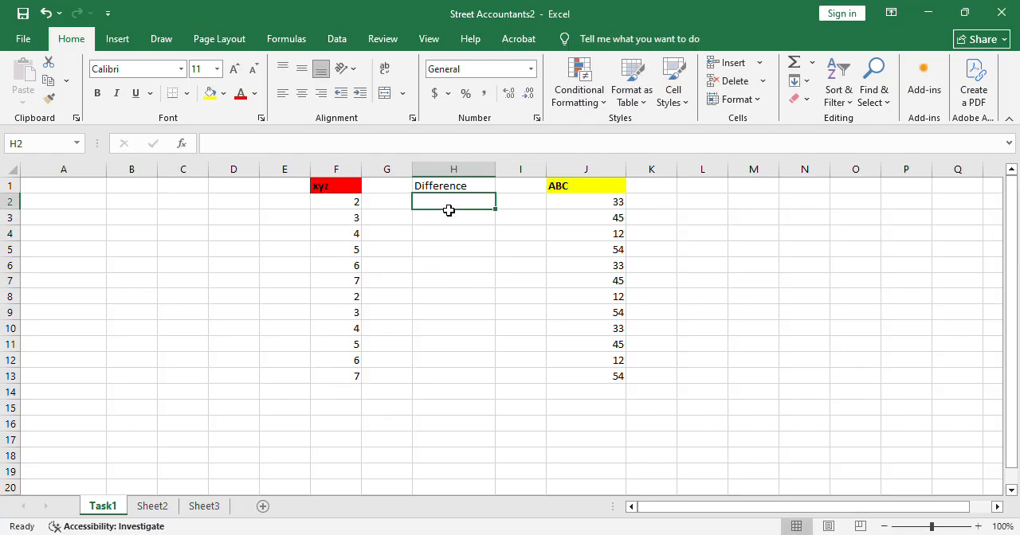
double_click(450, 212)
type("=")
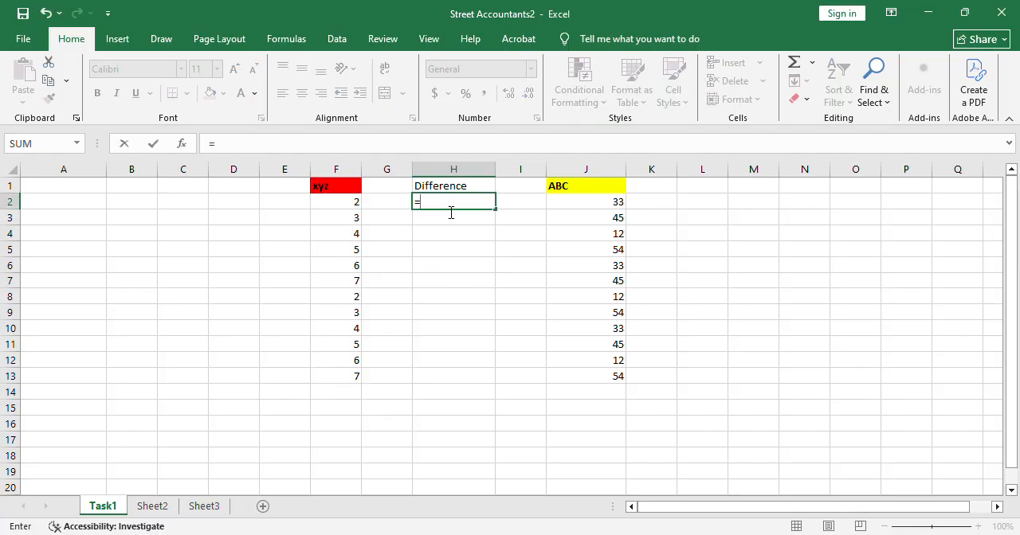
left_click(592, 207)
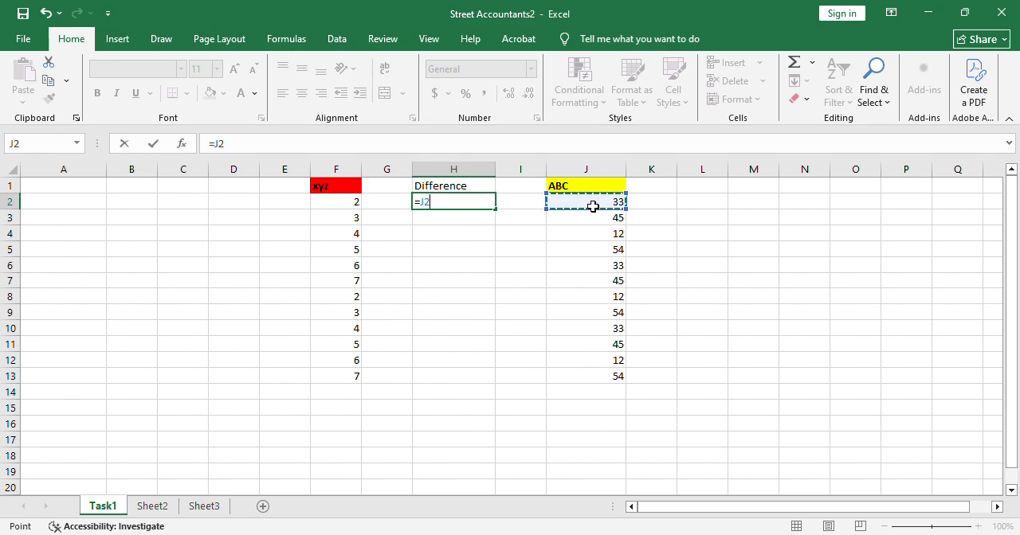
type("-")
left_click(359, 209)
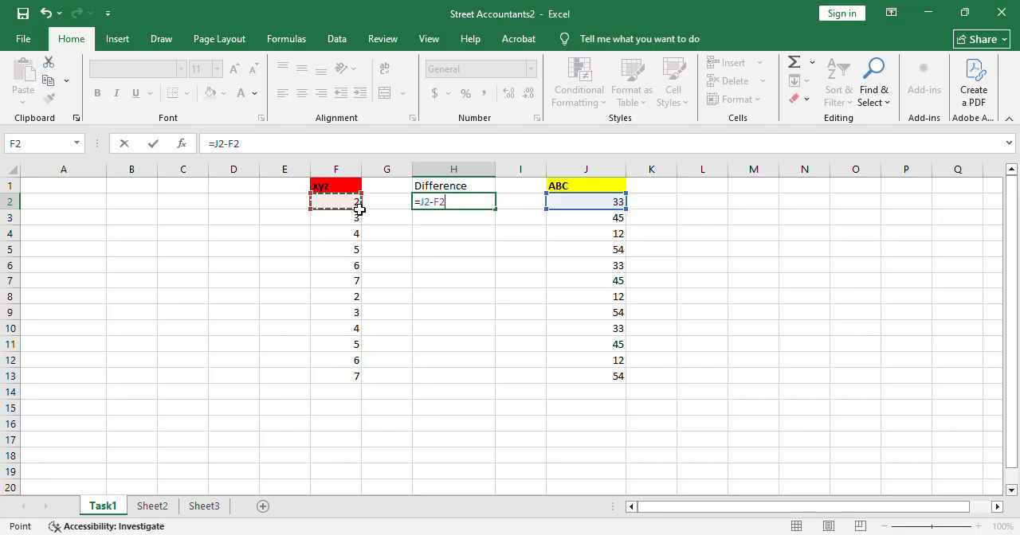
key("Return")
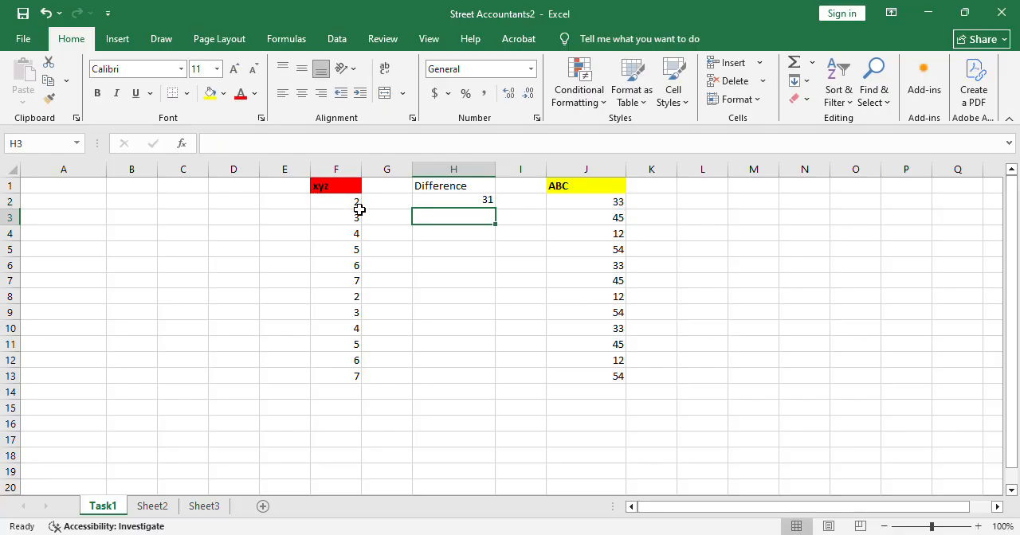
left_click(475, 208)
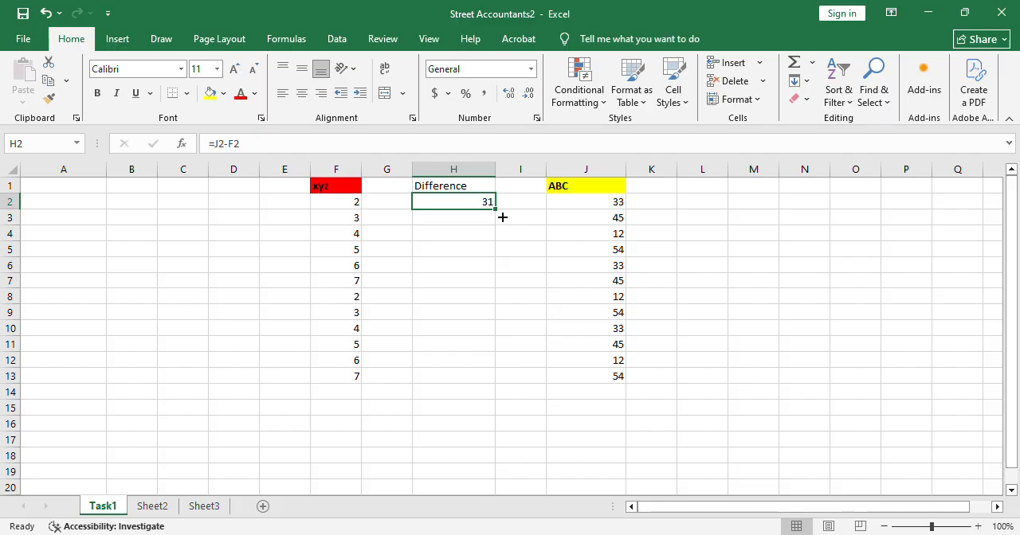
Fill the difference formula from H2 down to H13 and inspect the copied formula in cell H6.
left_click_drag(502, 217, 511, 384)
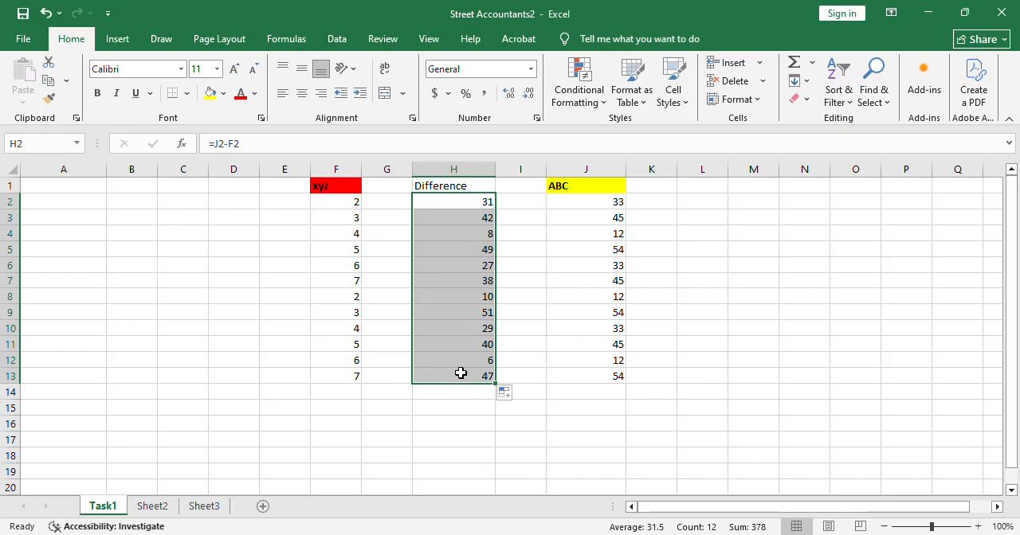
left_click(485, 273)
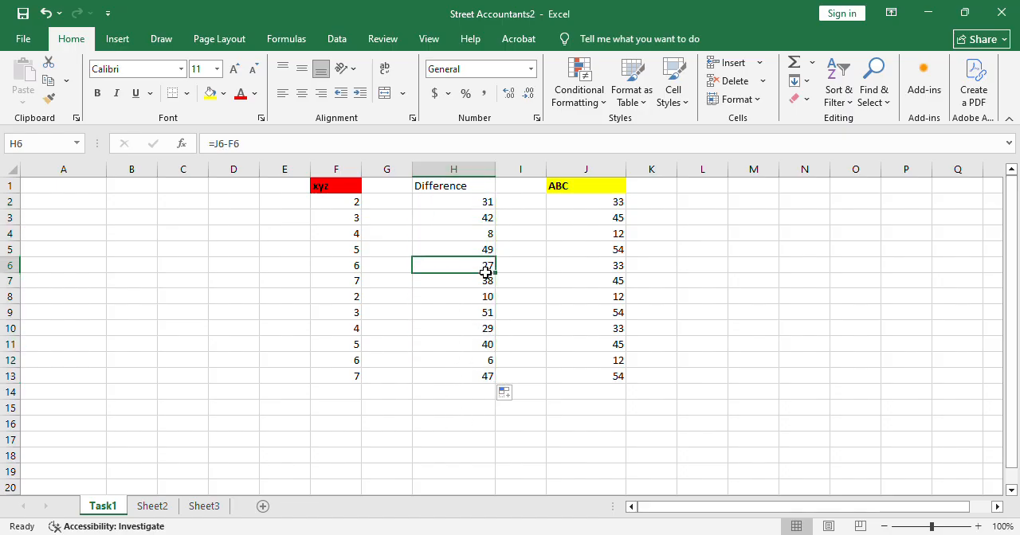
double_click(475, 271)
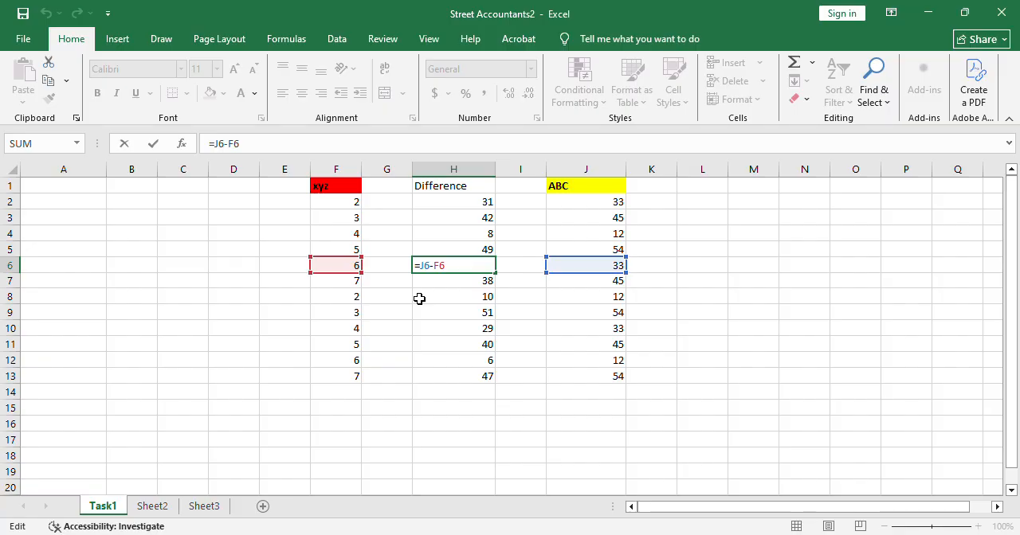
key("Escape")
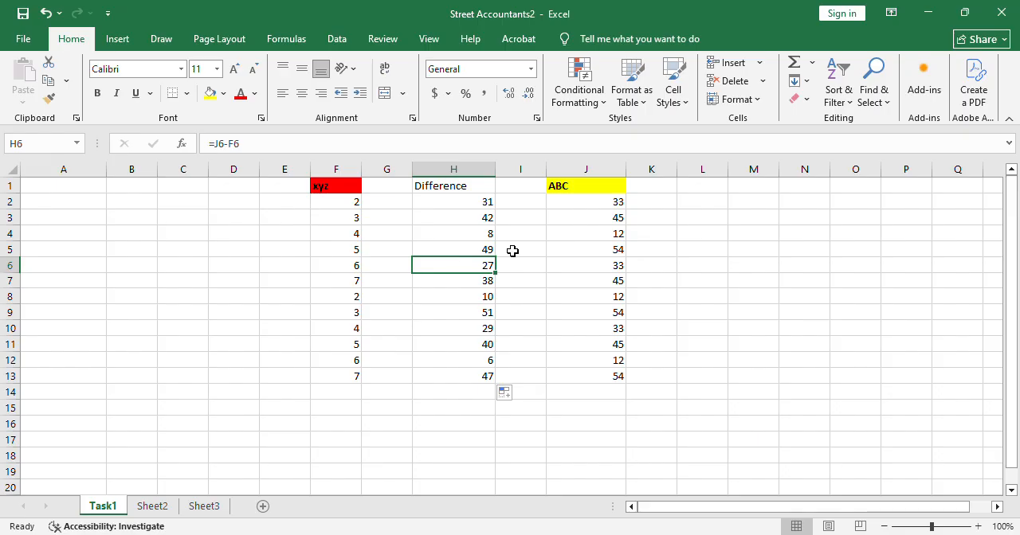
Enter the column header Product in cell M1.
left_click(762, 194)
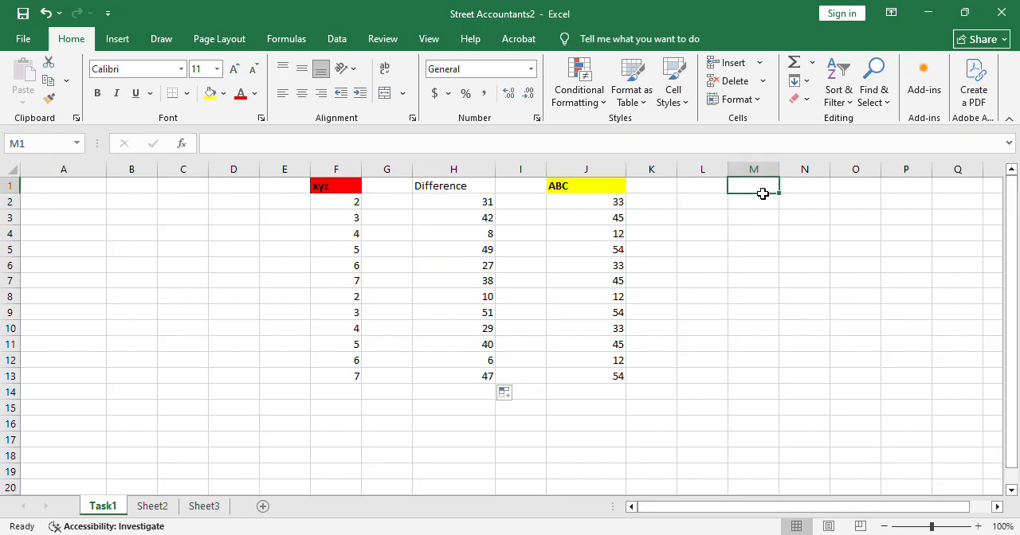
type("Product")
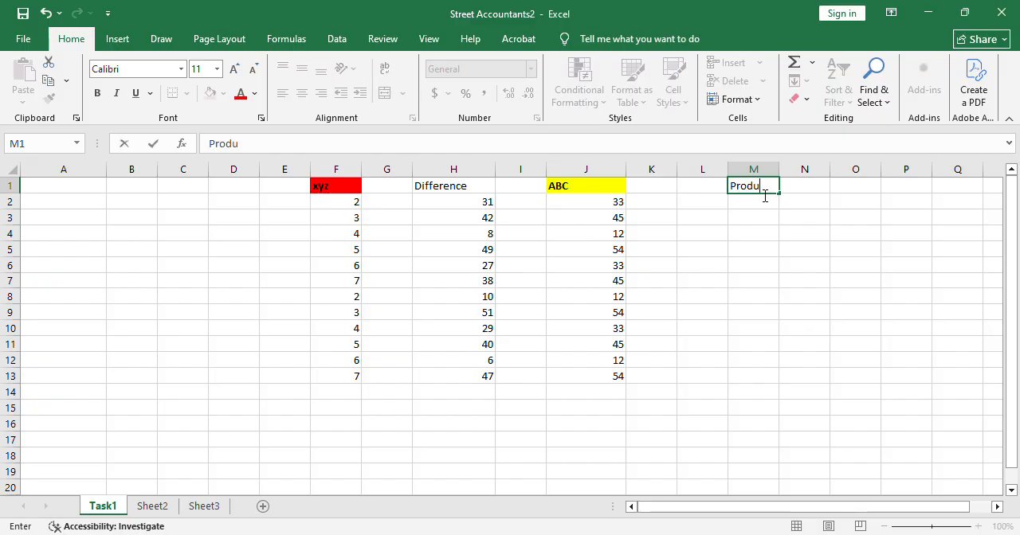
left_click(786, 255)
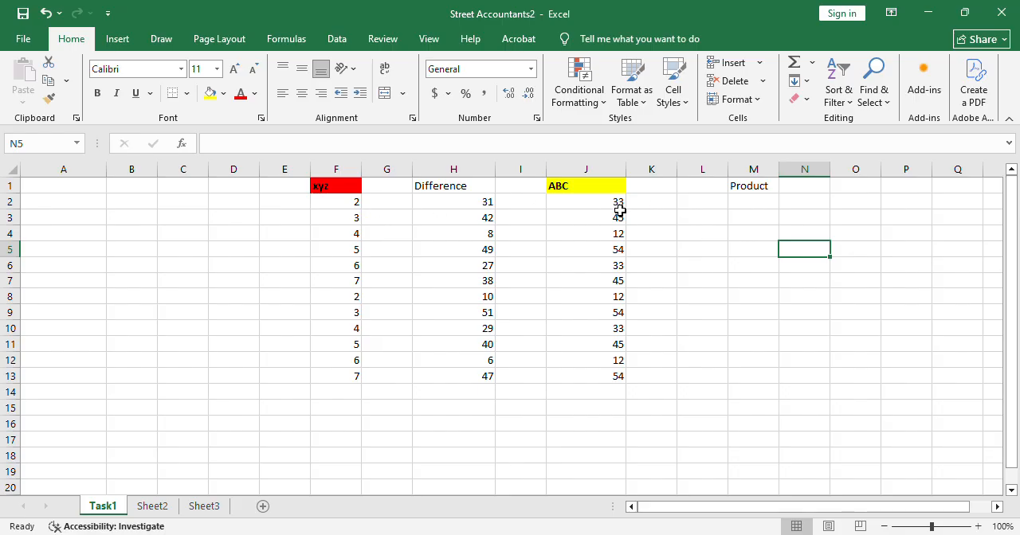
Enter the formula =F2*J2 in cell M2 to multiply the xyz value by the ABC value.
double_click(759, 208)
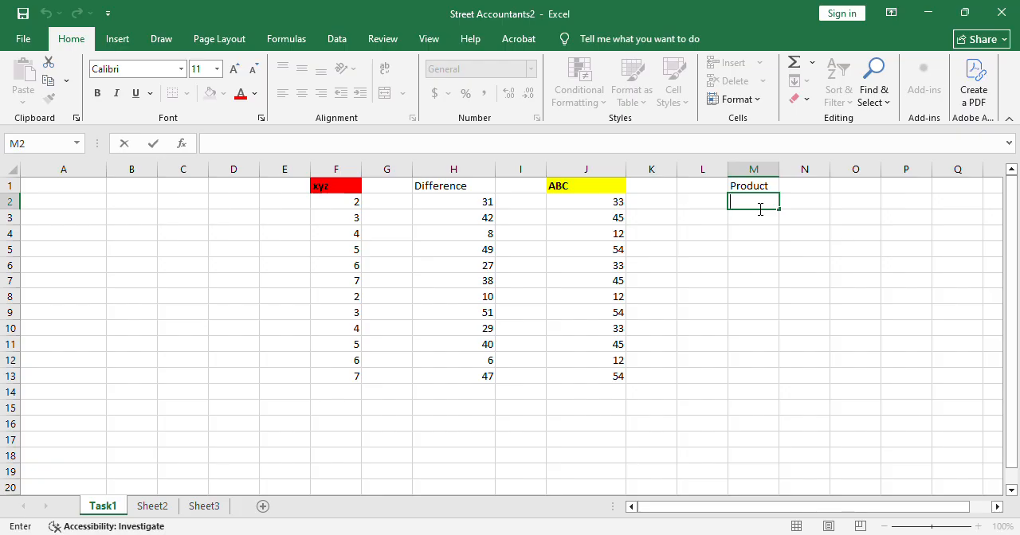
type("=")
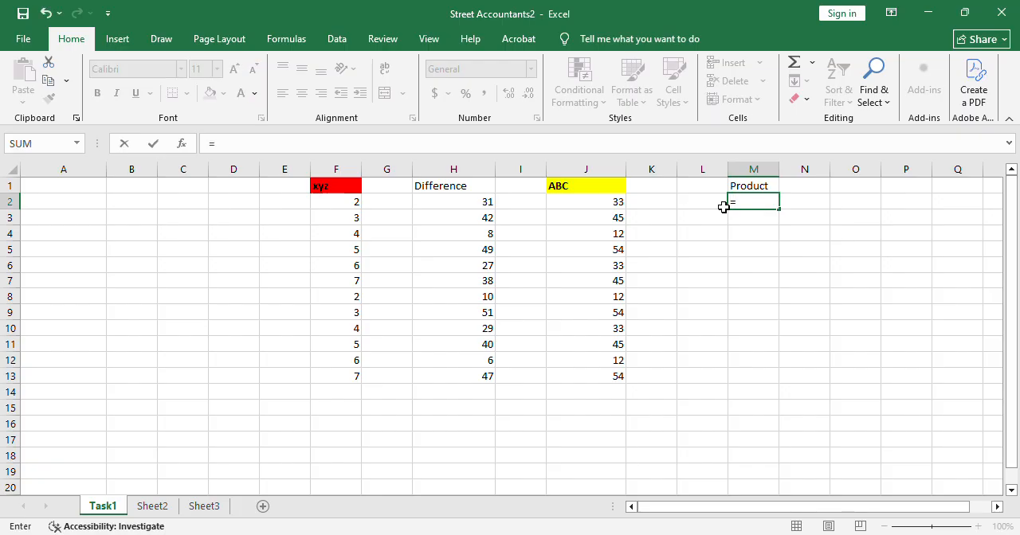
left_click(333, 209)
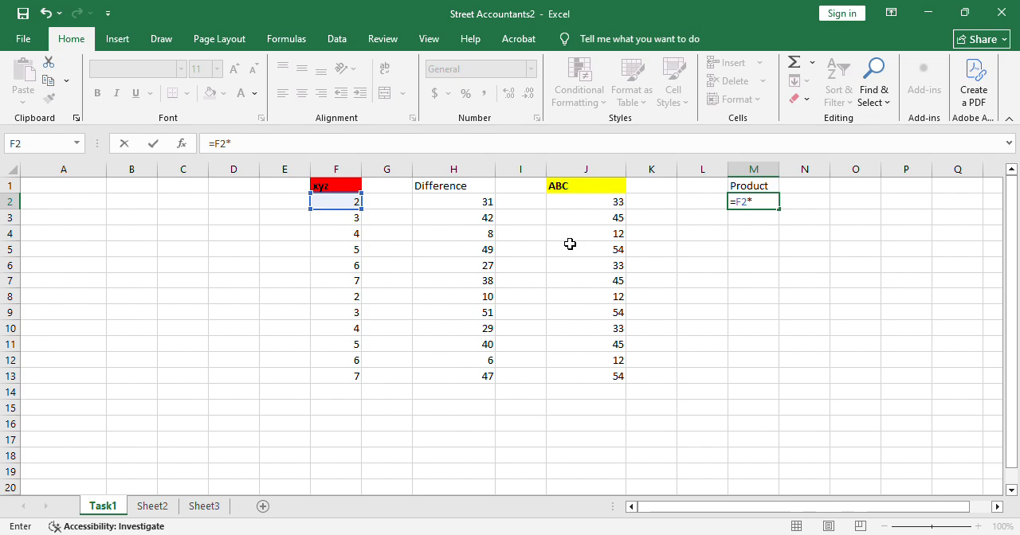
left_click(607, 206)
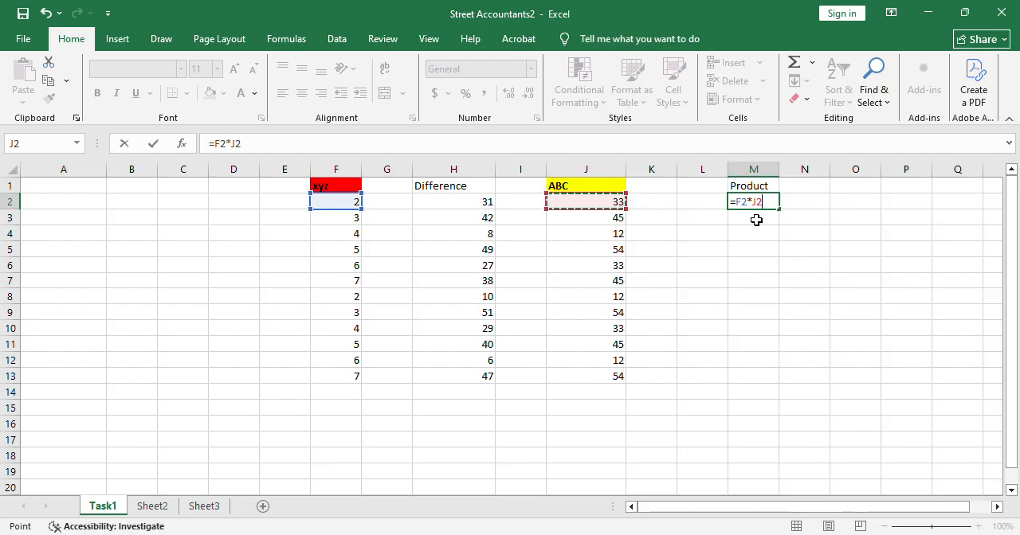
key("Return")
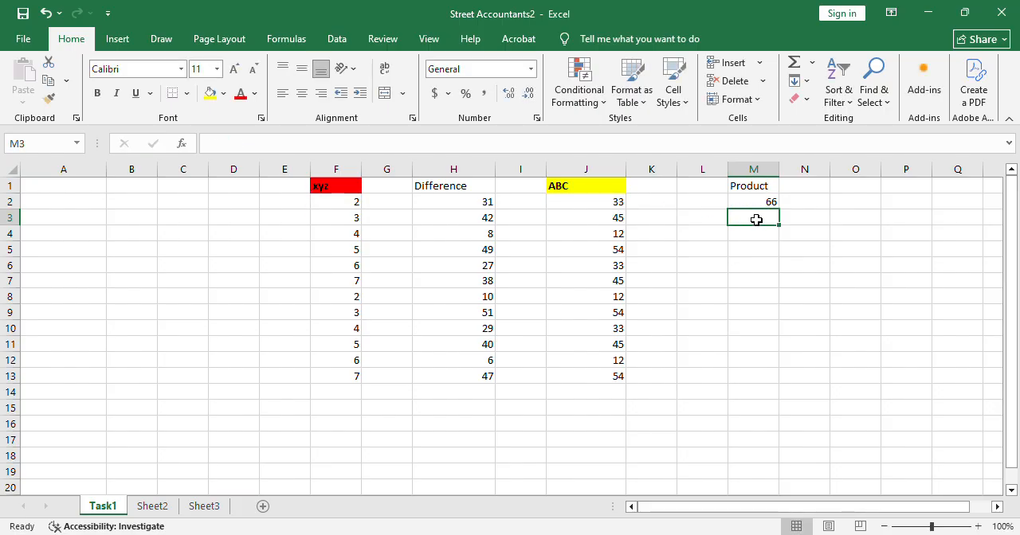
Fill the multiplication formula from cell M2 down through M13.
left_click(758, 205)
left_click(767, 224)
left_click(754, 205)
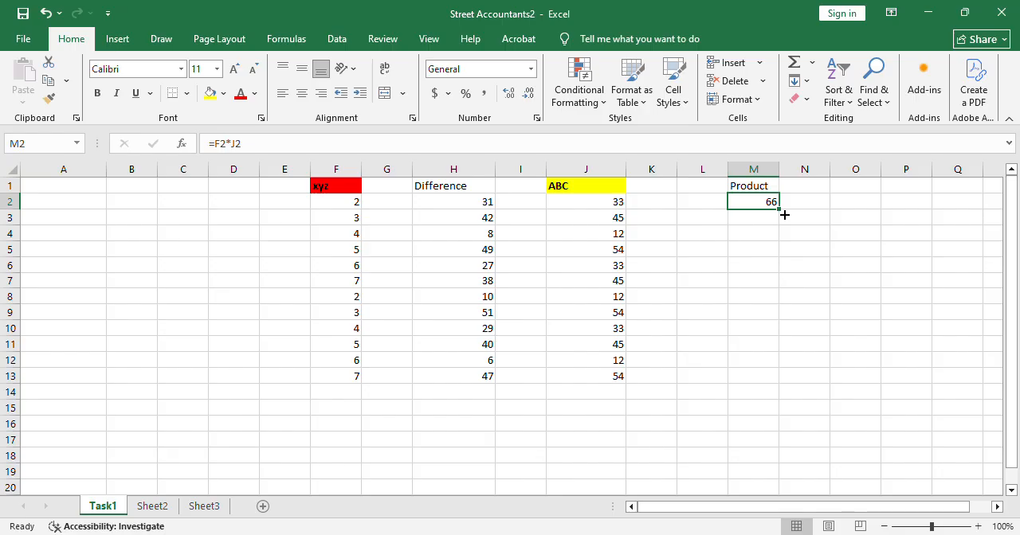
left_click_drag(784, 215, 783, 389)
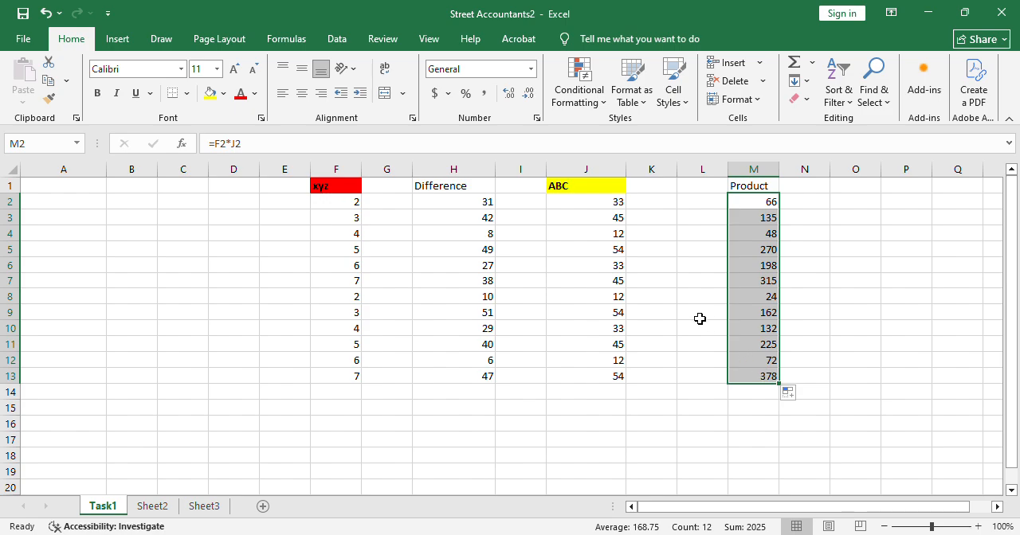
Enter the column header Division in cell O1.
left_click(874, 193)
type("d")
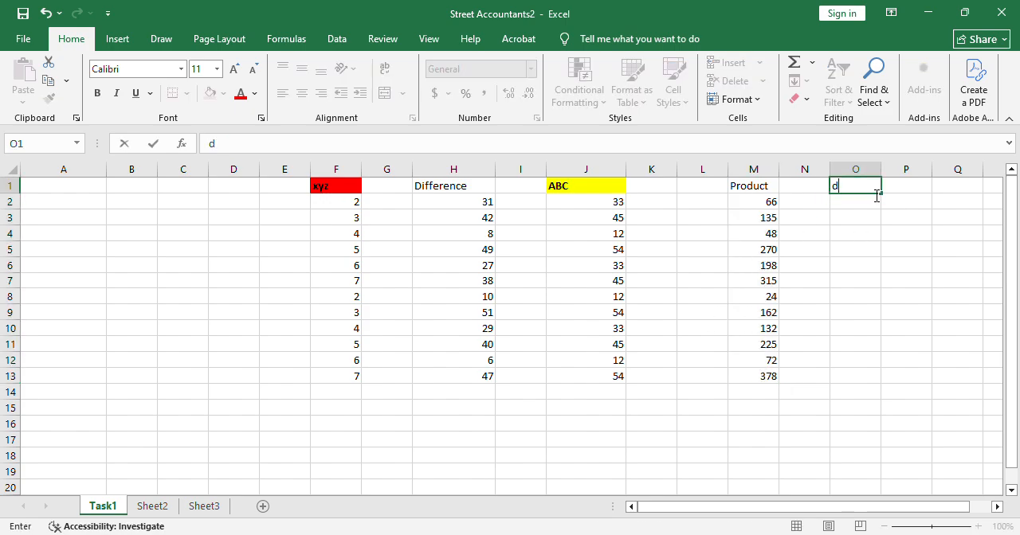
type("vi")
type("D")
key("BackSpace")
key("BackSpace")
key("BackSpace")
key("BackSpace")
type("Div")
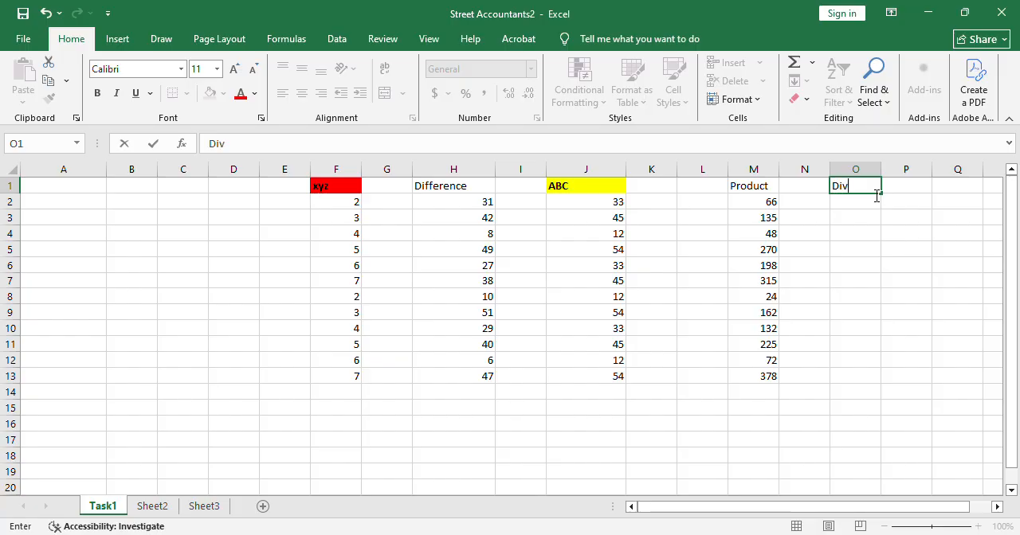
type("ision")
key("Return")
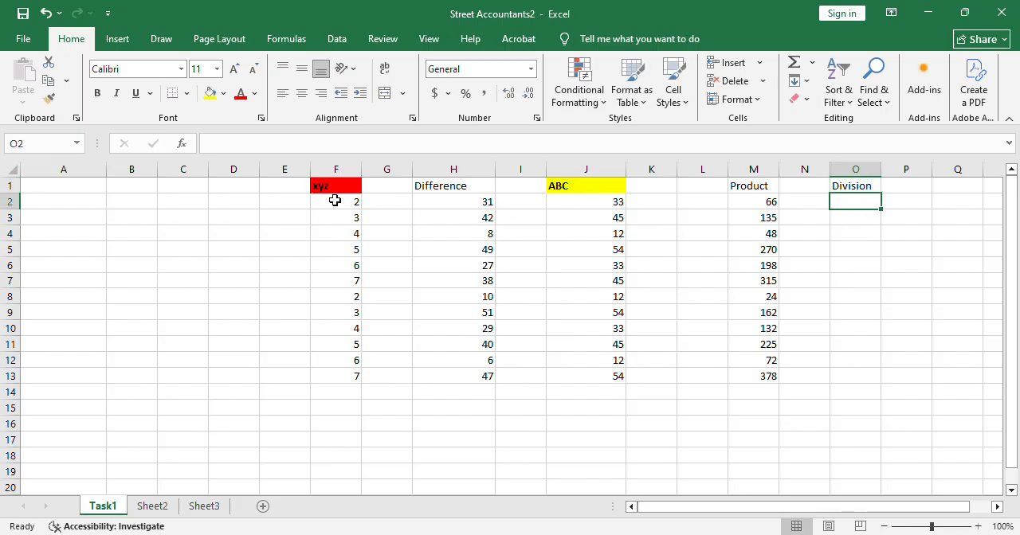
left_click_drag(353, 202, 353, 330)
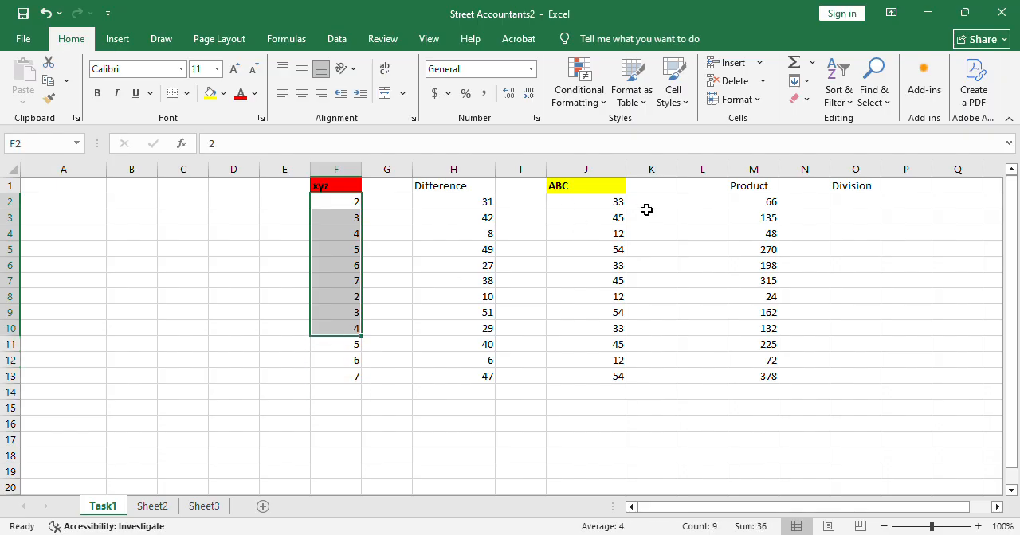
left_click_drag(630, 204, 629, 380)
left_click_drag(615, 211, 588, 371)
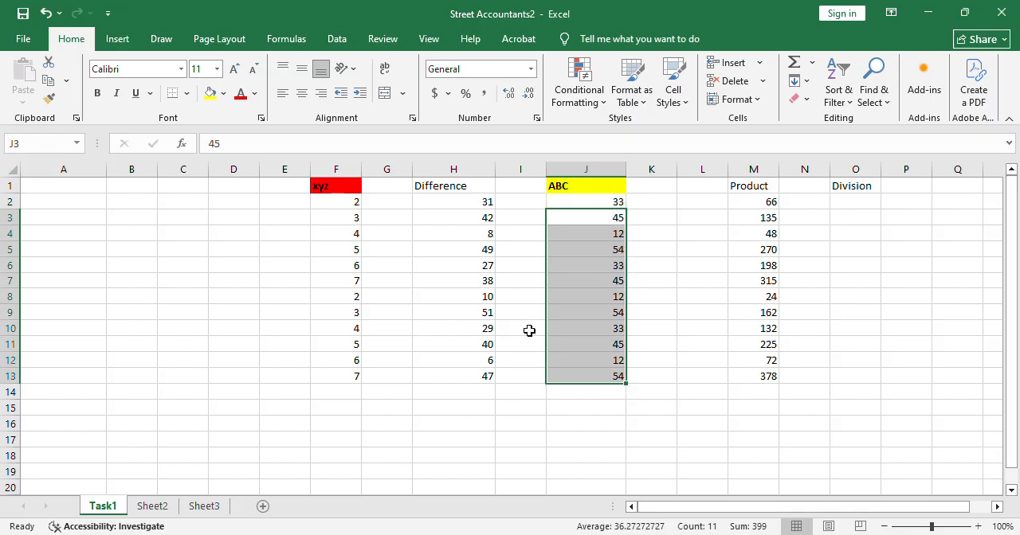
left_click_drag(347, 204, 355, 390)
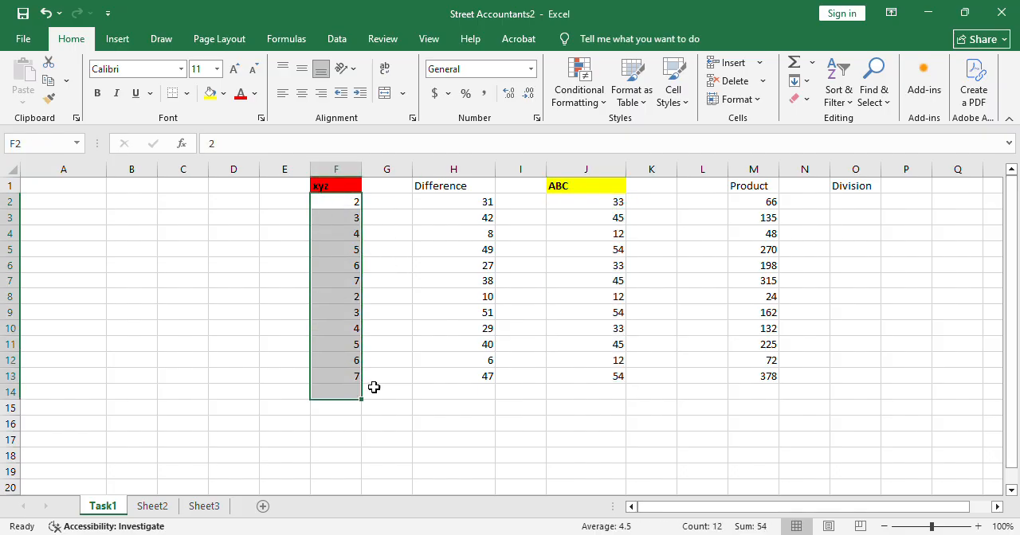
Enter the formula =J2/F2 in cell O2 to divide the ABC value by the xyz value.
left_click(872, 204)
double_click(871, 205)
type("=")
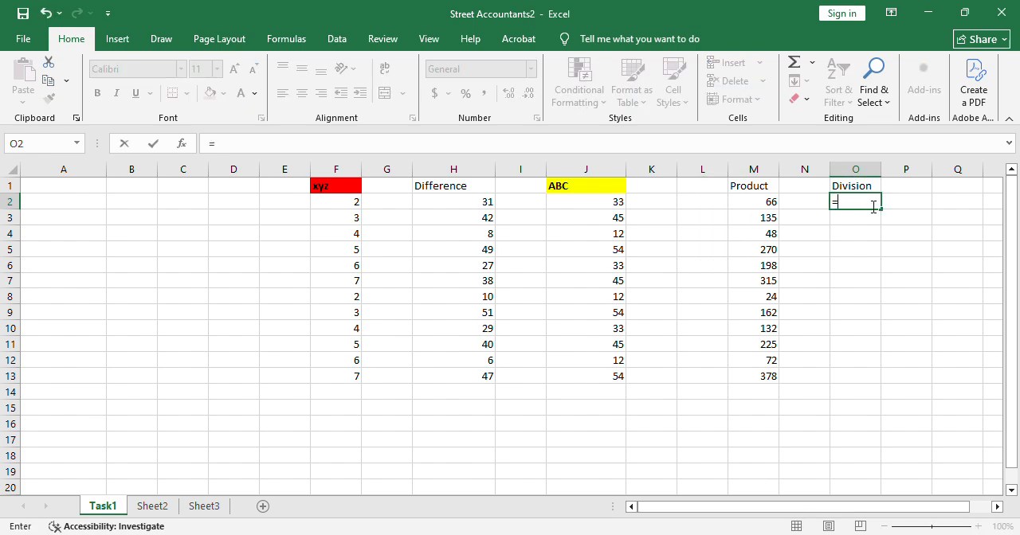
left_click(614, 204)
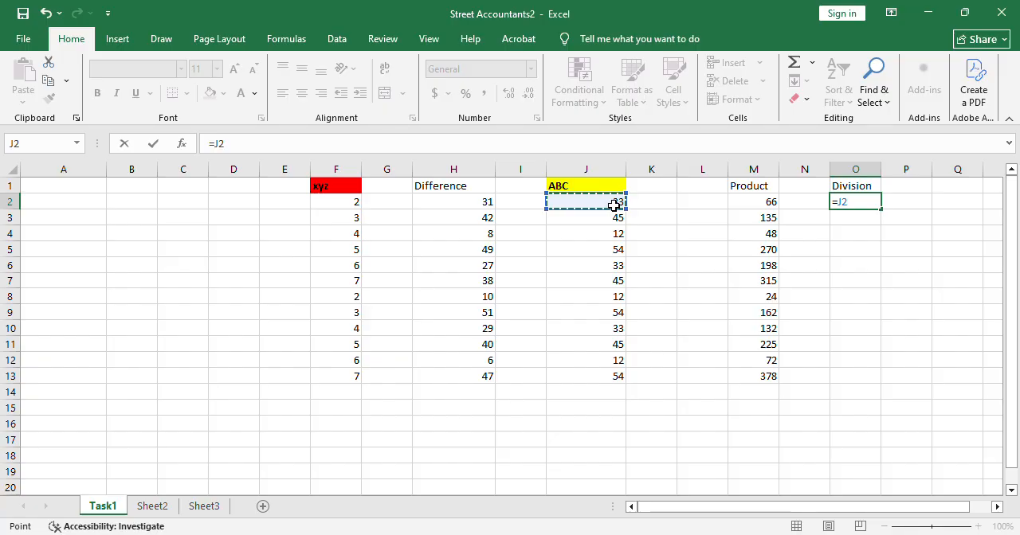
type("/")
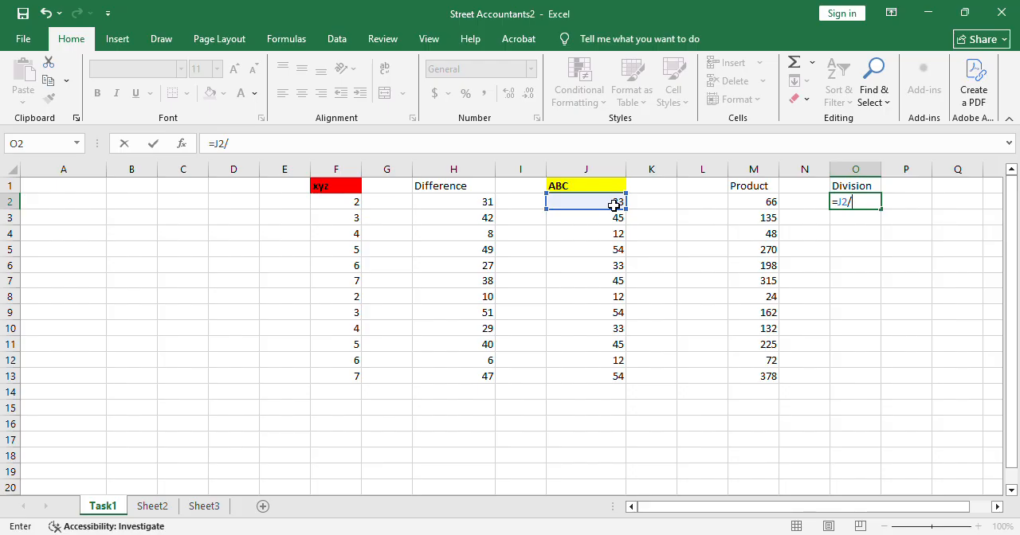
left_click(349, 208)
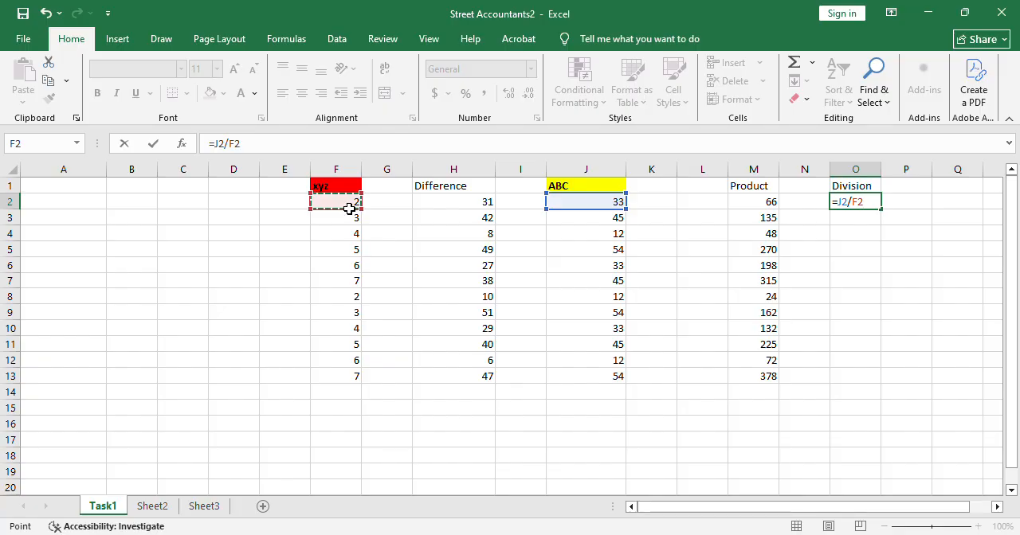
key("Return")
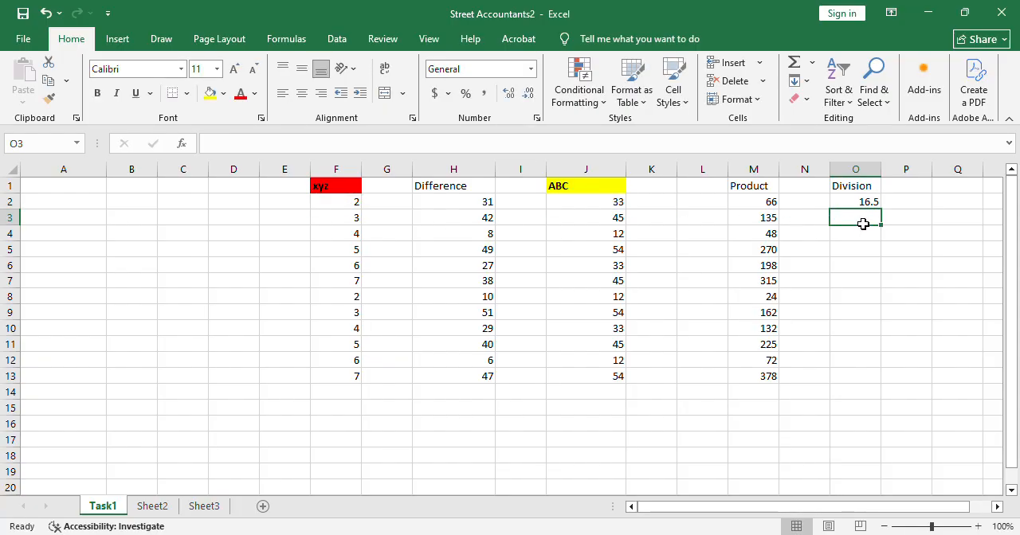
Fill the division formula from cell O2 down through O12.
mouse_move(844, 221)
left_mouse_down()
mouse_move(631, 216)
mouse_move(863, 218)
left_mouse_up()
left_click(615, 222)
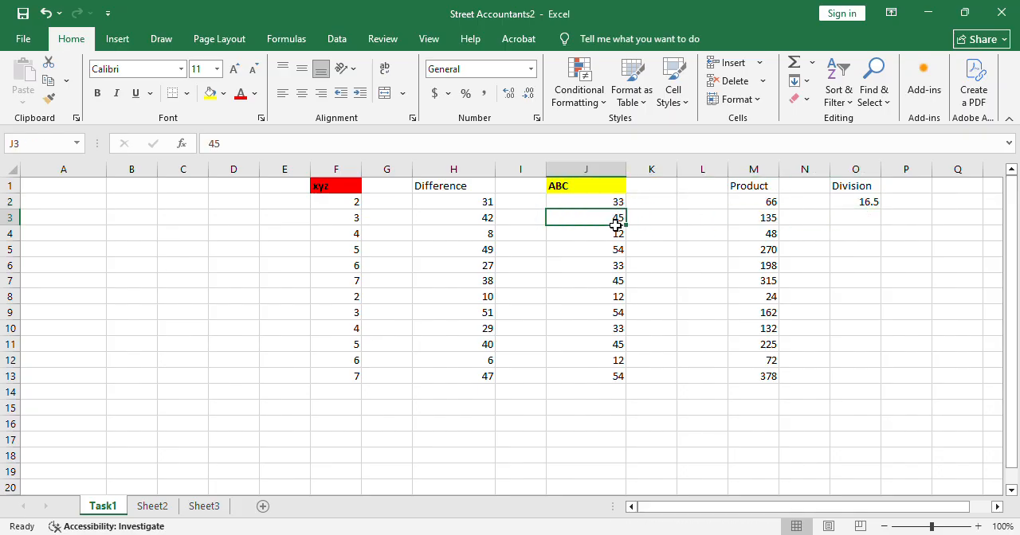
left_click(348, 220)
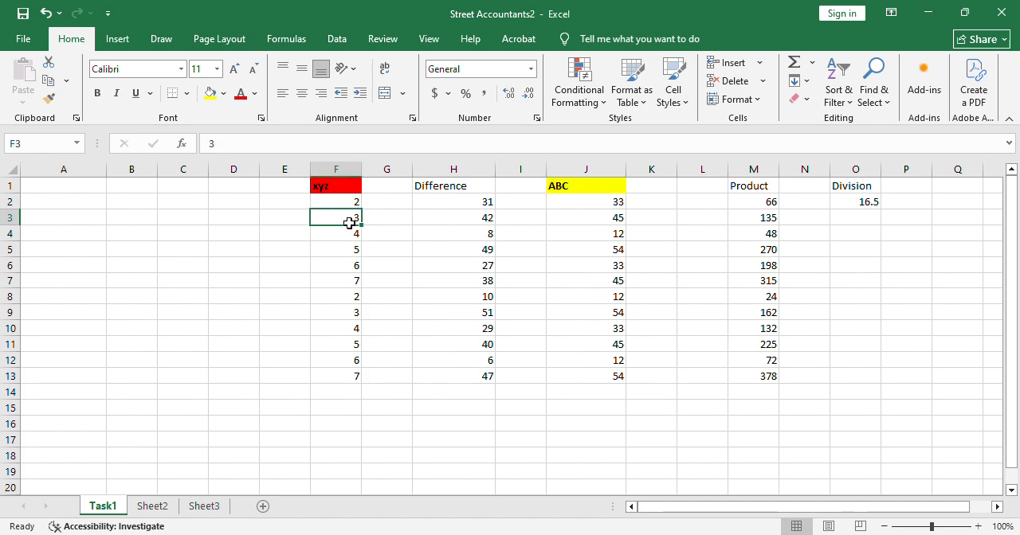
left_click(868, 204)
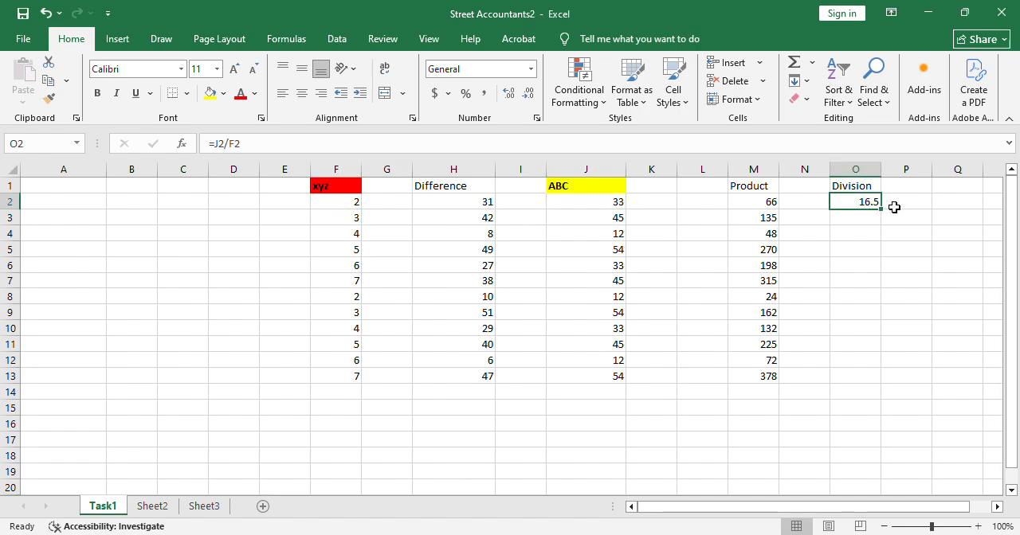
left_click_drag(884, 213, 904, 376)
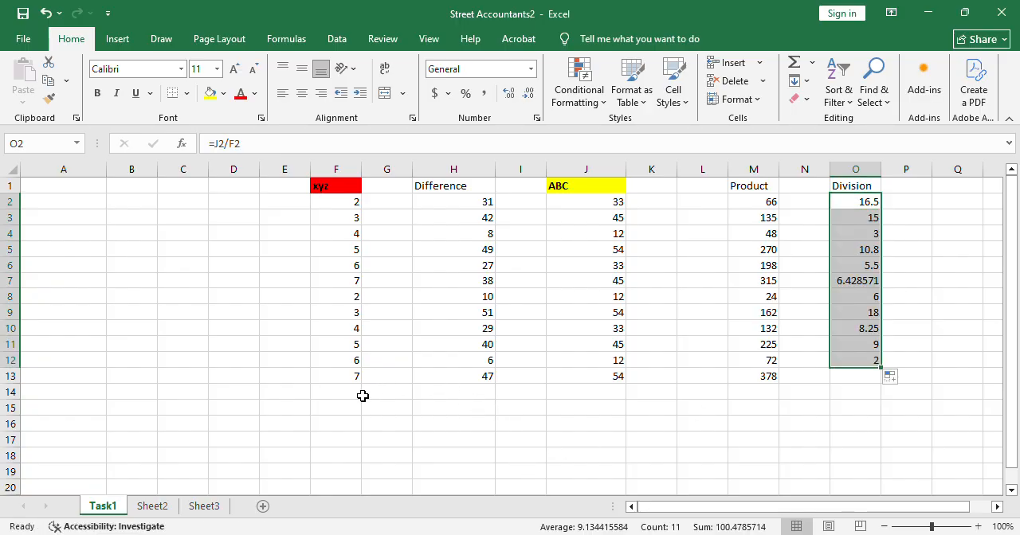
Total the xyz values F2:F13 with AutoSum in cell F14 and select the total to check its formula.
left_click(361, 396)
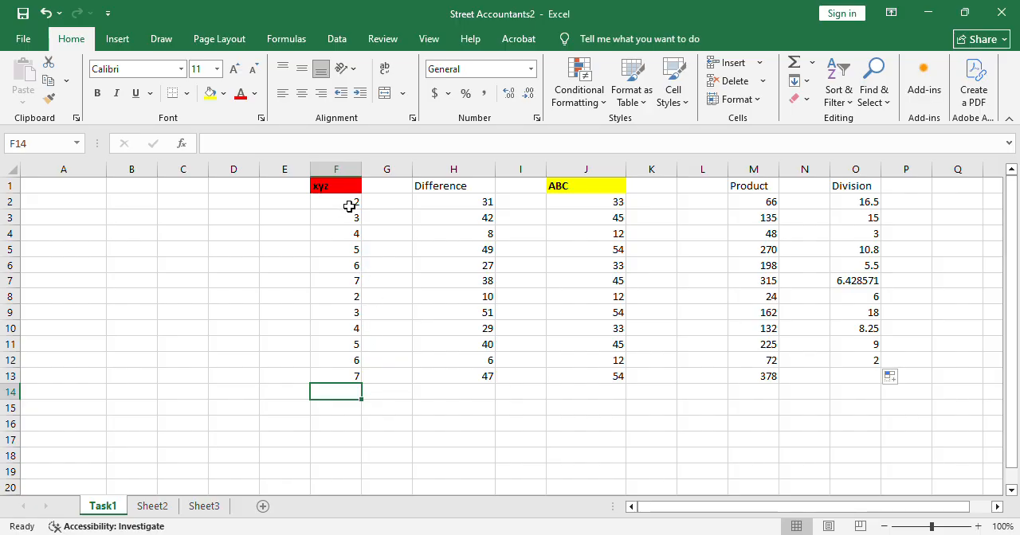
left_click_drag(349, 207, 354, 380)
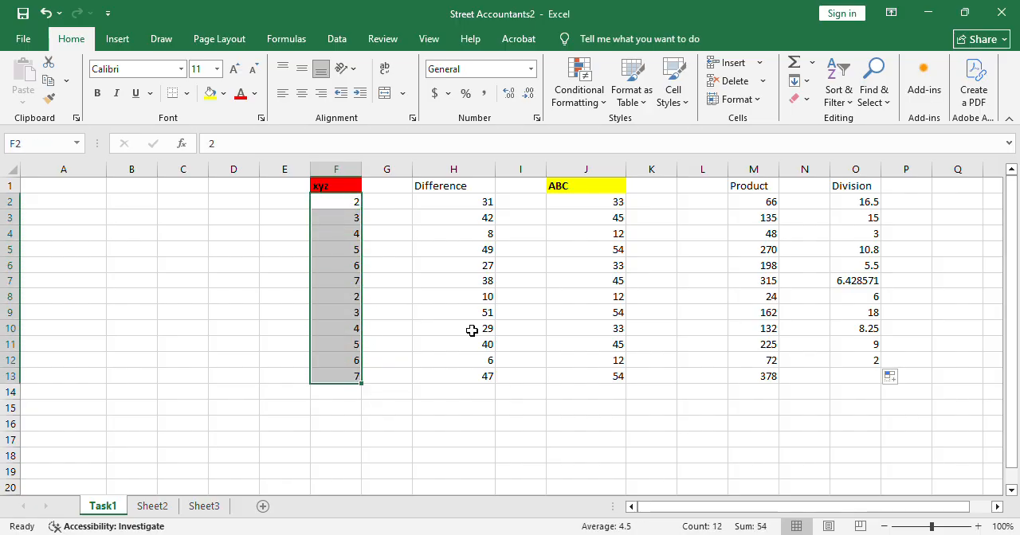
left_click(794, 64)
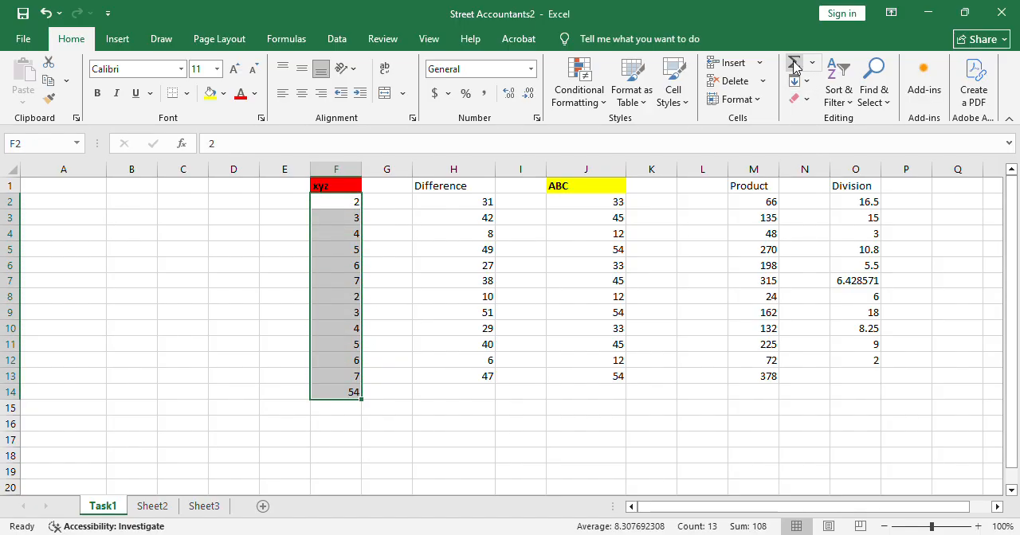
left_click(348, 393)
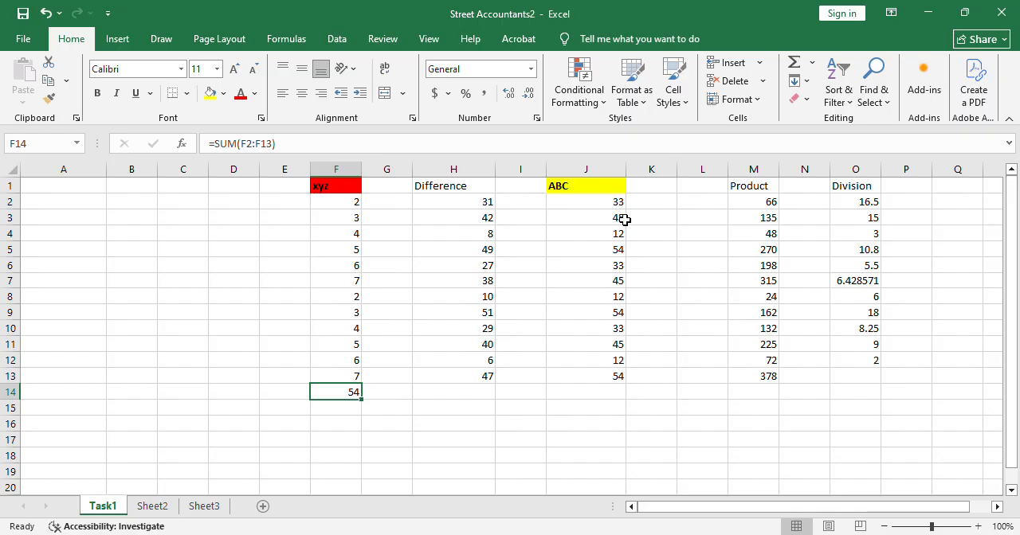
Enter the formula =AVERAGE(J2:J13) in cell J14 to average the ABC values.
left_click(611, 396)
double_click(611, 396)
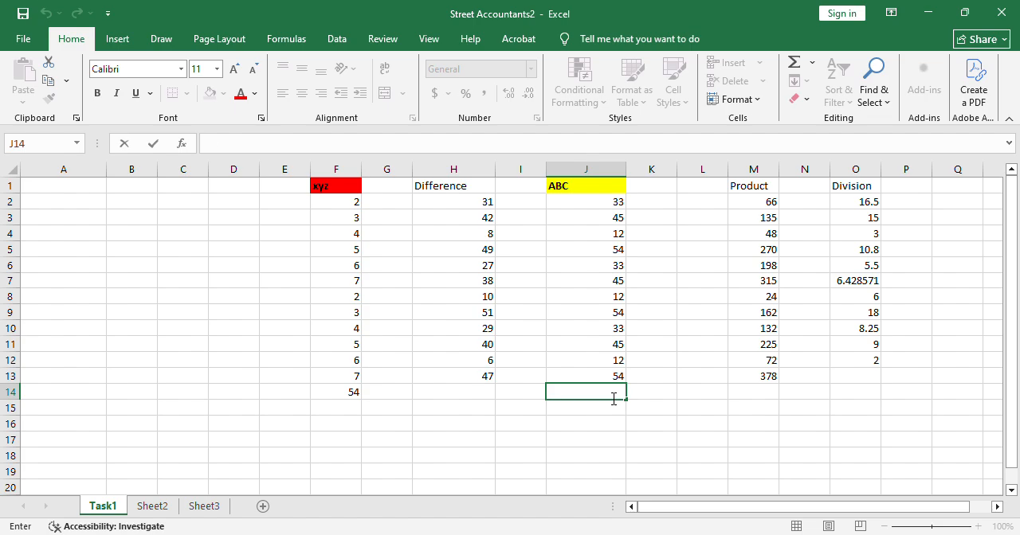
type("=")
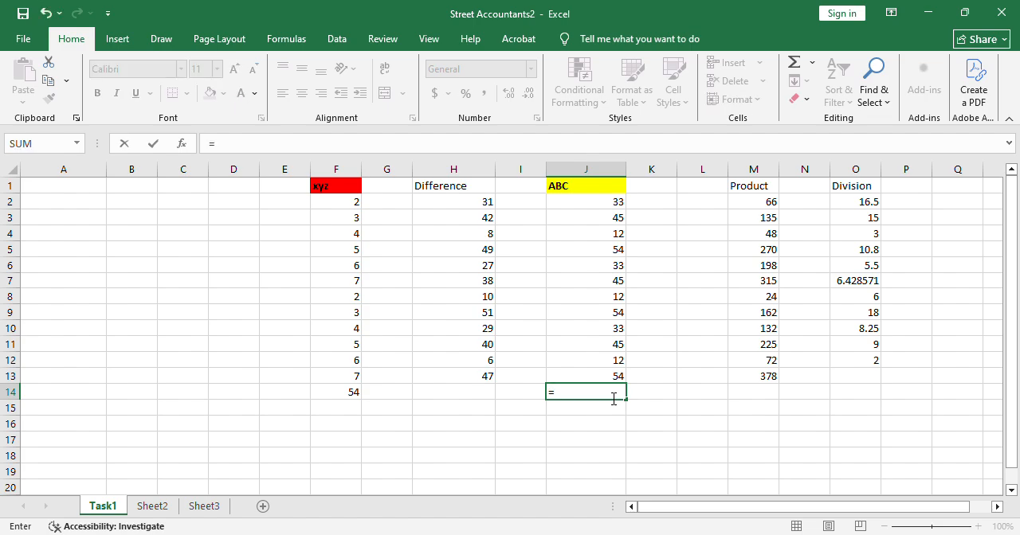
type("av")
key("Tab")
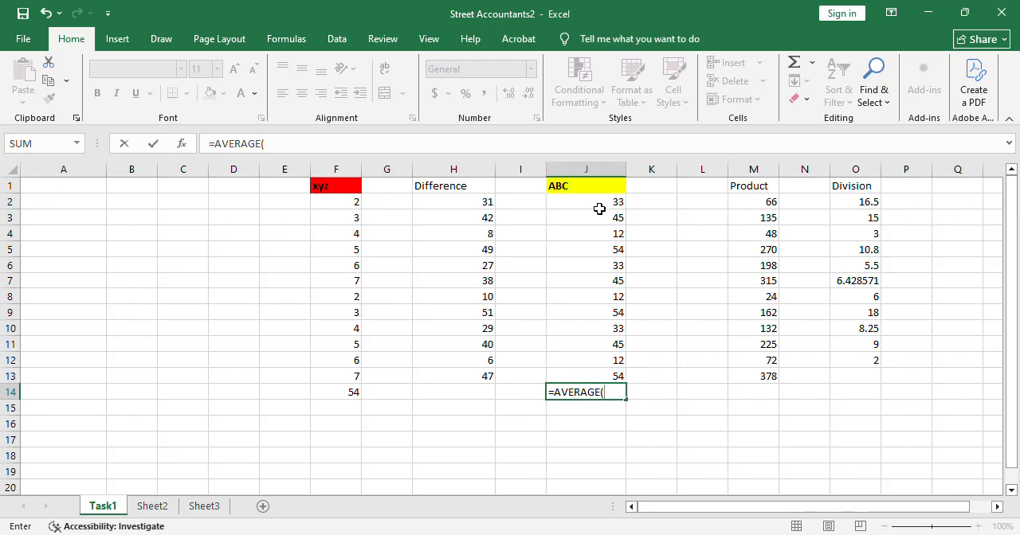
left_click_drag(599, 209, 613, 380)
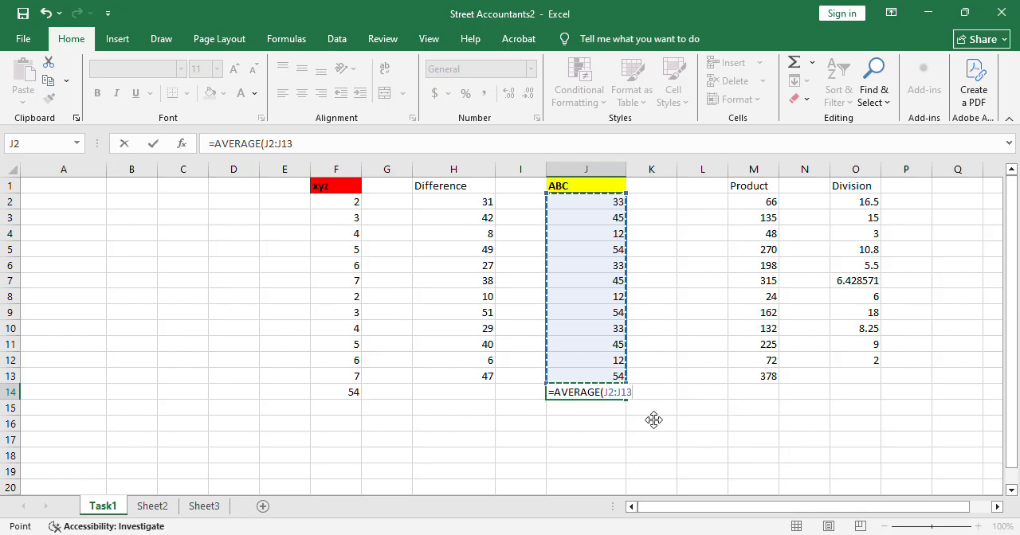
type(")")
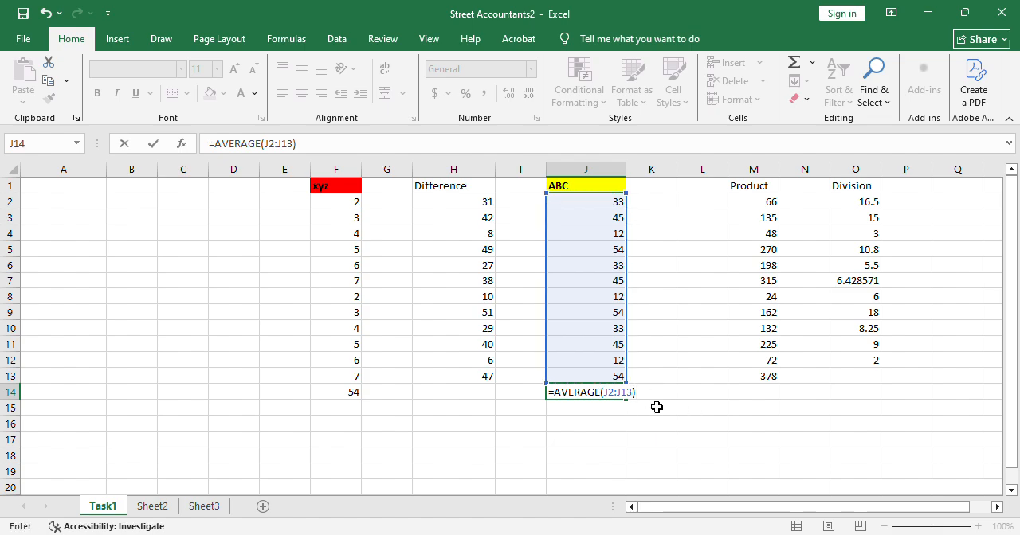
key("ctrl+Return")
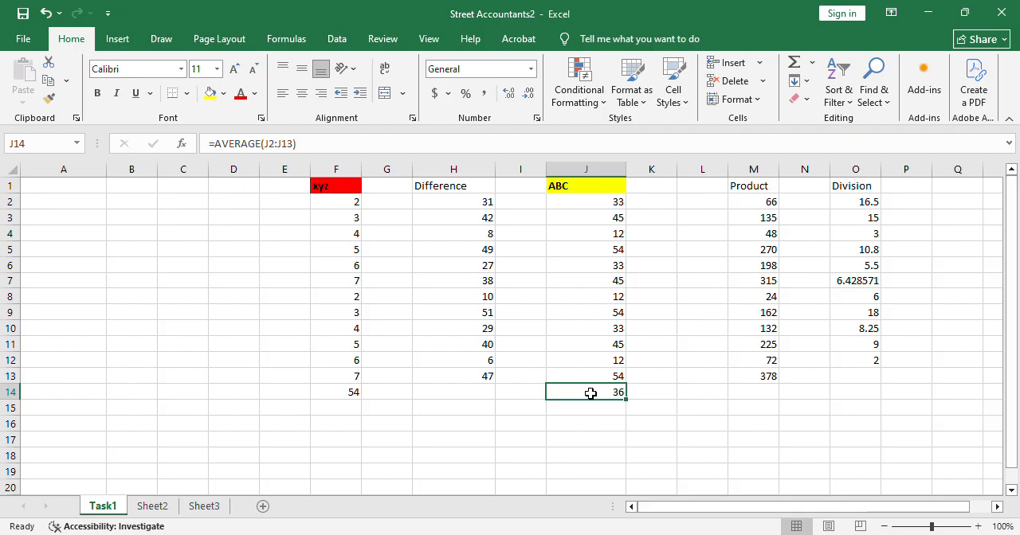
Make the ABC average in cell J14 bold with a light blue fill and check its formula.
left_click(99, 94)
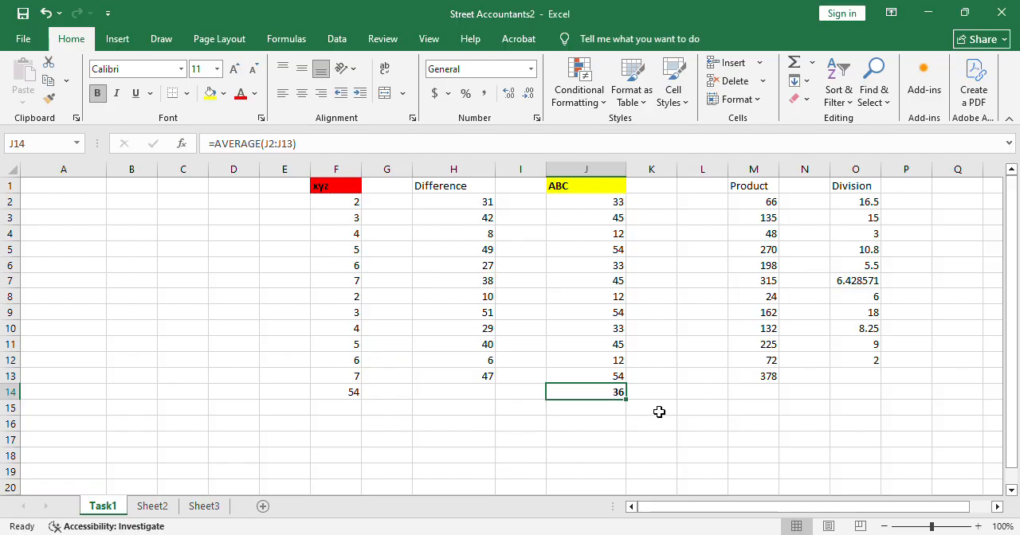
left_click(211, 94)
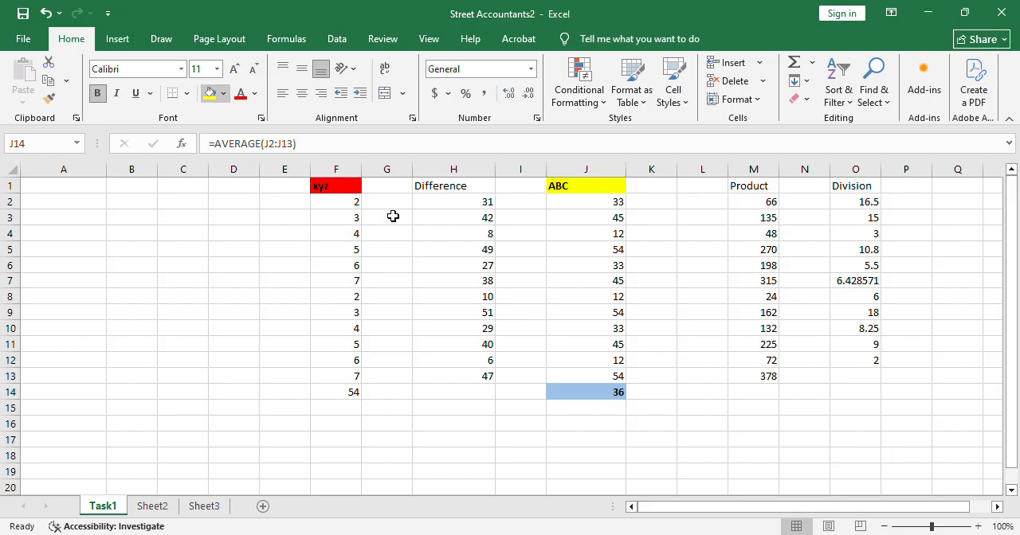
double_click(585, 396)
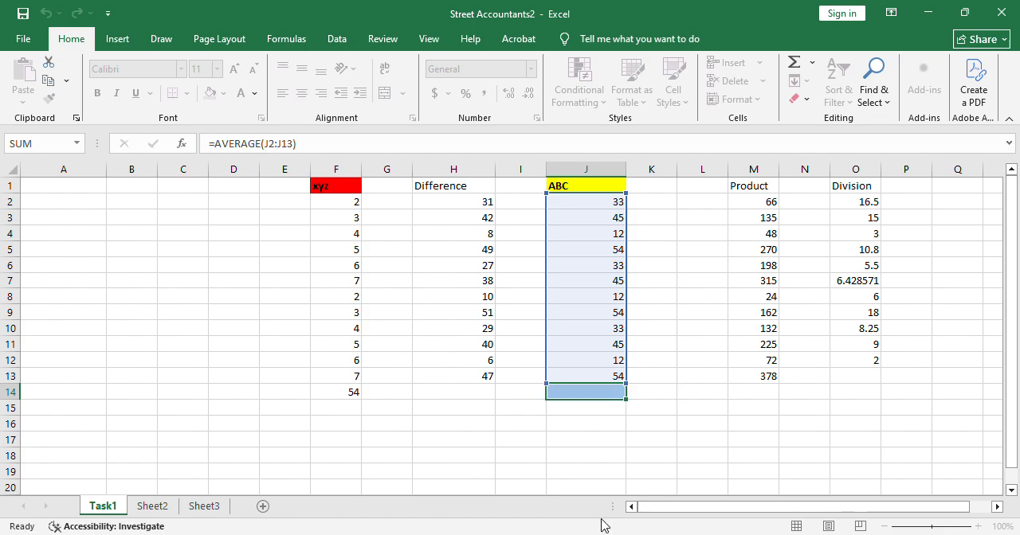
key("Escape")
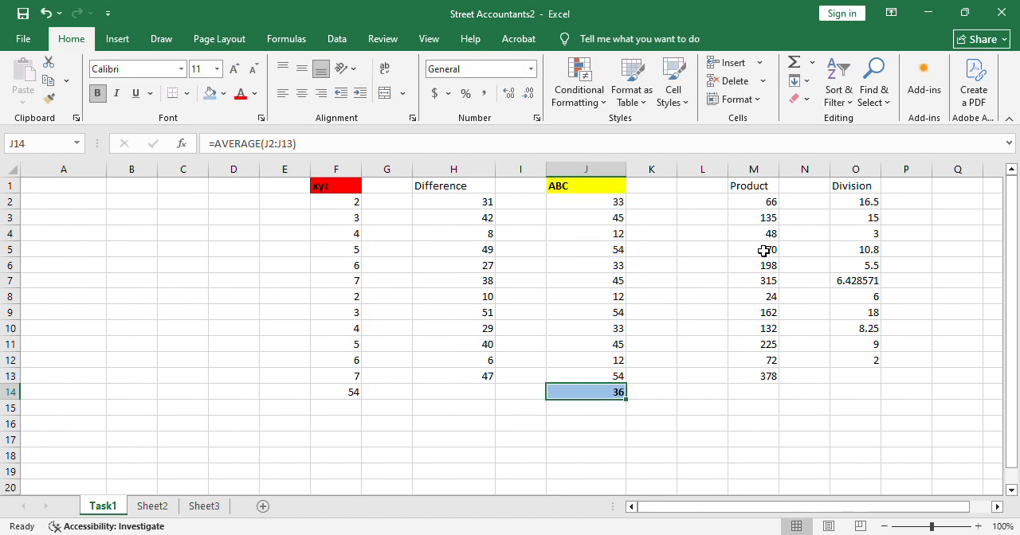
Enter the formula =AVERAGE(M2:M13) in cell M14 to average the Product values.
double_click(770, 396)
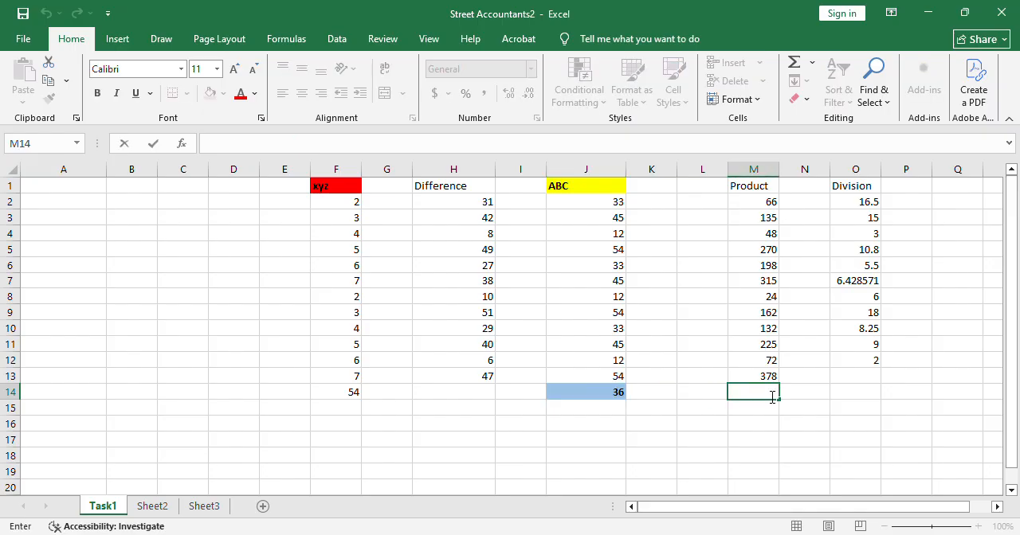
type("=av")
double_click(775, 422)
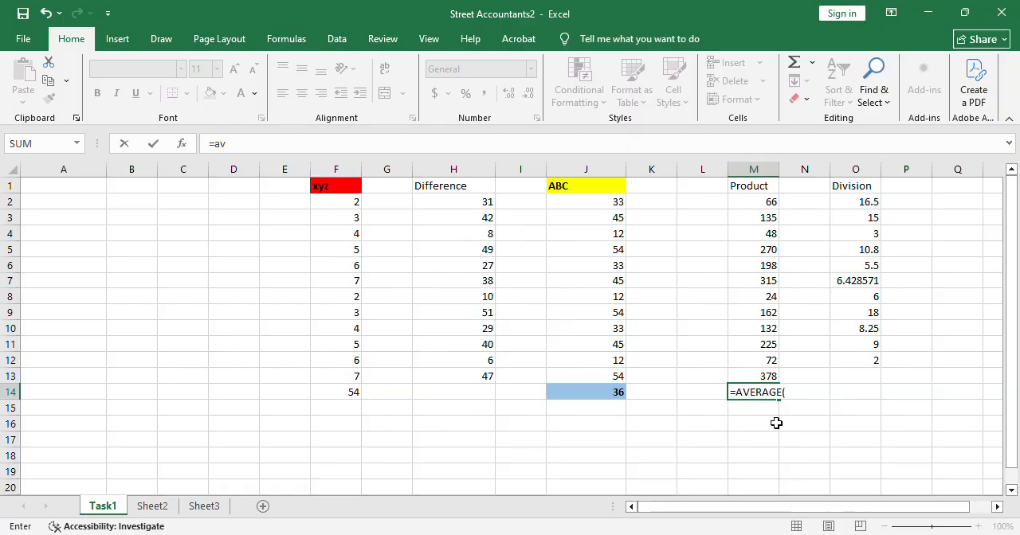
left_click_drag(758, 202, 762, 388)
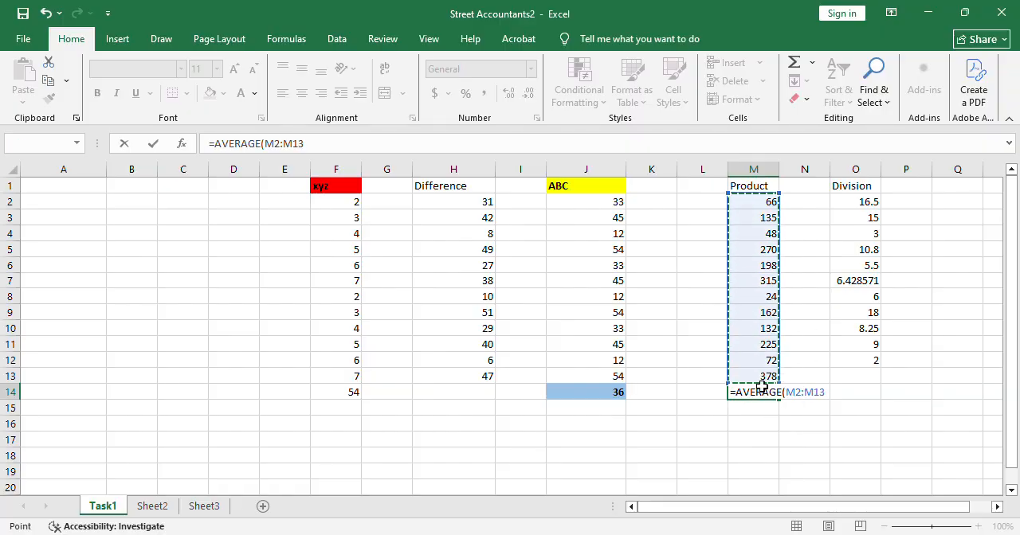
type(")")
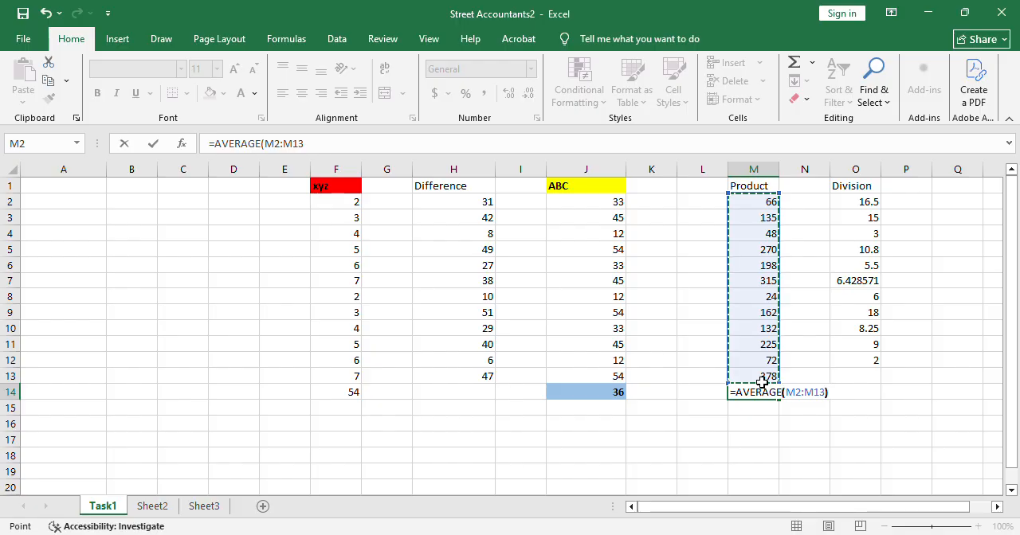
key("Return")
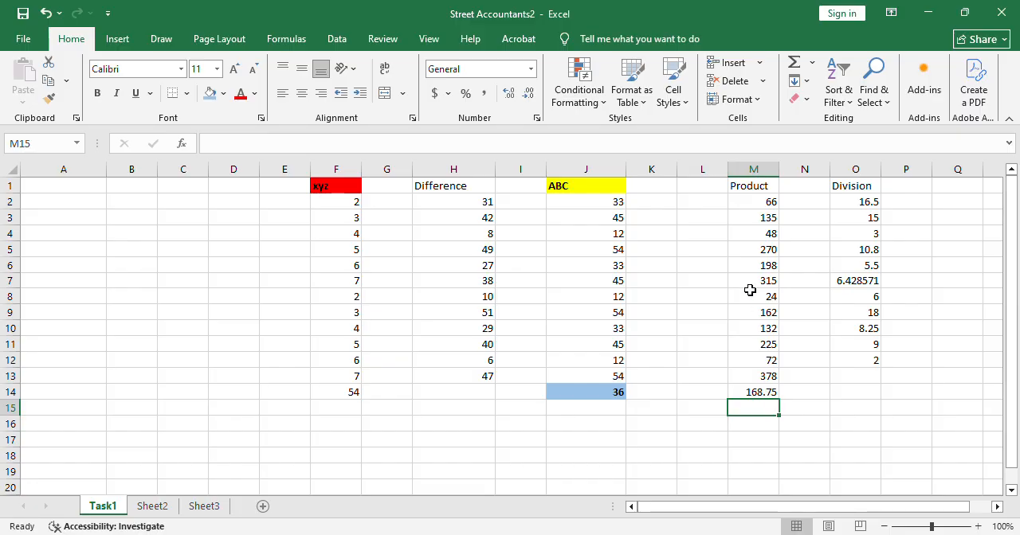
Average the Difference values H2:H13 in cell H14 with the AutoSum Average function and check the resulting formula.
left_click(485, 205)
left_click_drag(485, 226, 486, 376)
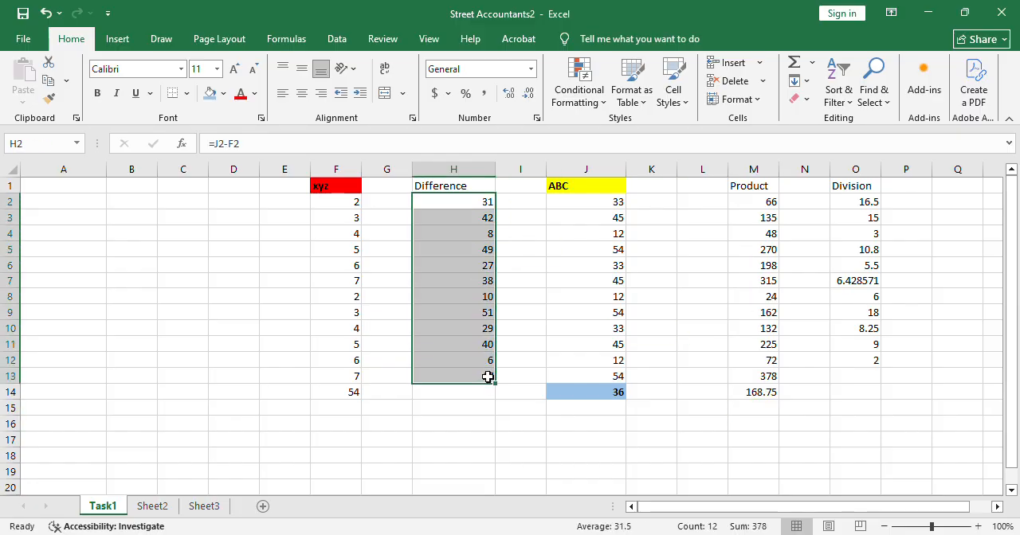
left_click(460, 410)
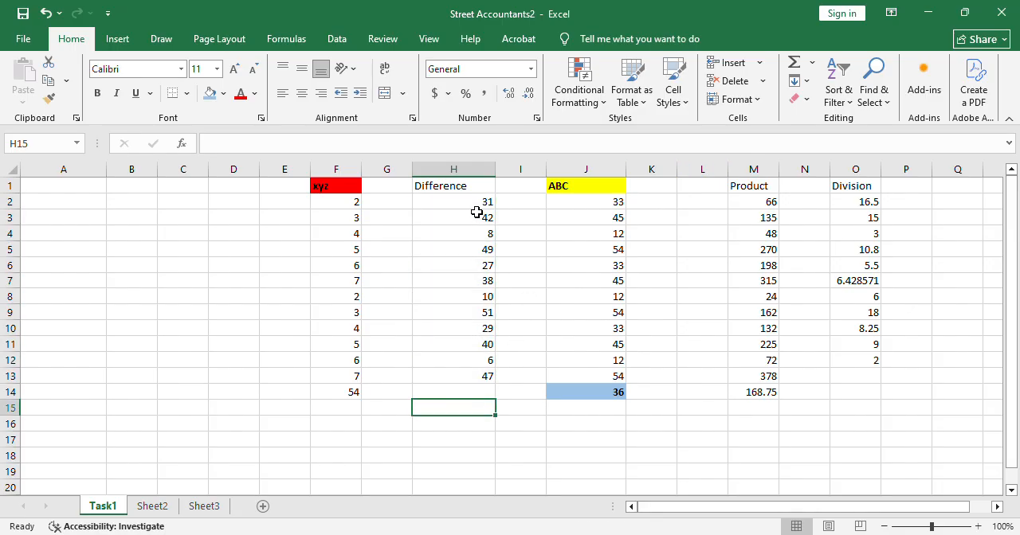
left_click_drag(476, 209, 478, 379)
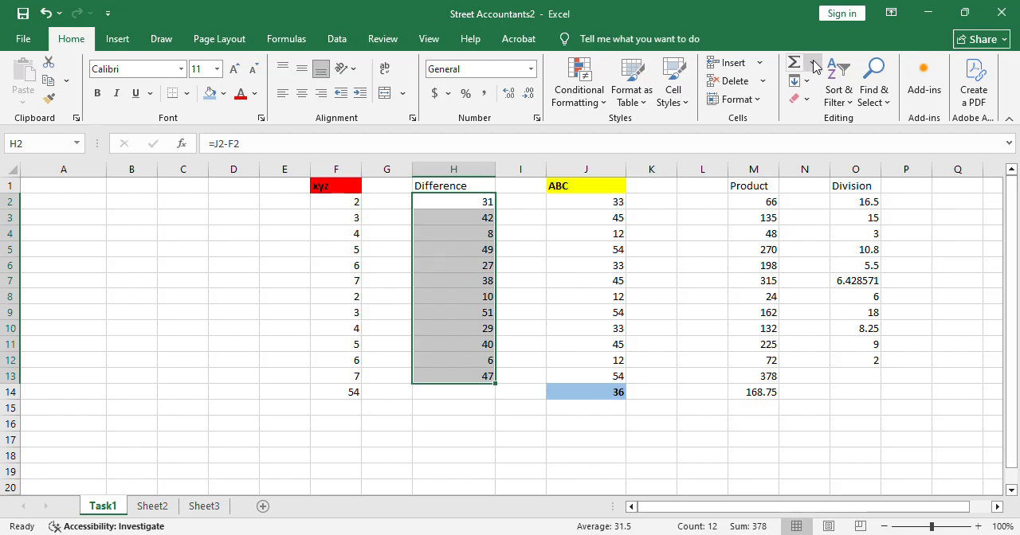
left_click(817, 107)
left_click(479, 396)
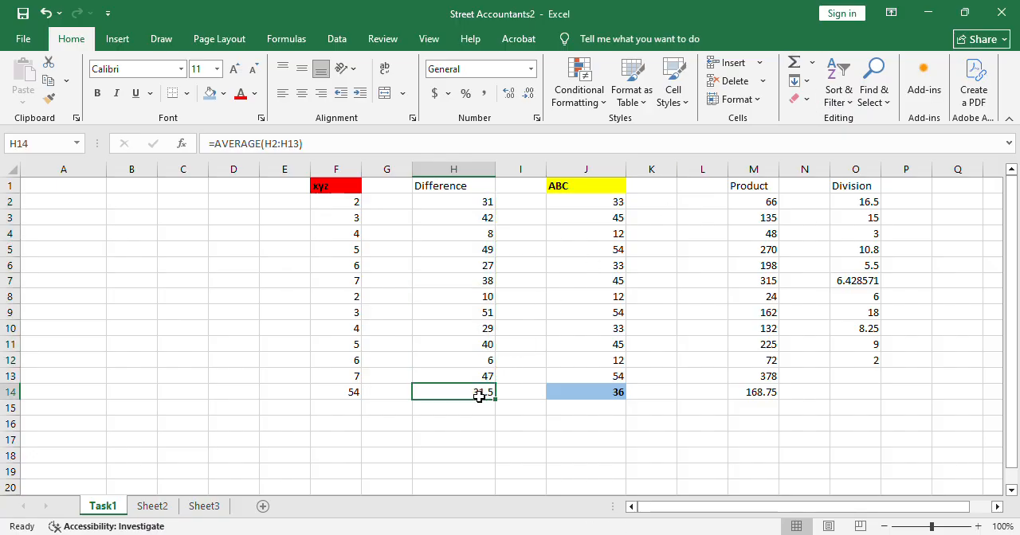
double_click(479, 396)
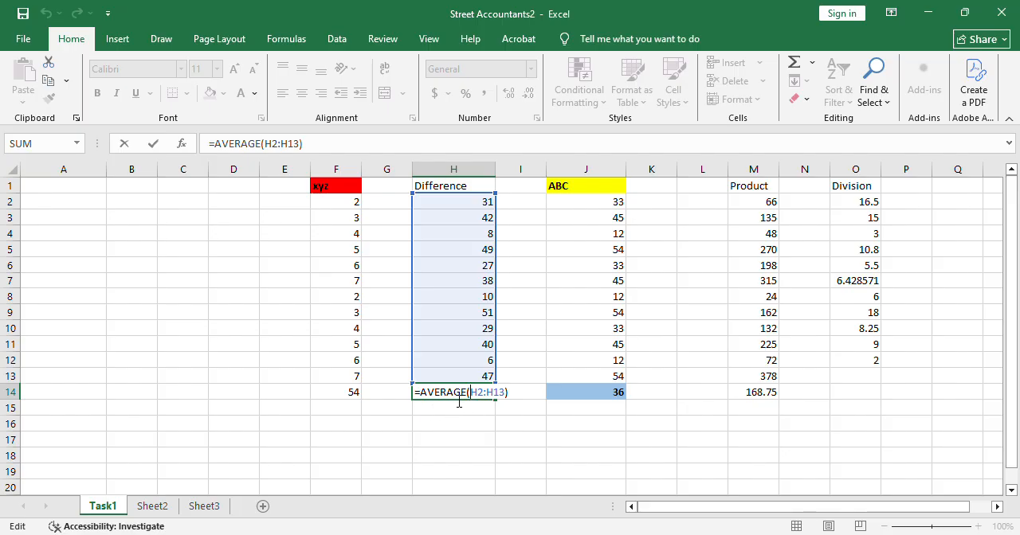
key("ctrl+Return")
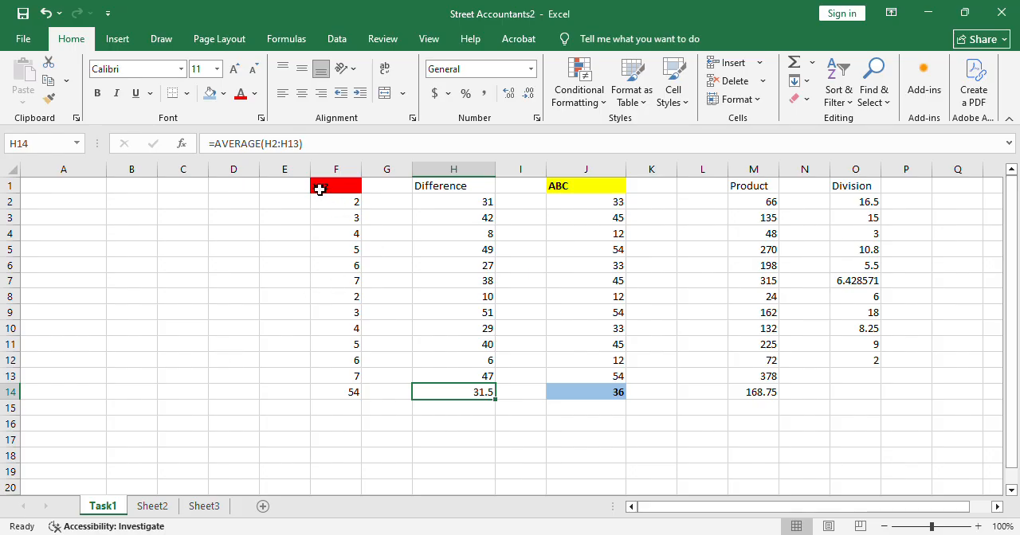
Copy the xyz column F1:F14 and paste it into column A starting at cell A1.
left_click_drag(320, 190, 359, 390)
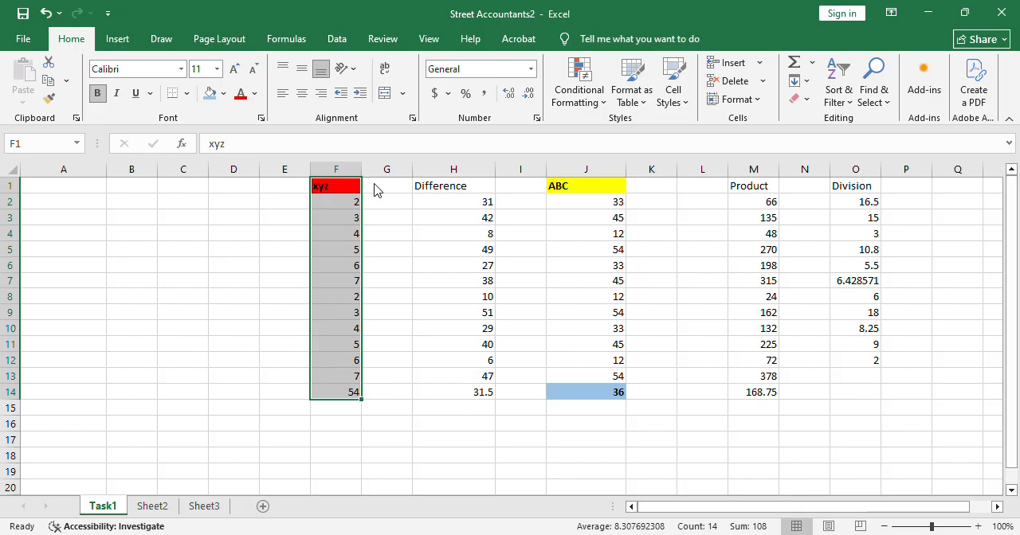
key("ctrl+c")
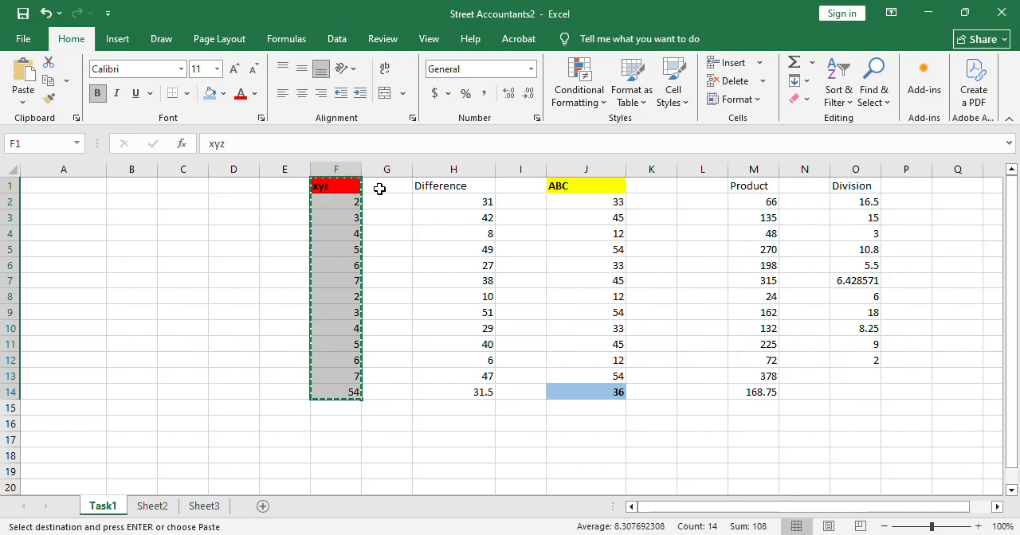
left_click(87, 192)
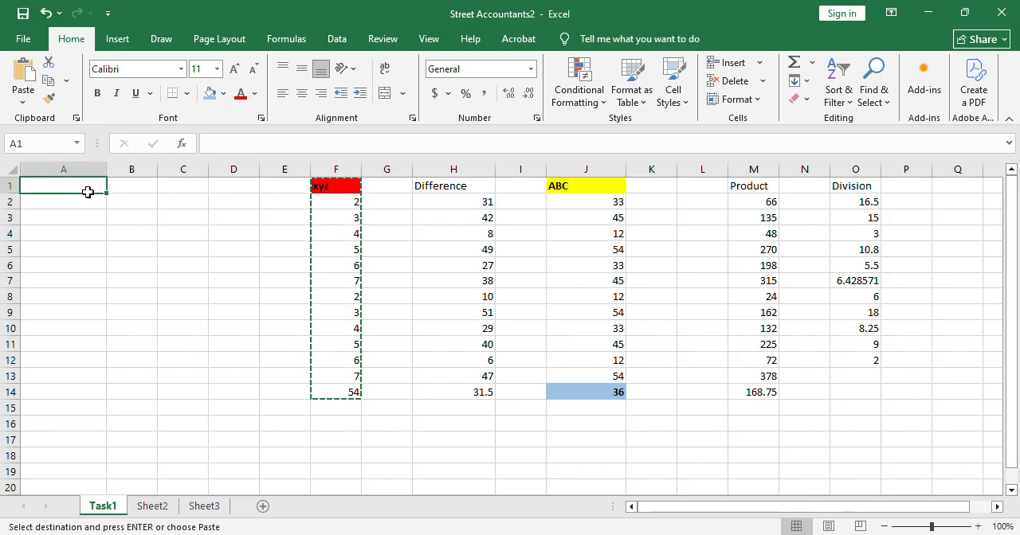
key("ctrl+v")
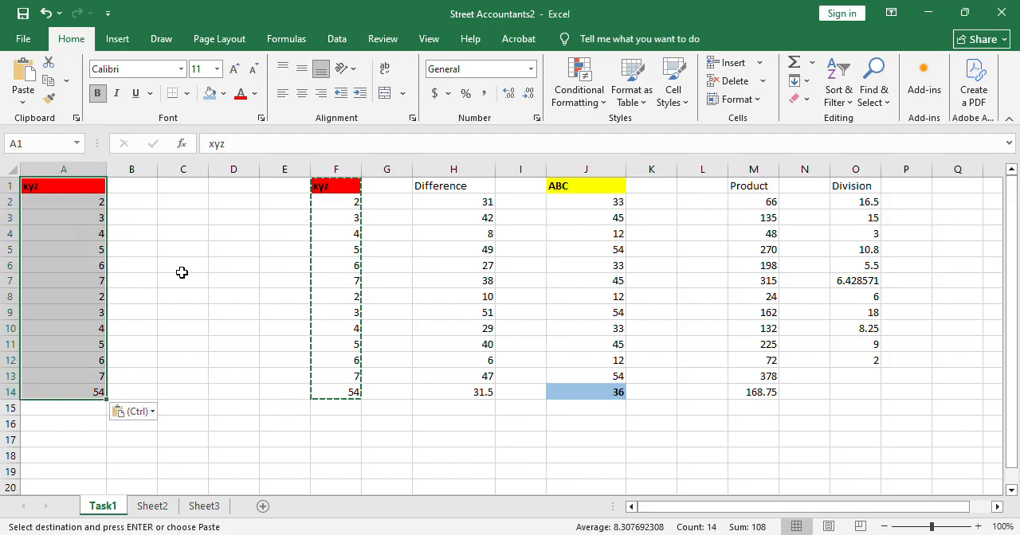
left_click(204, 283)
key("Escape")
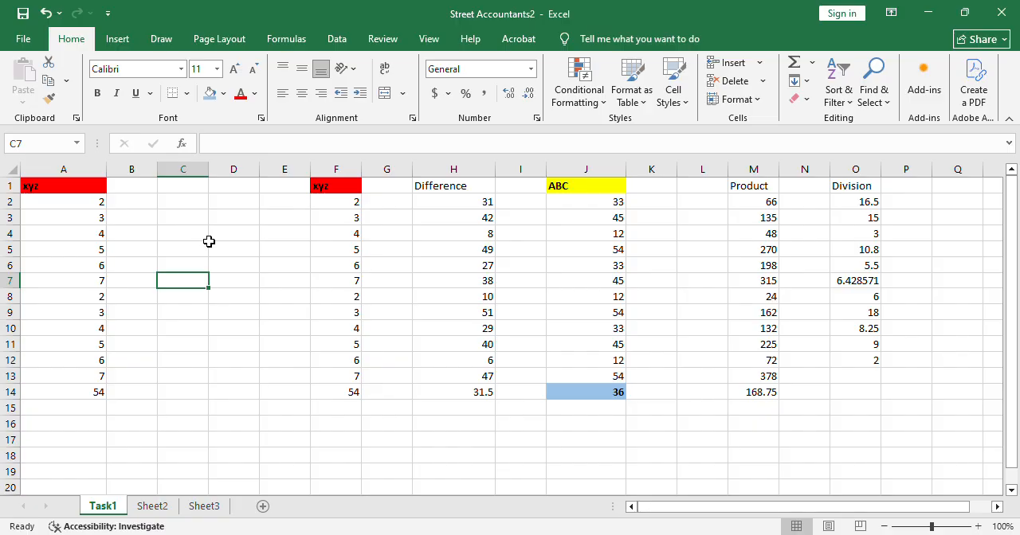
Undo the paste of the xyz column in column A and clear the copy selection.
key("ctrl+z")
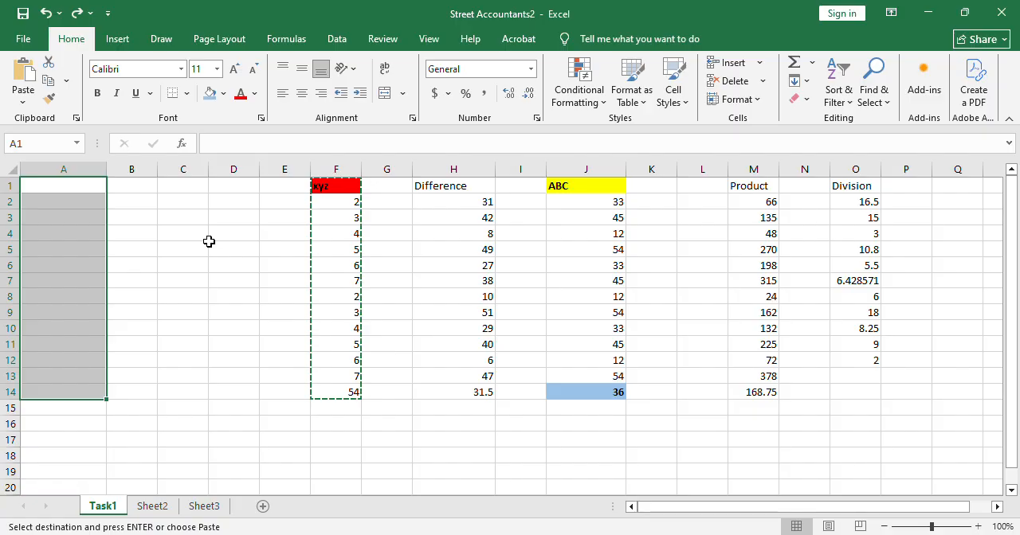
key("Escape")
left_click(333, 216)
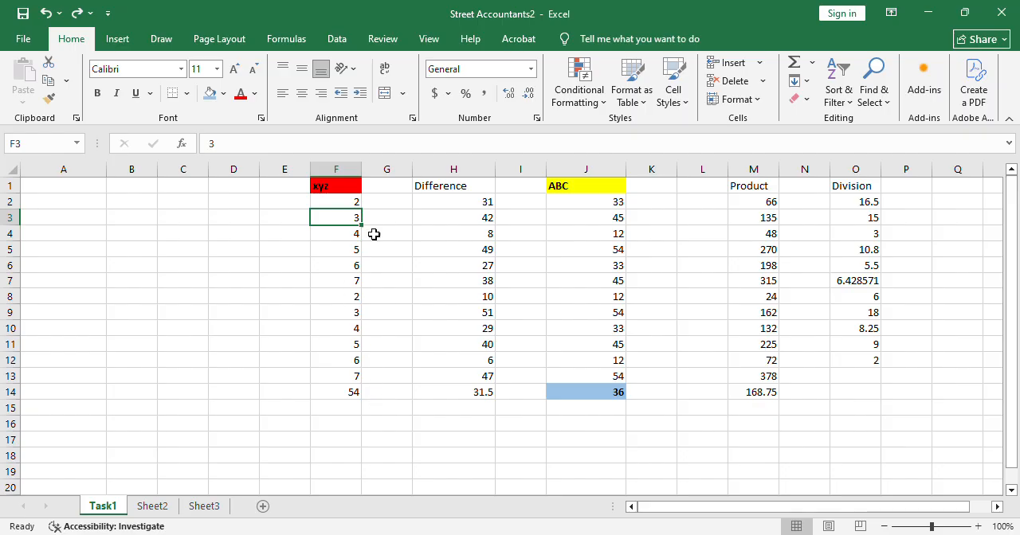
Move the xyz column by cutting F1:F14 and pasting it into column A starting at cell A1.
left_click_drag(335, 189, 357, 405)
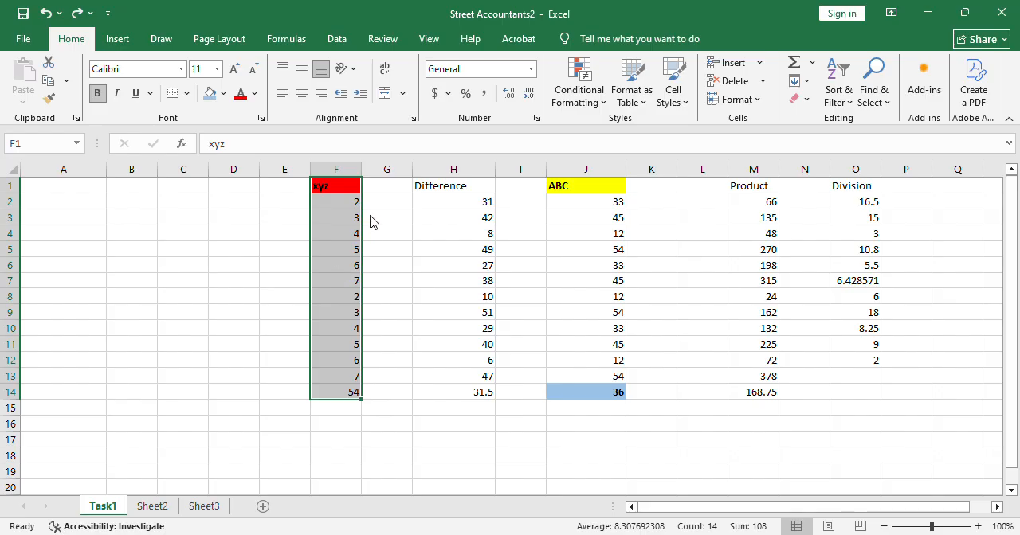
key("ctrl+c")
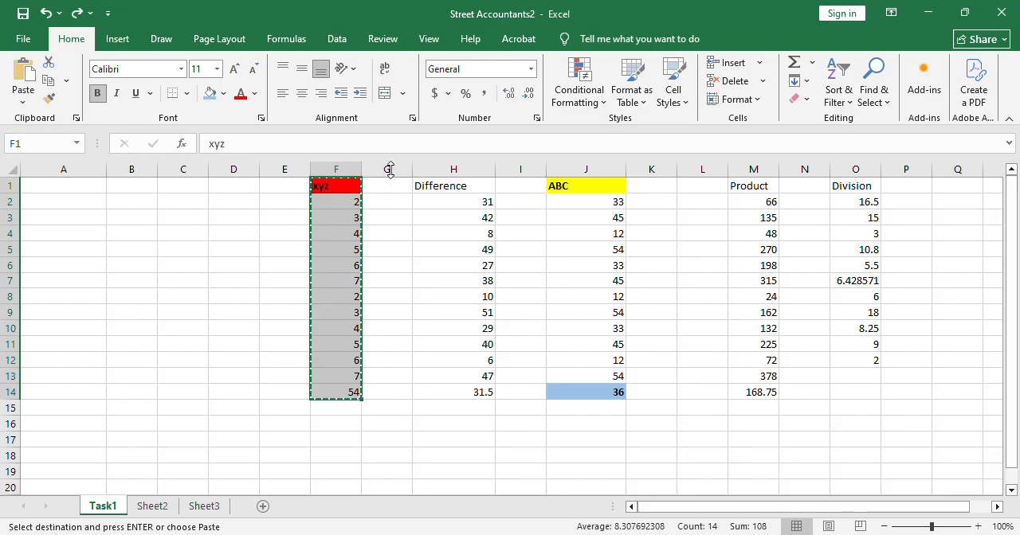
left_click(73, 194)
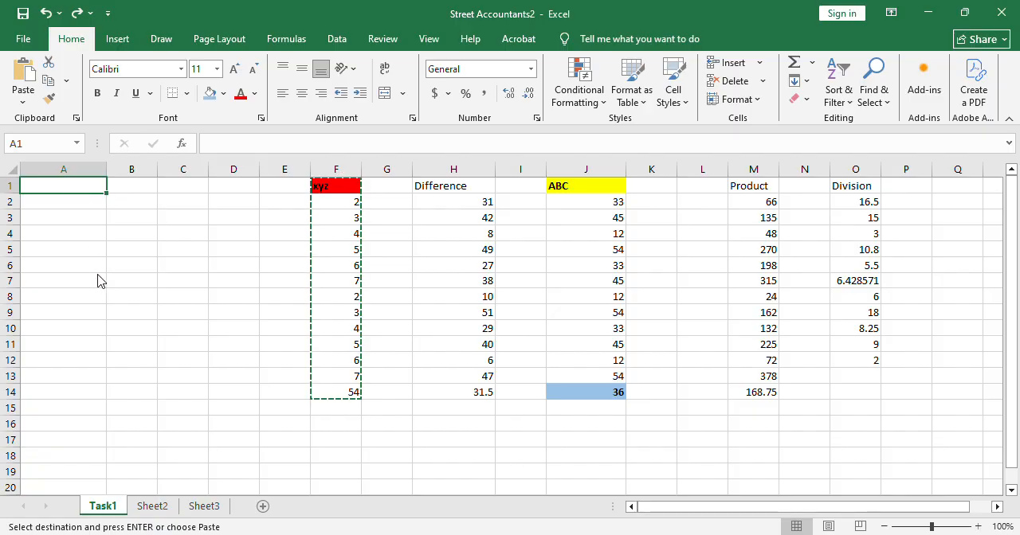
key("ctrl+v")
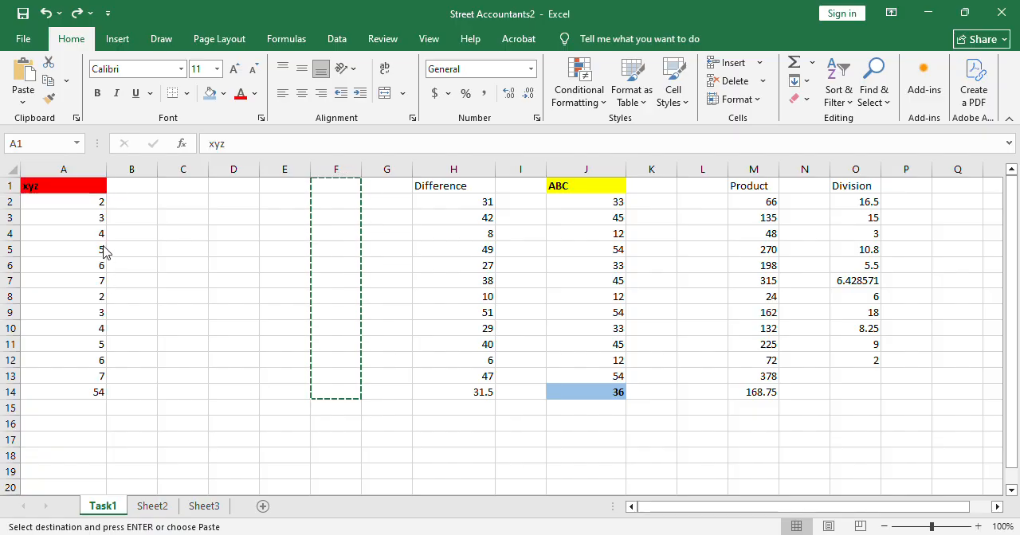
left_click(68, 252)
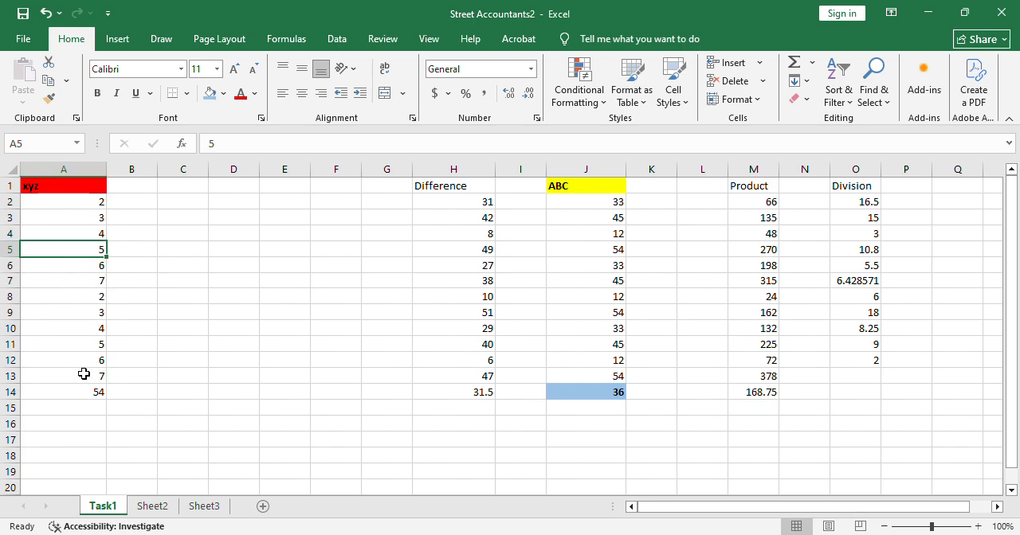